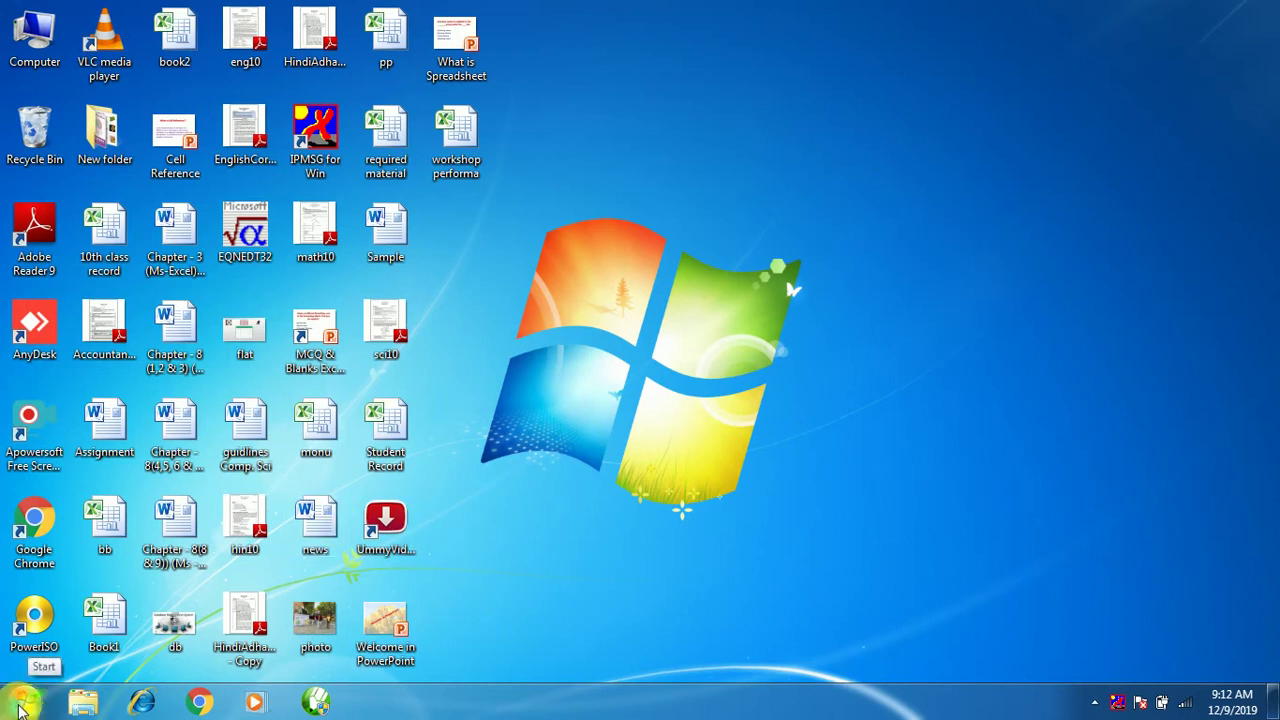
Step: Launch Microsoft Access 2010, dismiss the Office activation wizard and open the recent Student Record database
{"action": "left_click", "coordinate": [25, 702]}
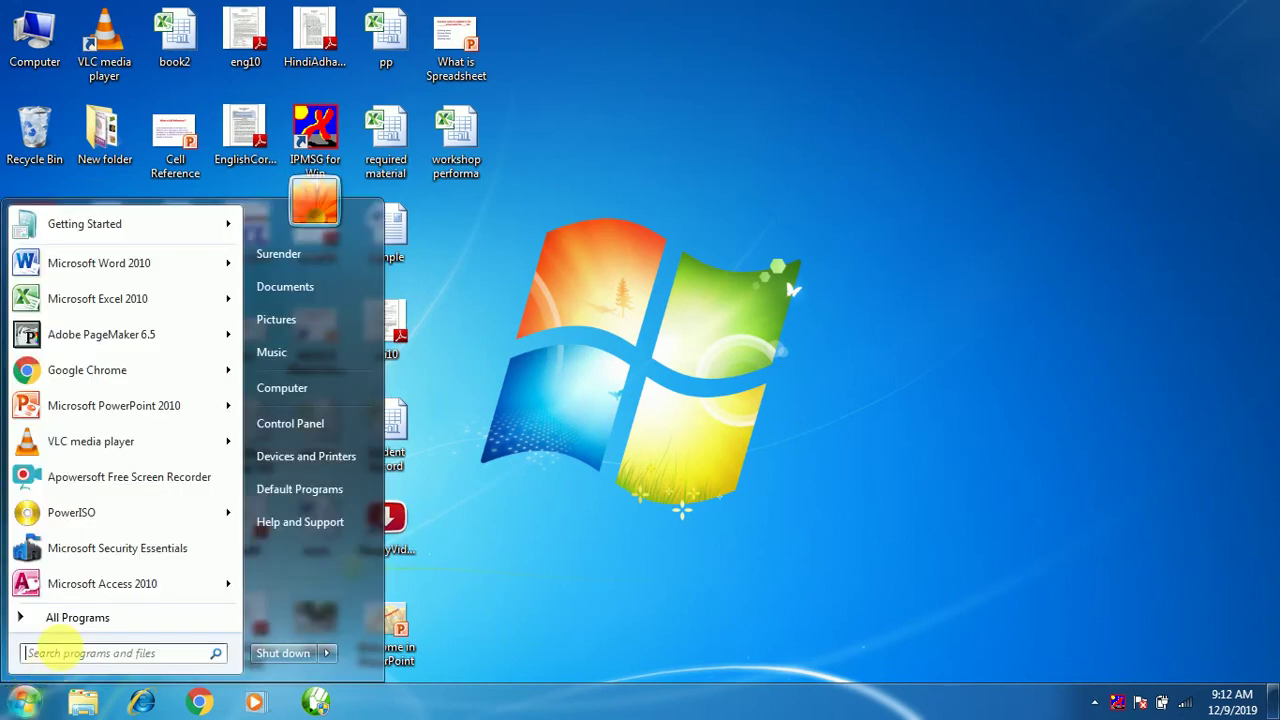
{"action": "left_click", "coordinate": [86, 585]}
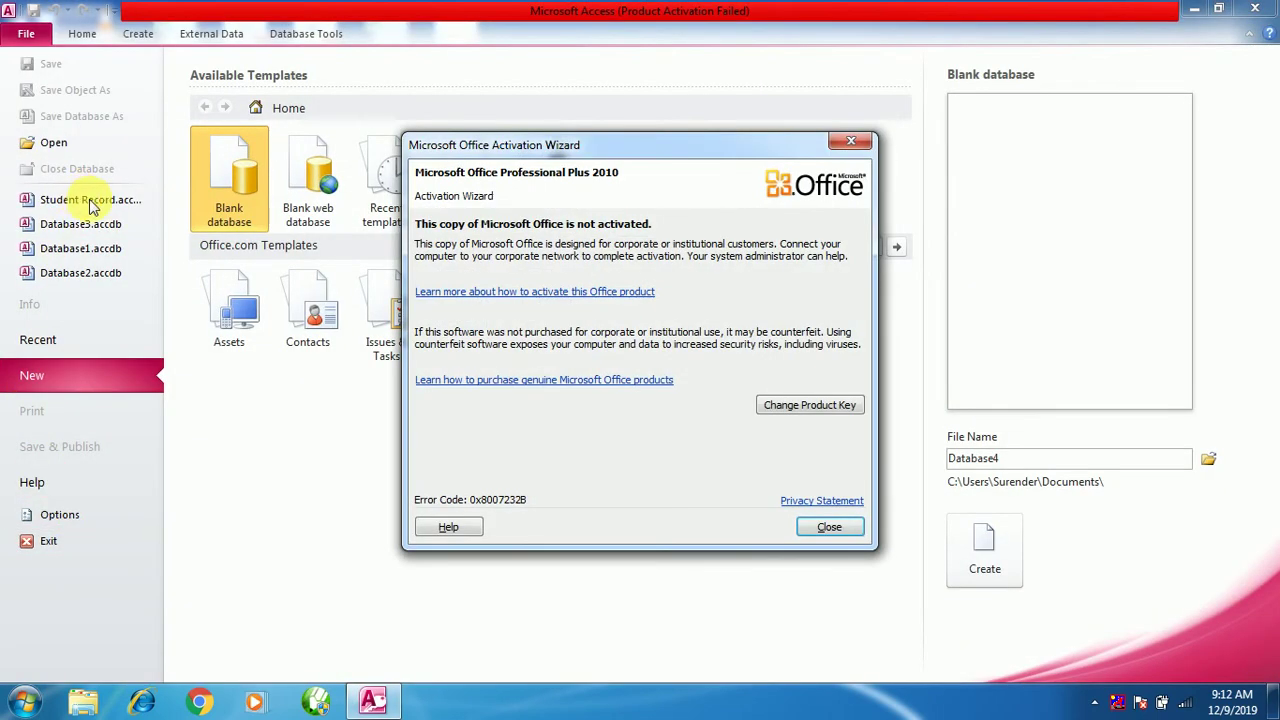
{"action": "left_click", "coordinate": [826, 518]}
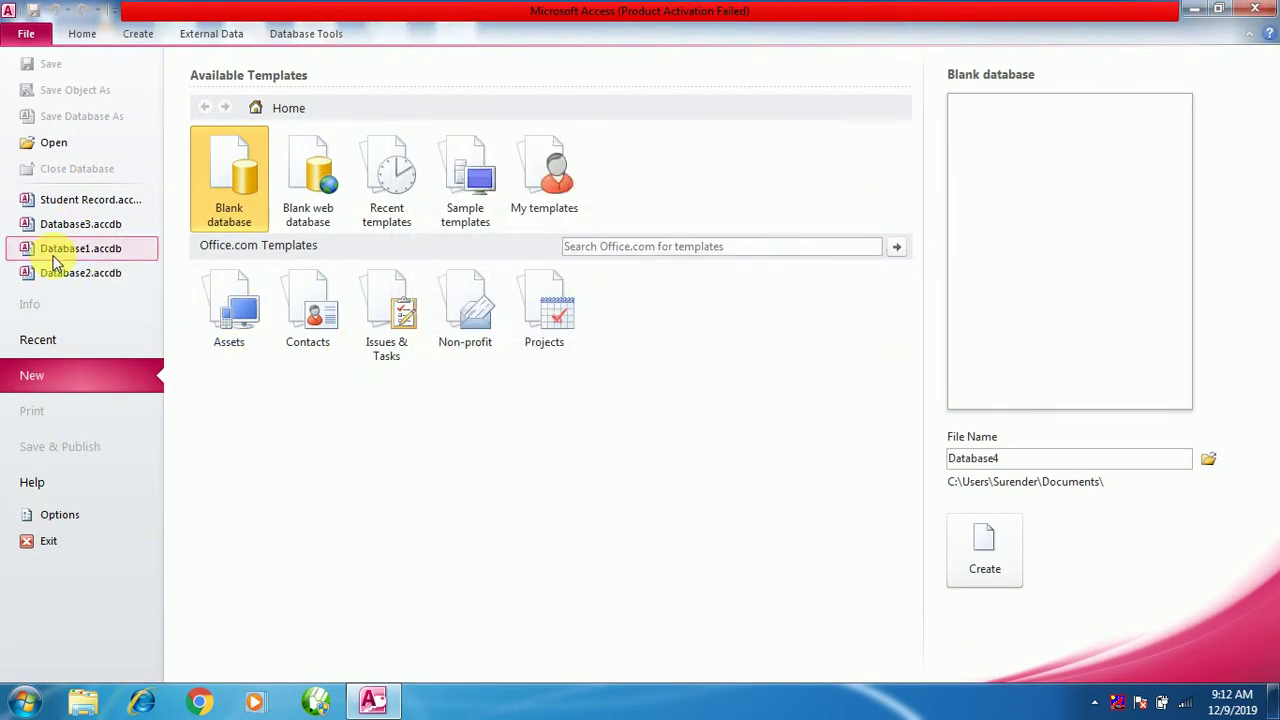
{"action": "left_click", "coordinate": [61, 200]}
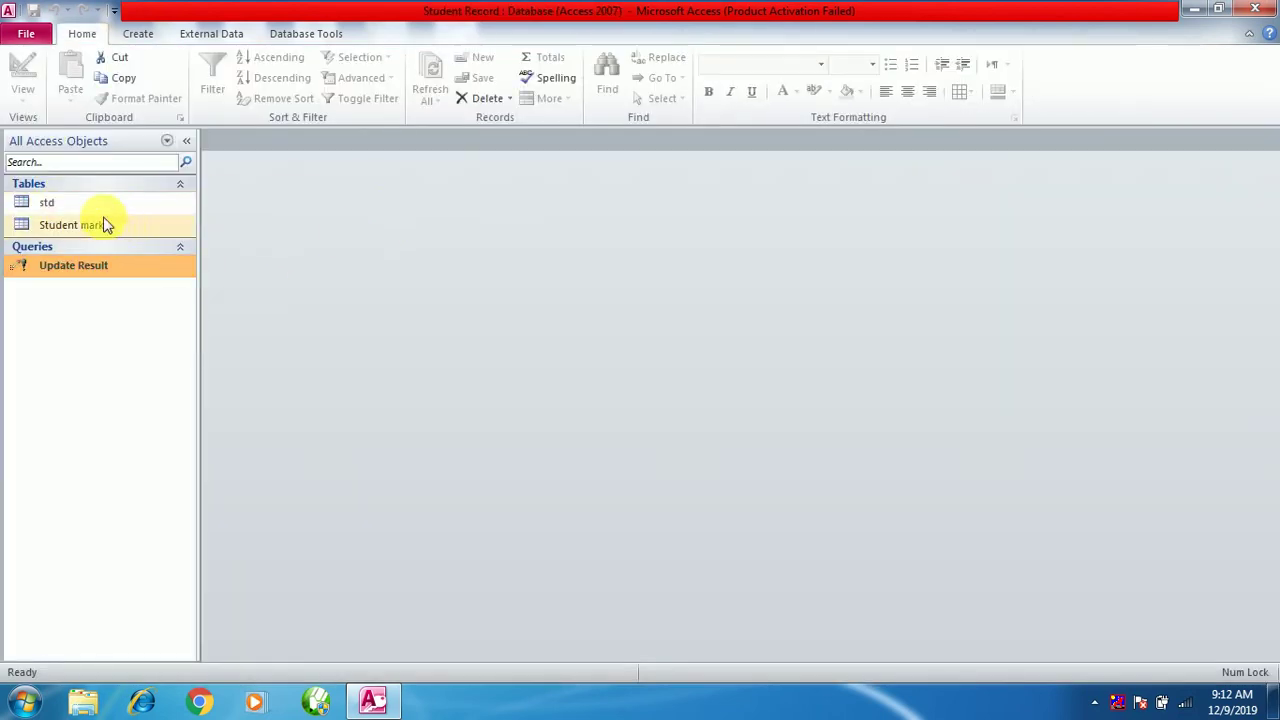
Step: Review the records in the Student marks table, then close the table
{"action": "left_click", "coordinate": [72, 206]}
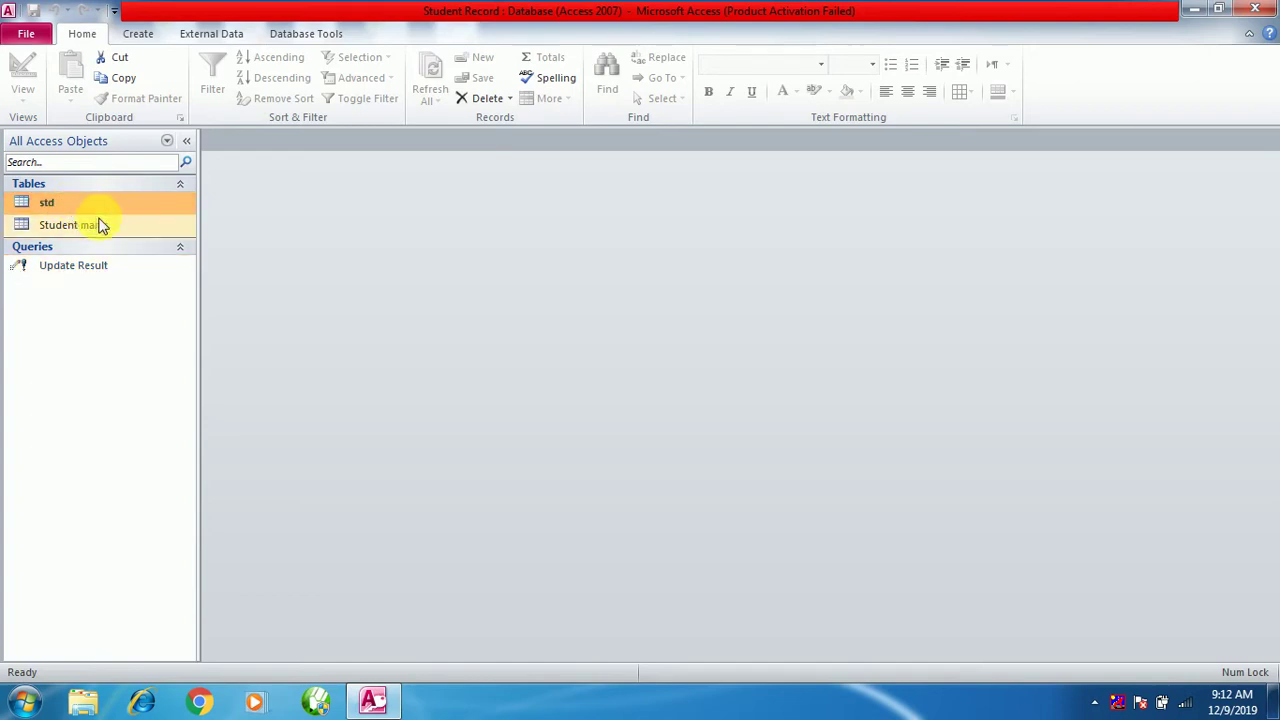
{"action": "left_click", "coordinate": [87, 228]}
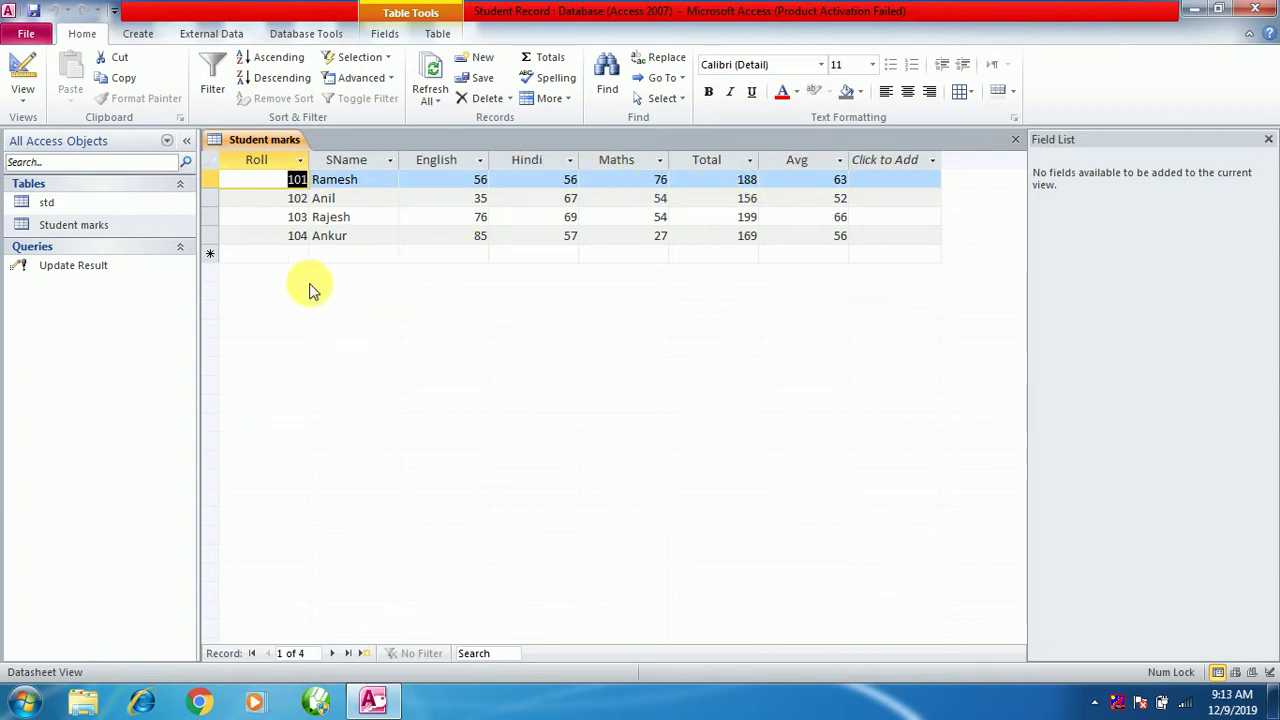
{"action": "left_click", "coordinate": [73, 268]}
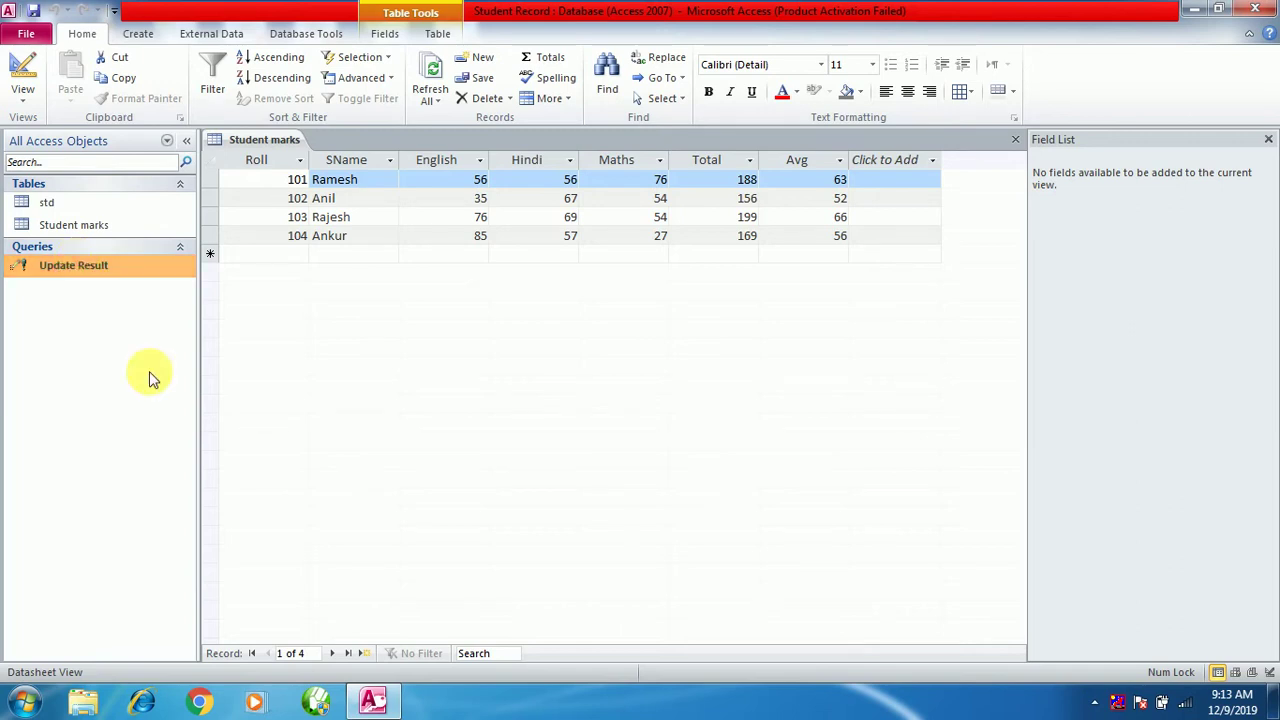
{"action": "right_click", "coordinate": [241, 139]}
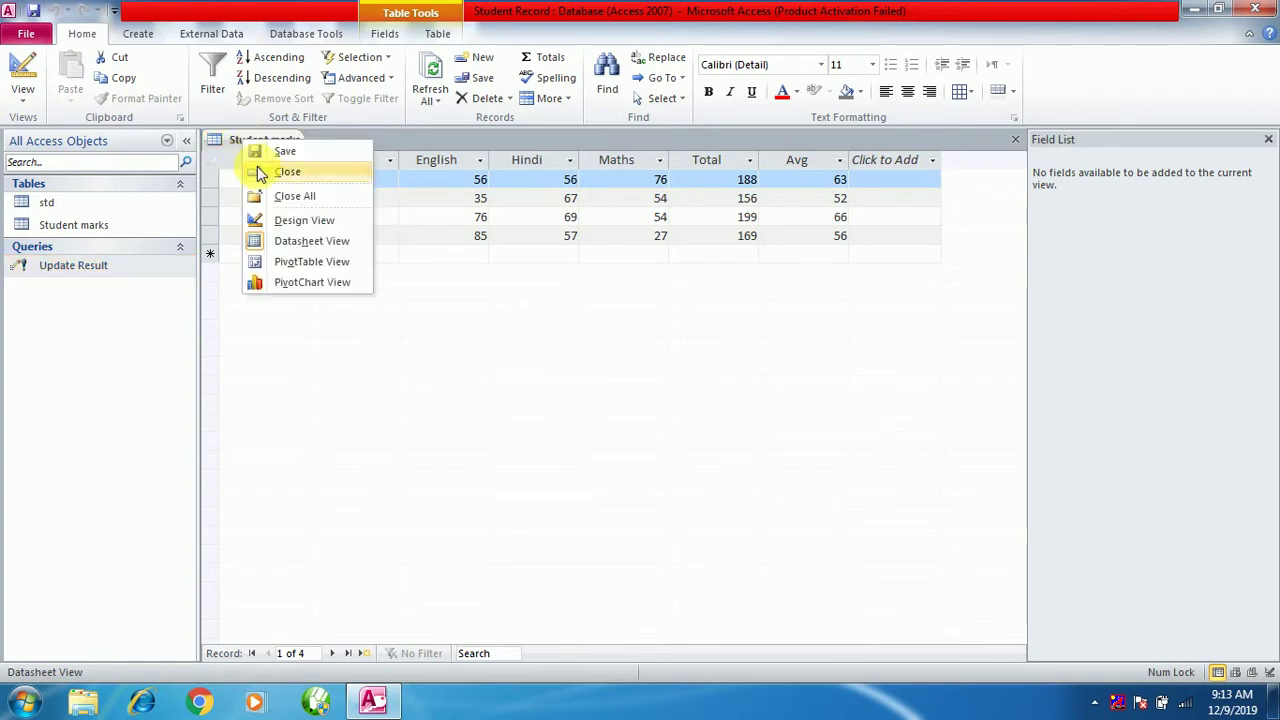
{"action": "left_click", "coordinate": [288, 171]}
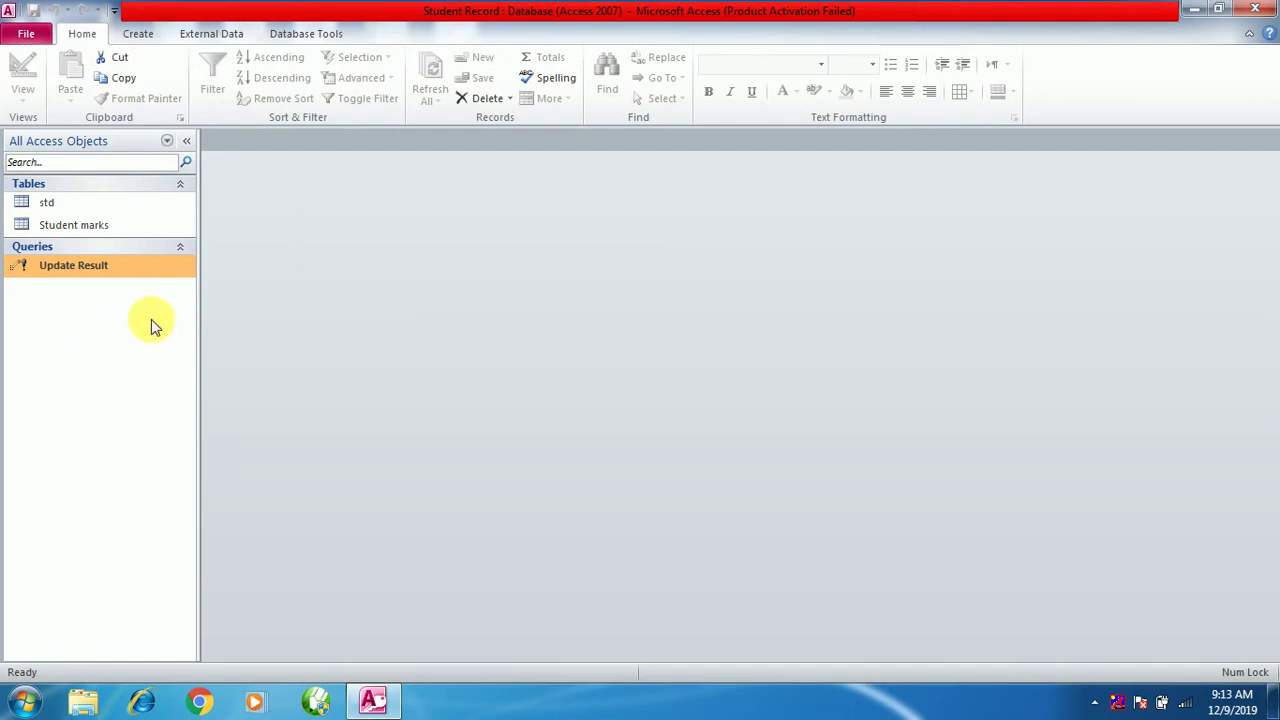
Step: Create a blank form in Design View and list the available fields of the Student marks table
{"action": "left_click", "coordinate": [140, 34]}
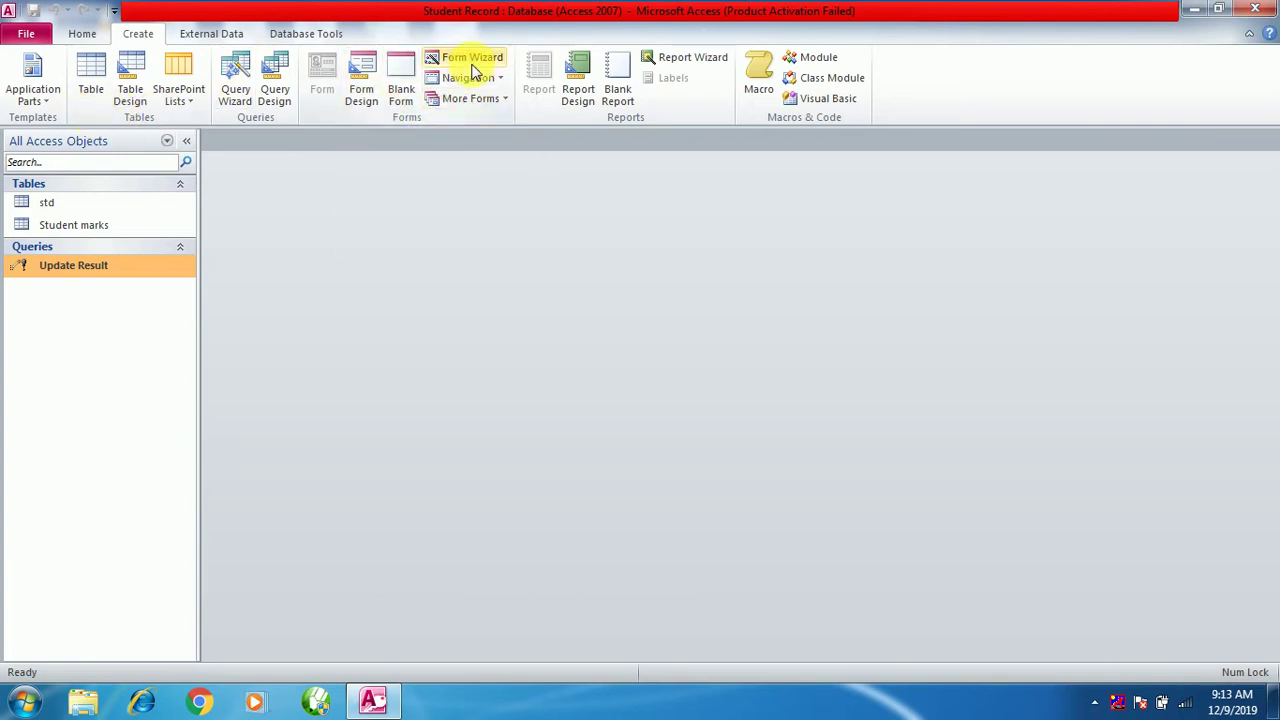
{"action": "left_click", "coordinate": [80, 229]}
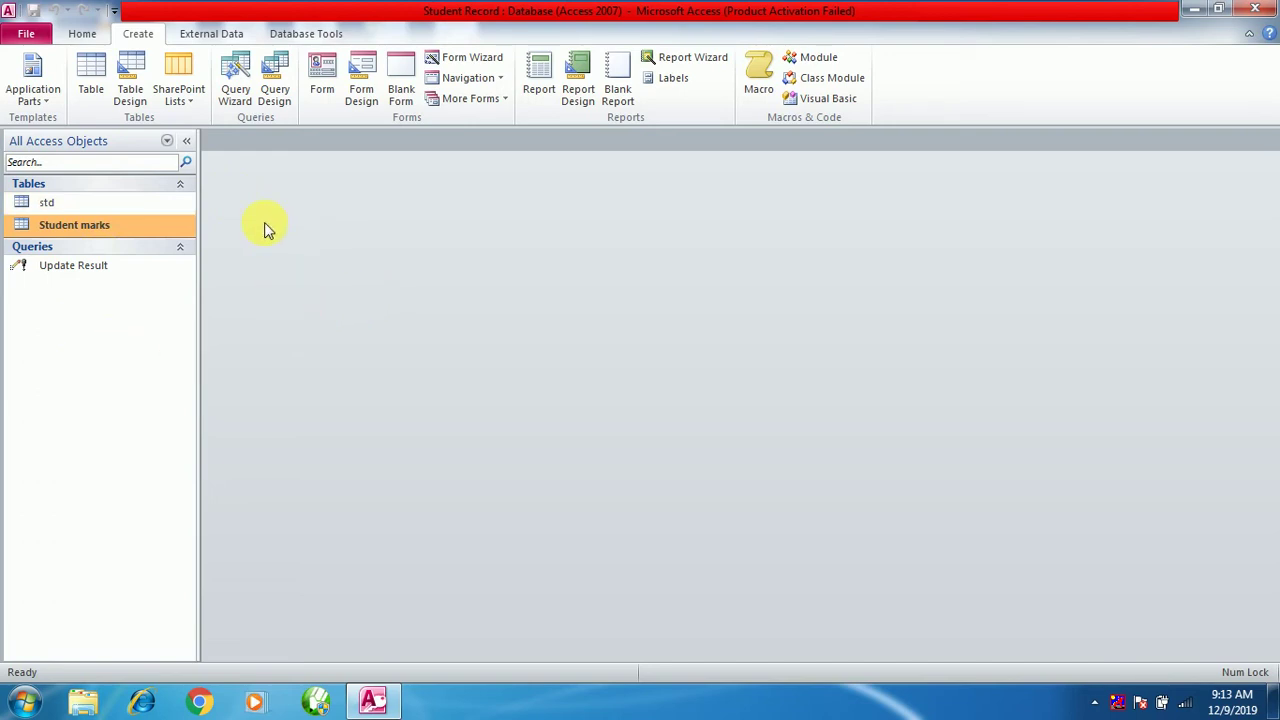
{"action": "left_click", "coordinate": [365, 80]}
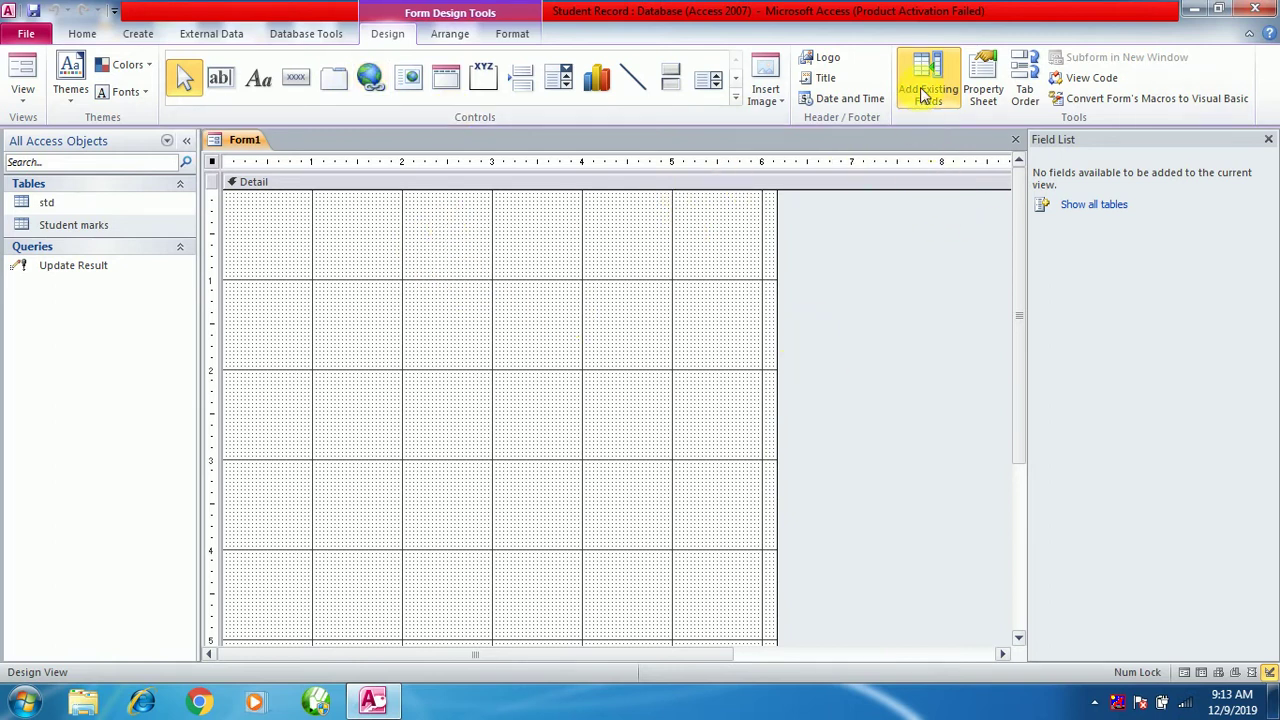
{"action": "left_click", "coordinate": [1099, 210]}
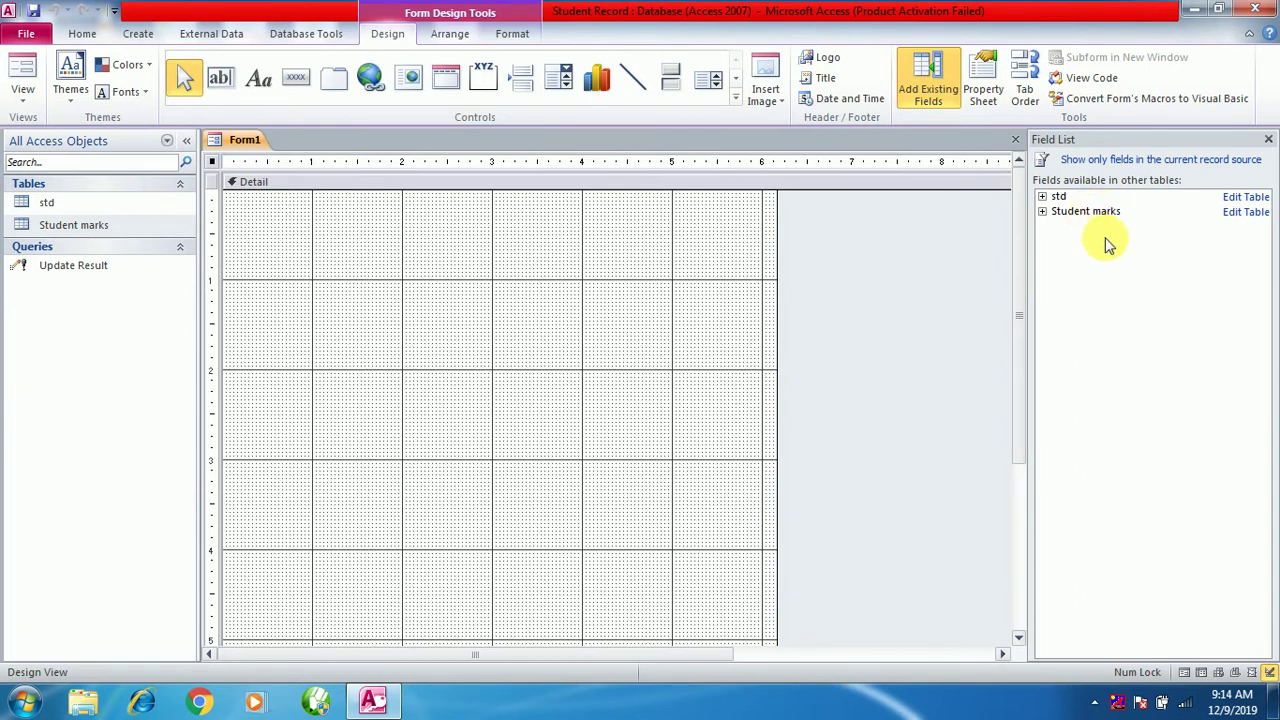
{"action": "left_click", "coordinate": [1043, 212]}
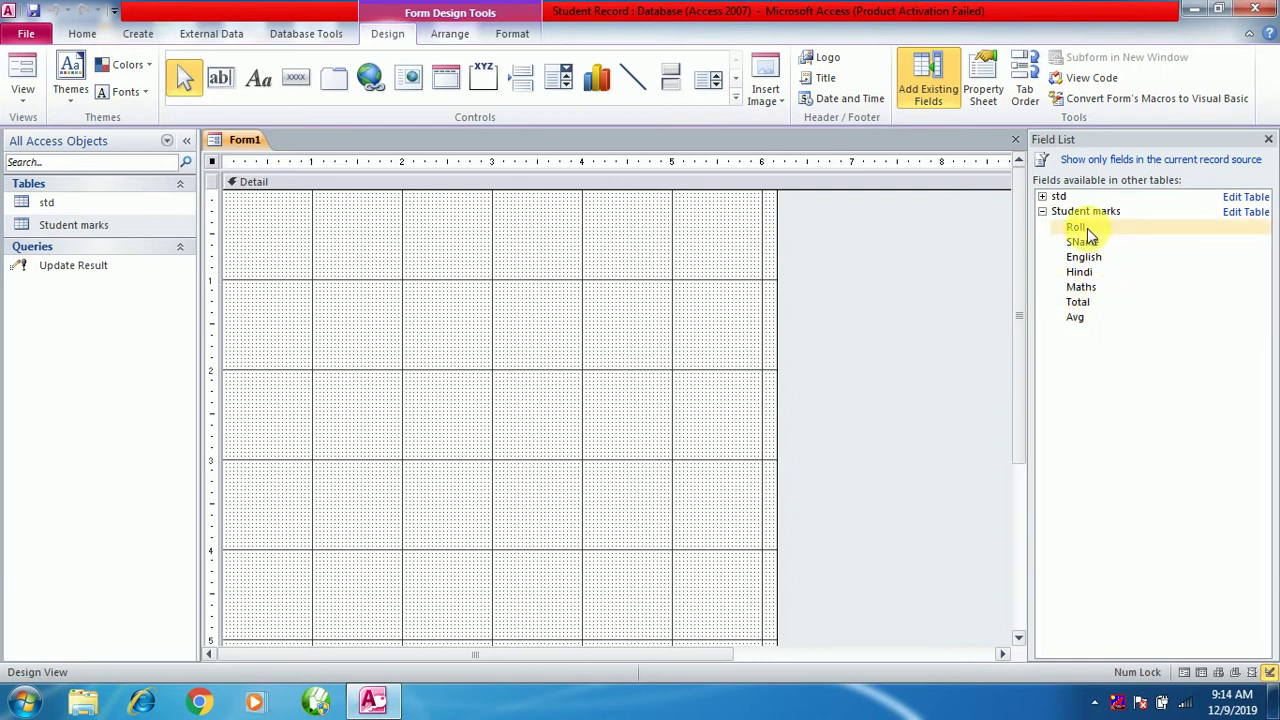
Step: Place the Roll, SName, English, Hindi, Maths, Total and Avg fields in a column on the form, with labels close beside their text boxes
{"action": "left_click_drag", "start_coordinate": [1097, 231], "coordinate": [420, 260]}
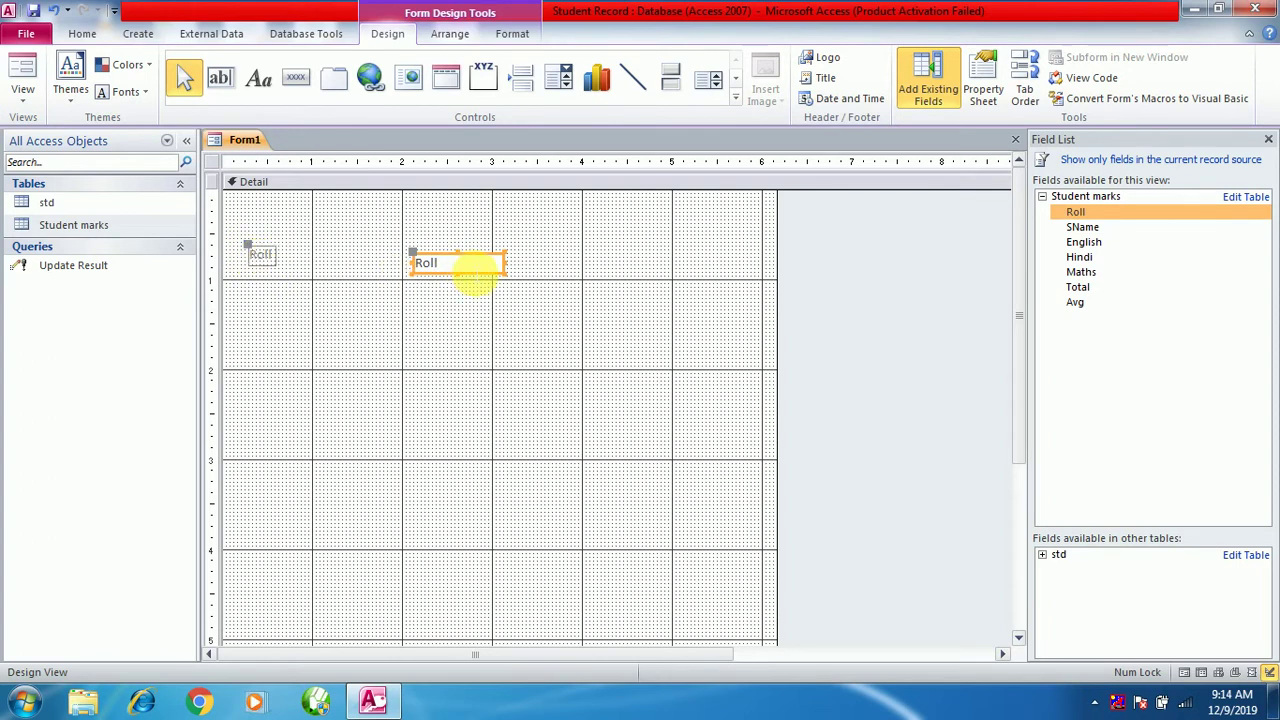
{"action": "left_click", "coordinate": [258, 253]}
{"action": "left_click_drag", "start_coordinate": [258, 253], "coordinate": [340, 260]}
{"action": "left_click", "coordinate": [455, 320]}
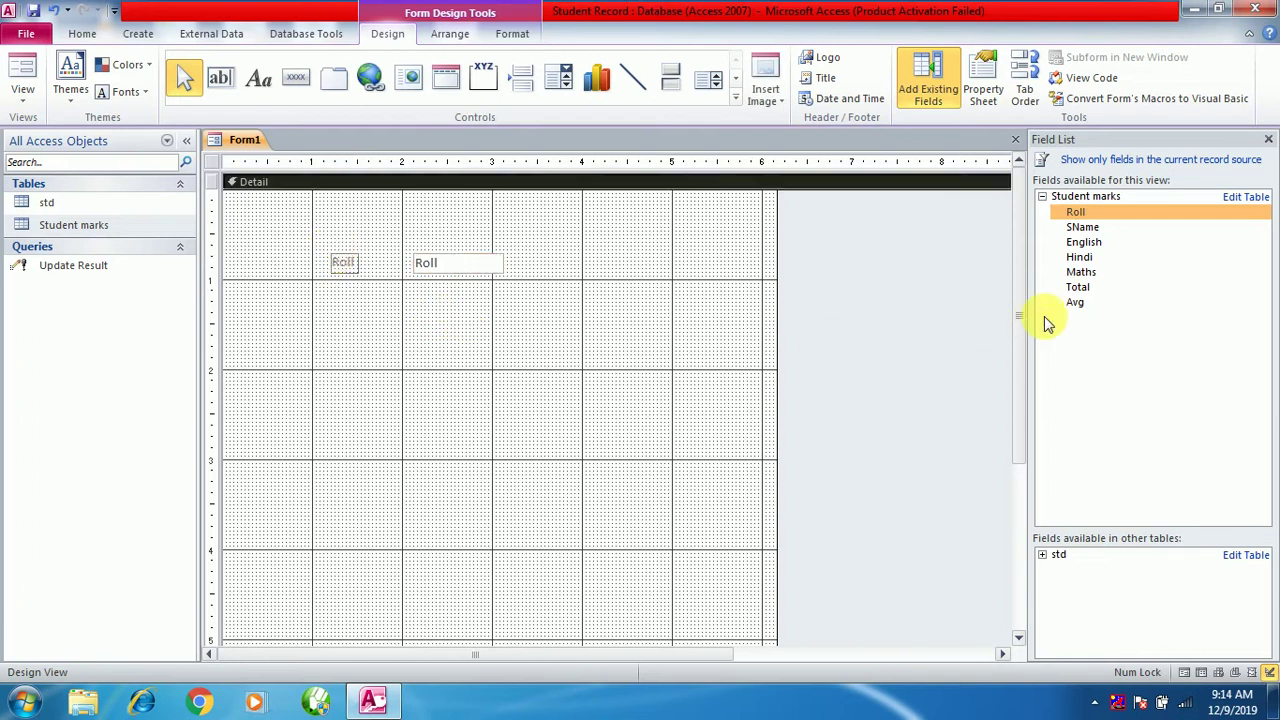
{"action": "left_click", "coordinate": [1088, 228]}
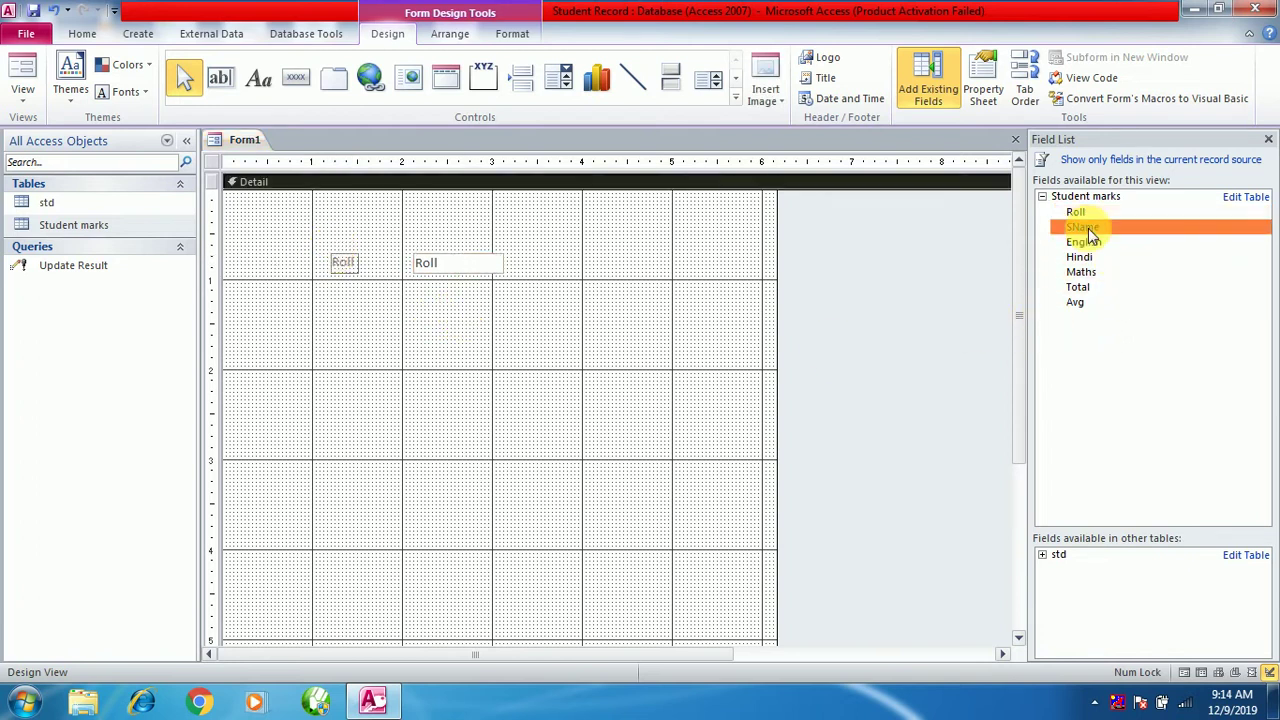
{"action": "left_click_drag", "start_coordinate": [1088, 228], "coordinate": [340, 303]}
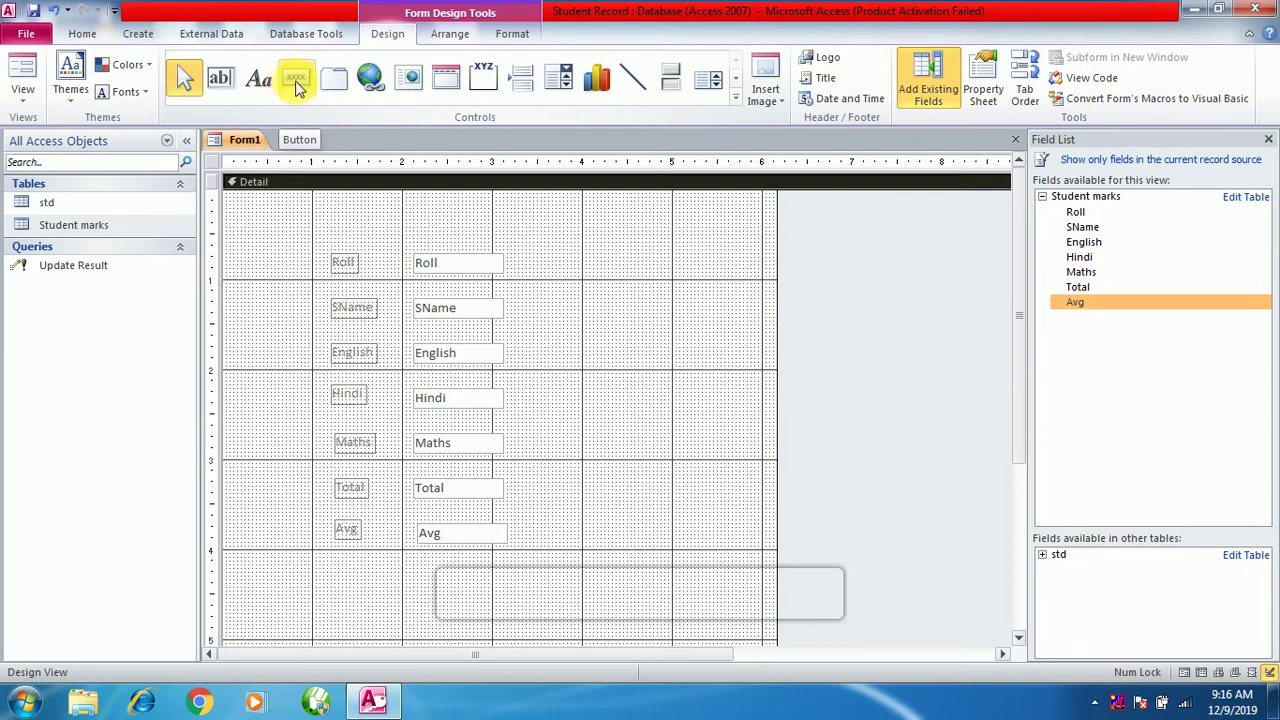
Step: Add a Go To Next Record command button with the Go To Next picture, positioned to the right of the Roll field
{"action": "left_click", "coordinate": [297, 84]}
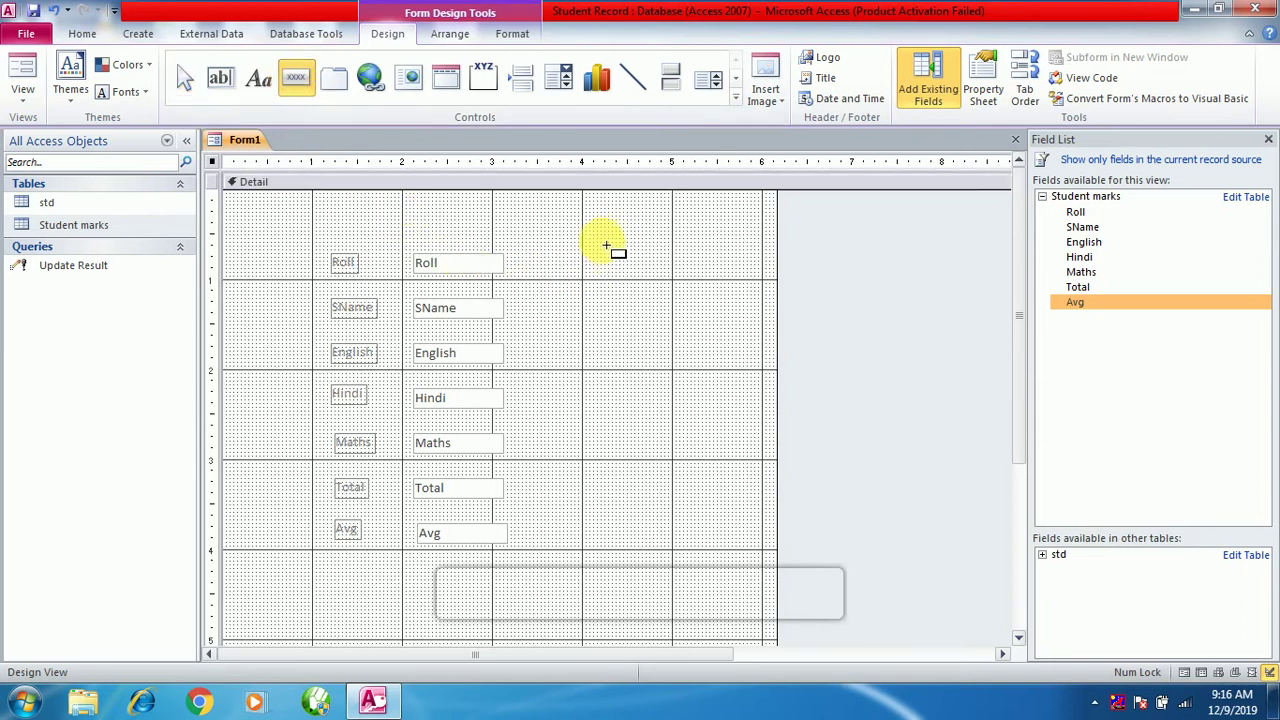
{"action": "left_click_drag", "start_coordinate": [631, 235], "coordinate": [713, 277]}
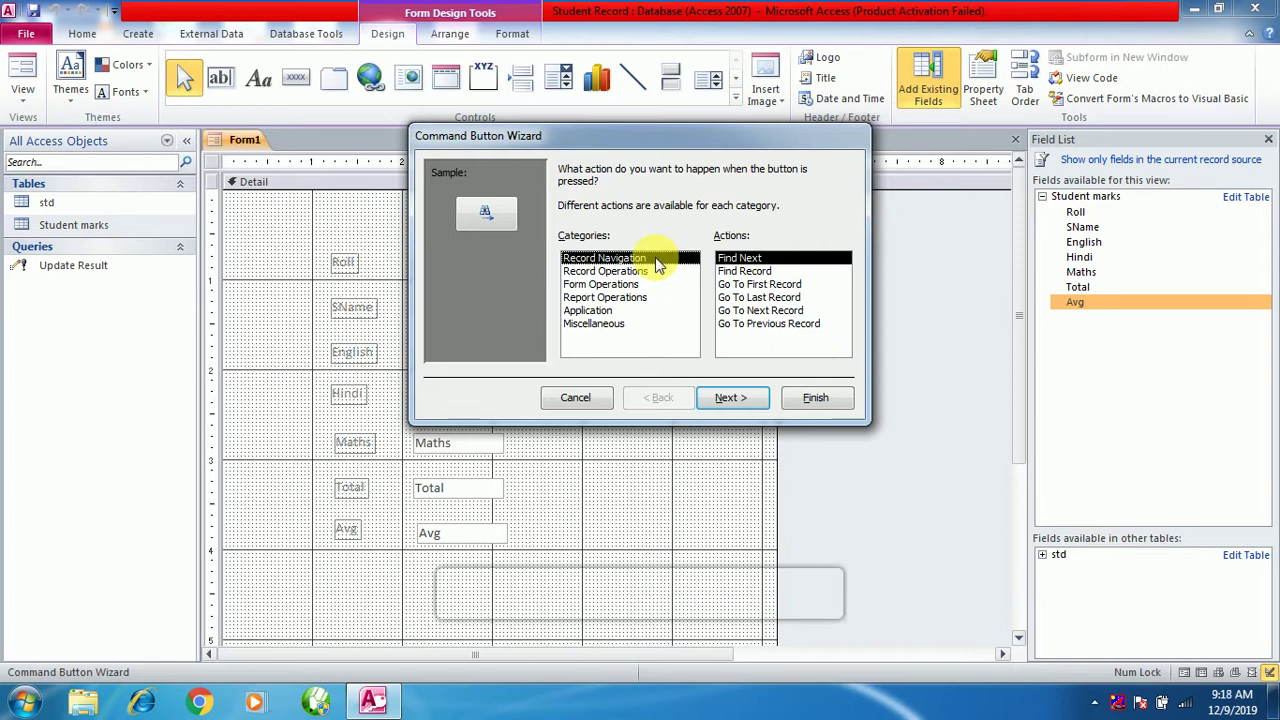
{"action": "left_click", "coordinate": [749, 311]}
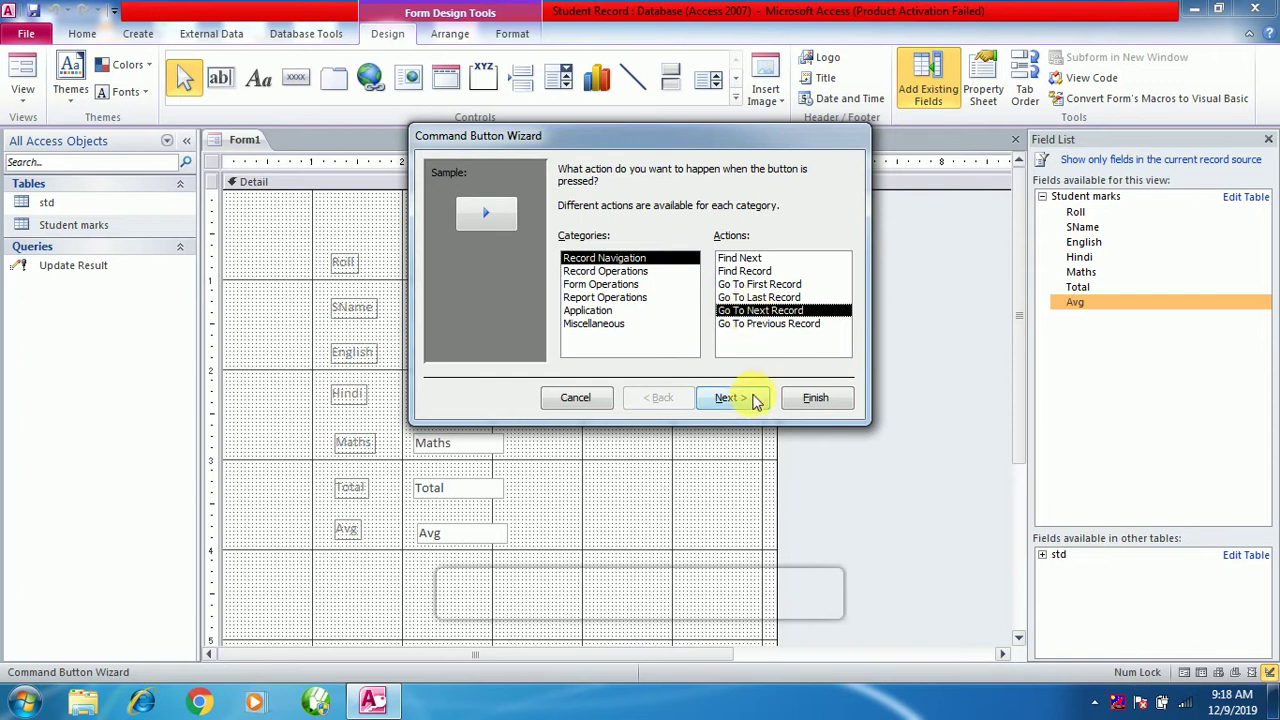
{"action": "left_click", "coordinate": [727, 398]}
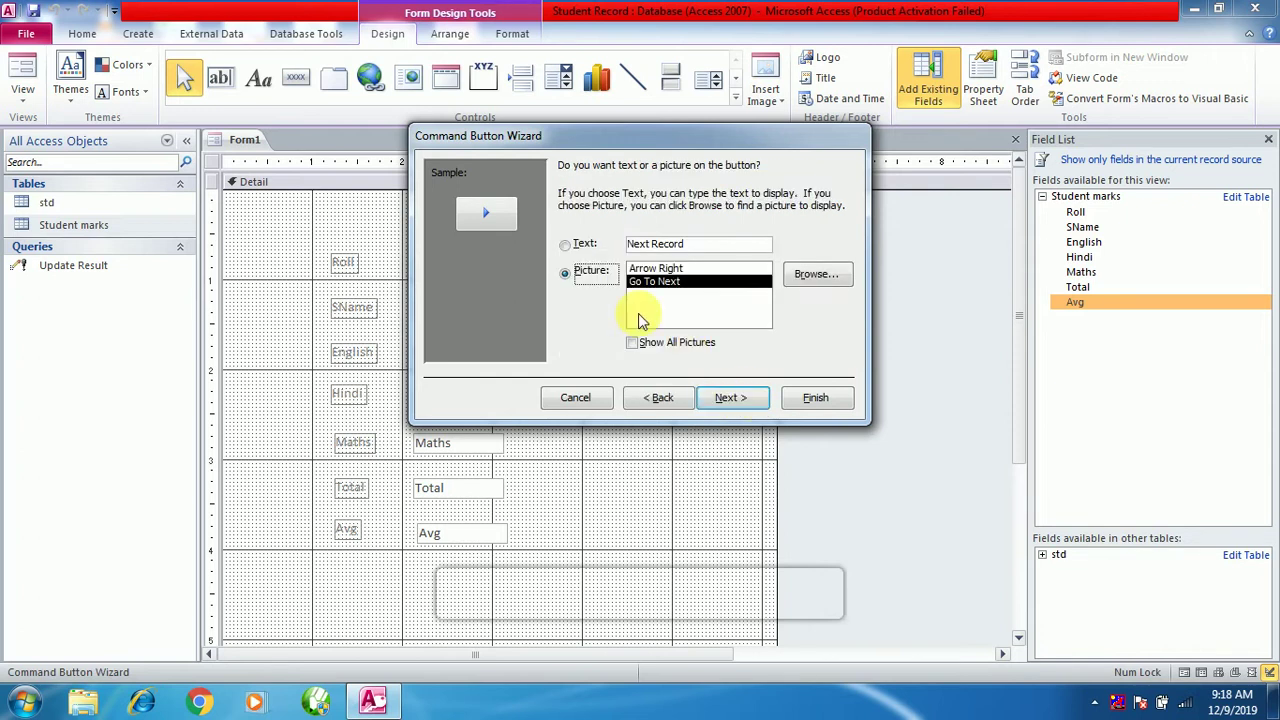
{"action": "left_click", "coordinate": [596, 274]}
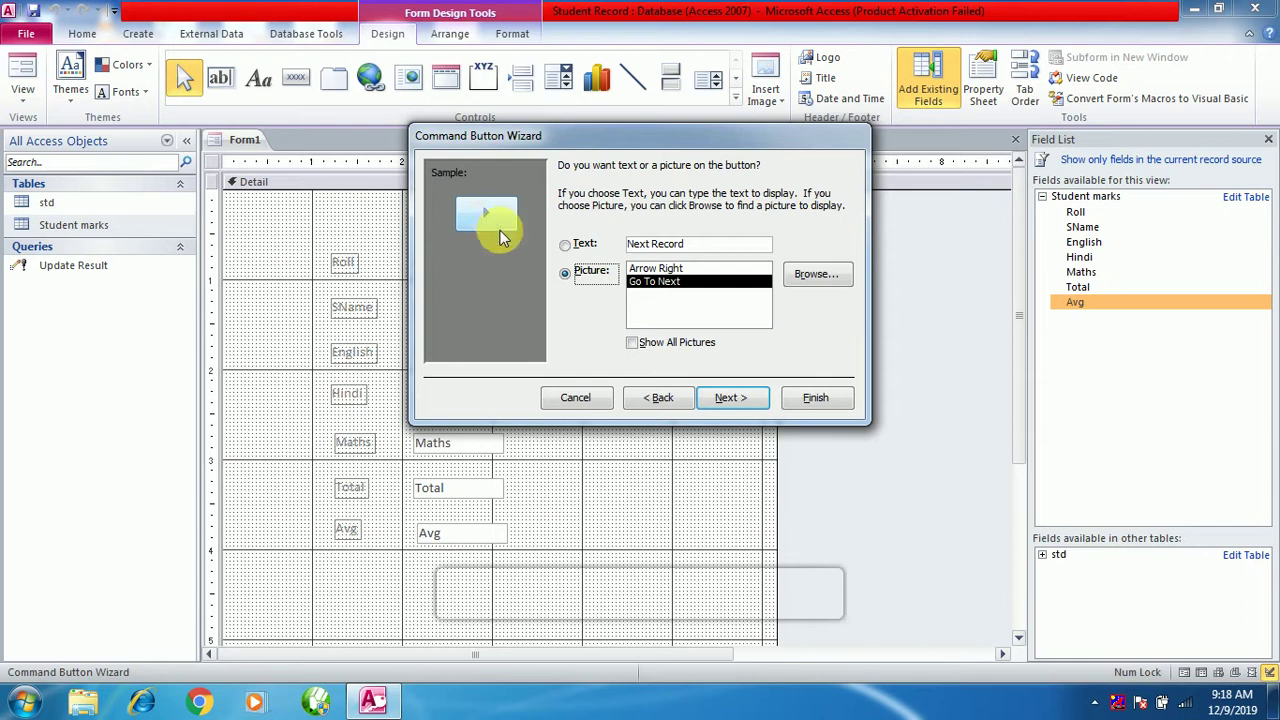
{"action": "left_click", "coordinate": [730, 396]}
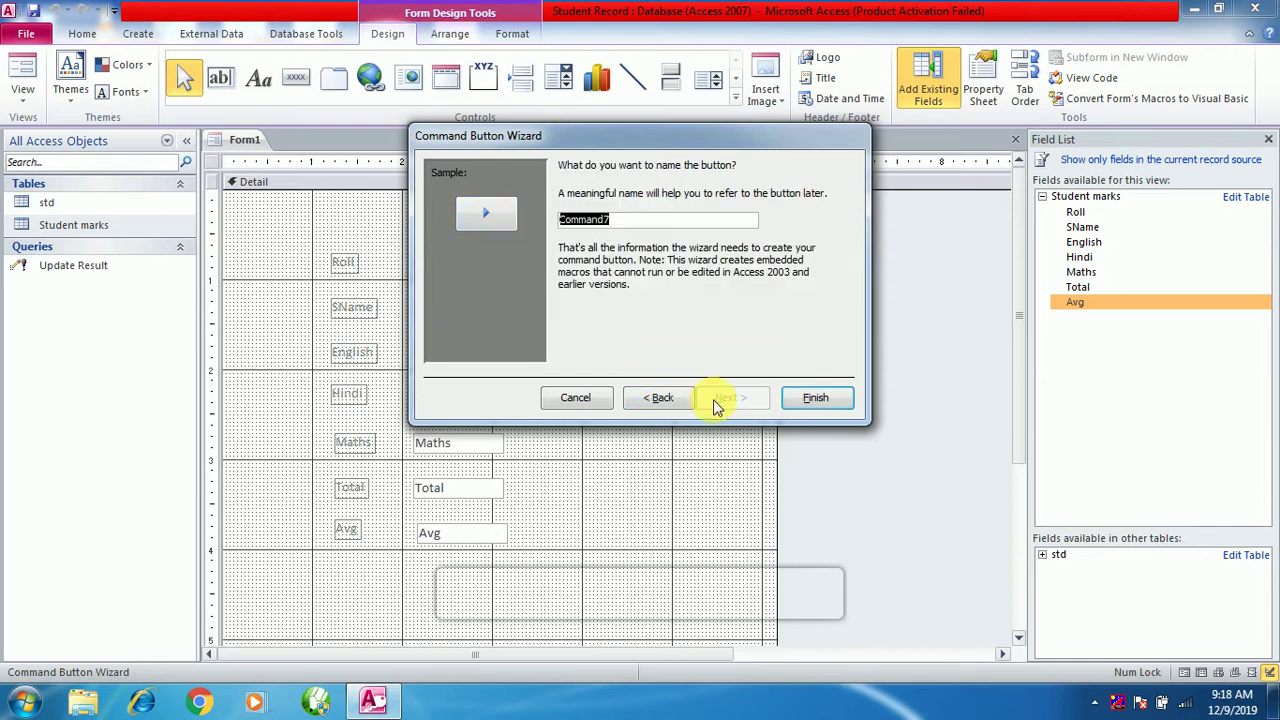
{"action": "left_click", "coordinate": [836, 408]}
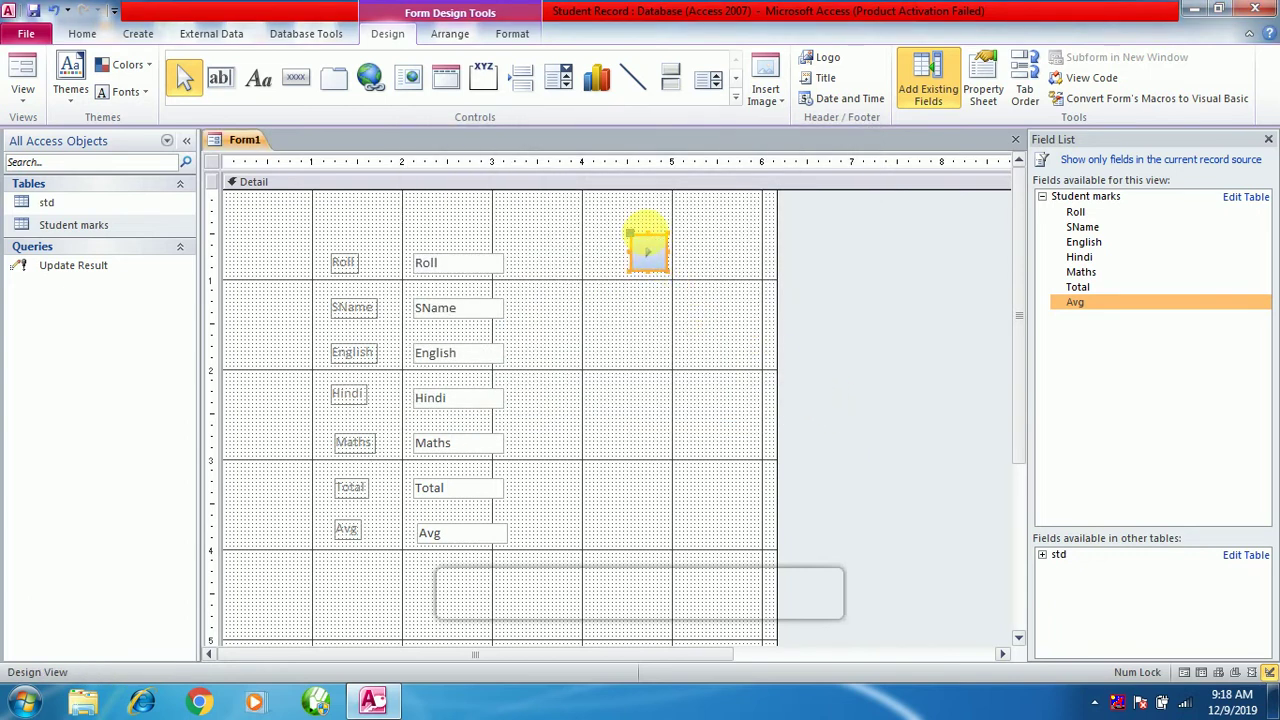
{"action": "left_click_drag", "start_coordinate": [652, 246], "coordinate": [714, 251]}
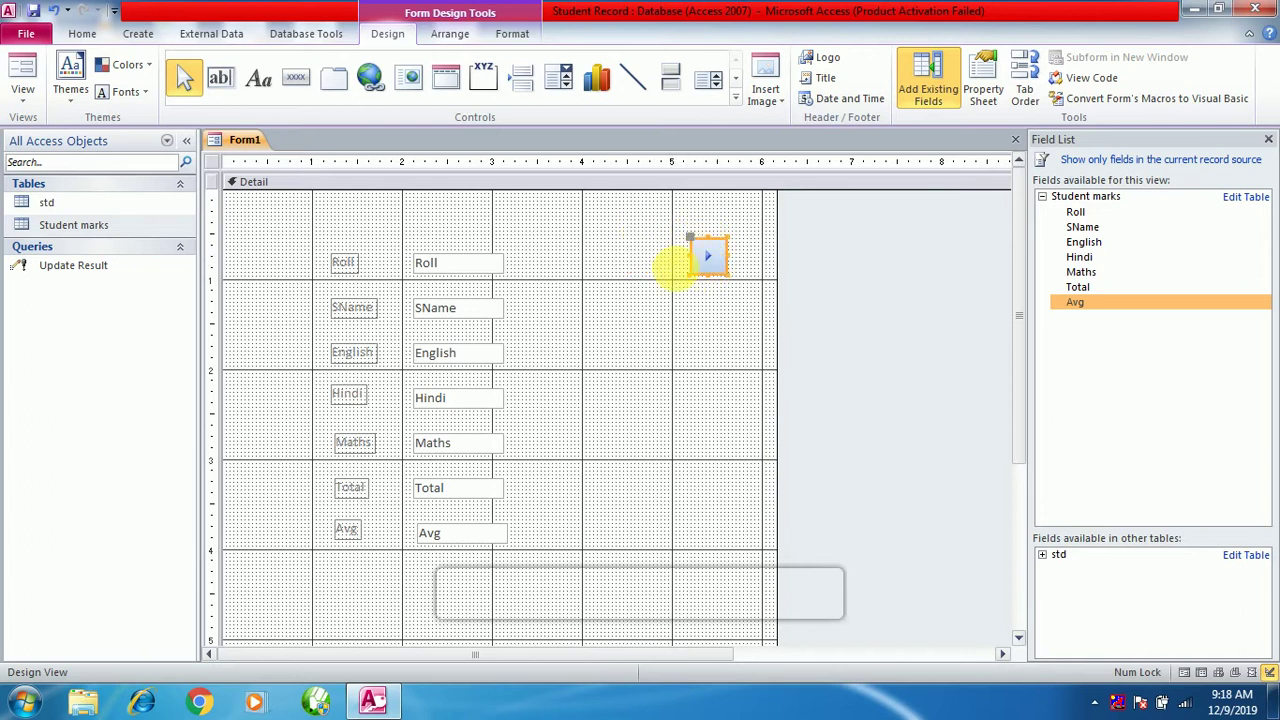
Step: Add a Go To Previous Record command button with its default picture and align it just left of the next-record button
{"action": "left_click", "coordinate": [311, 79]}
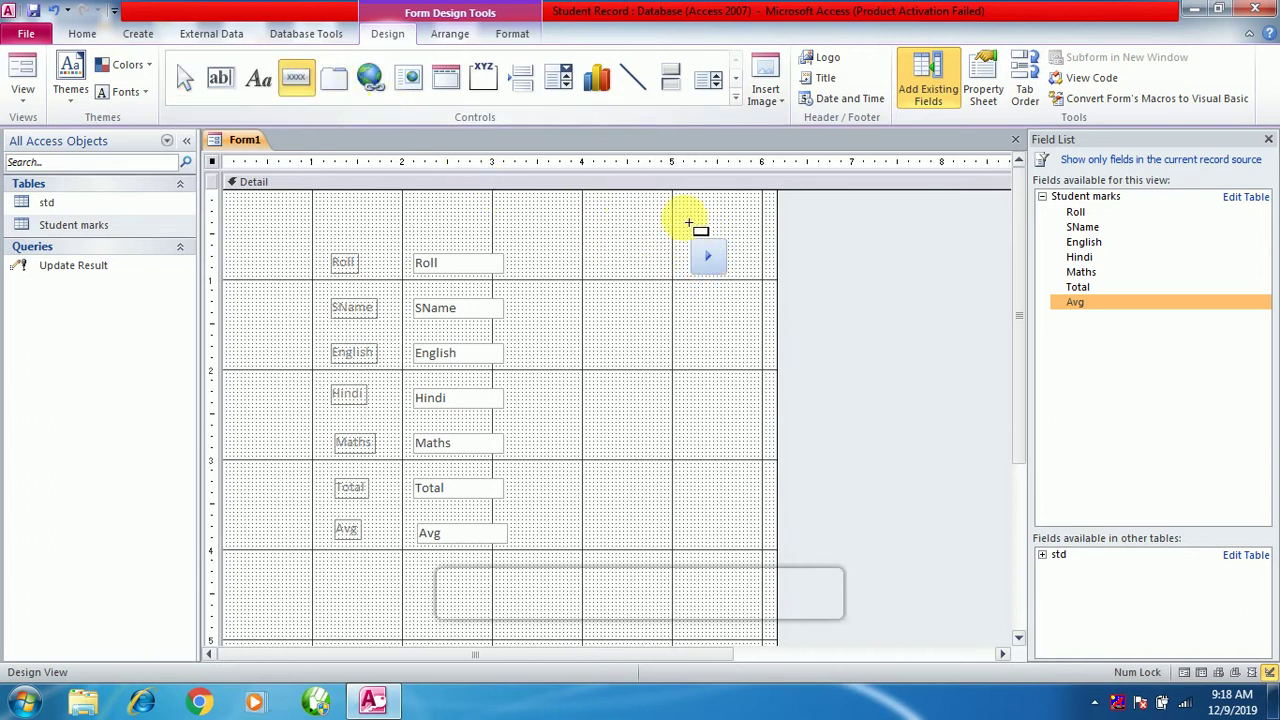
{"action": "left_click_drag", "start_coordinate": [635, 243], "coordinate": [674, 285]}
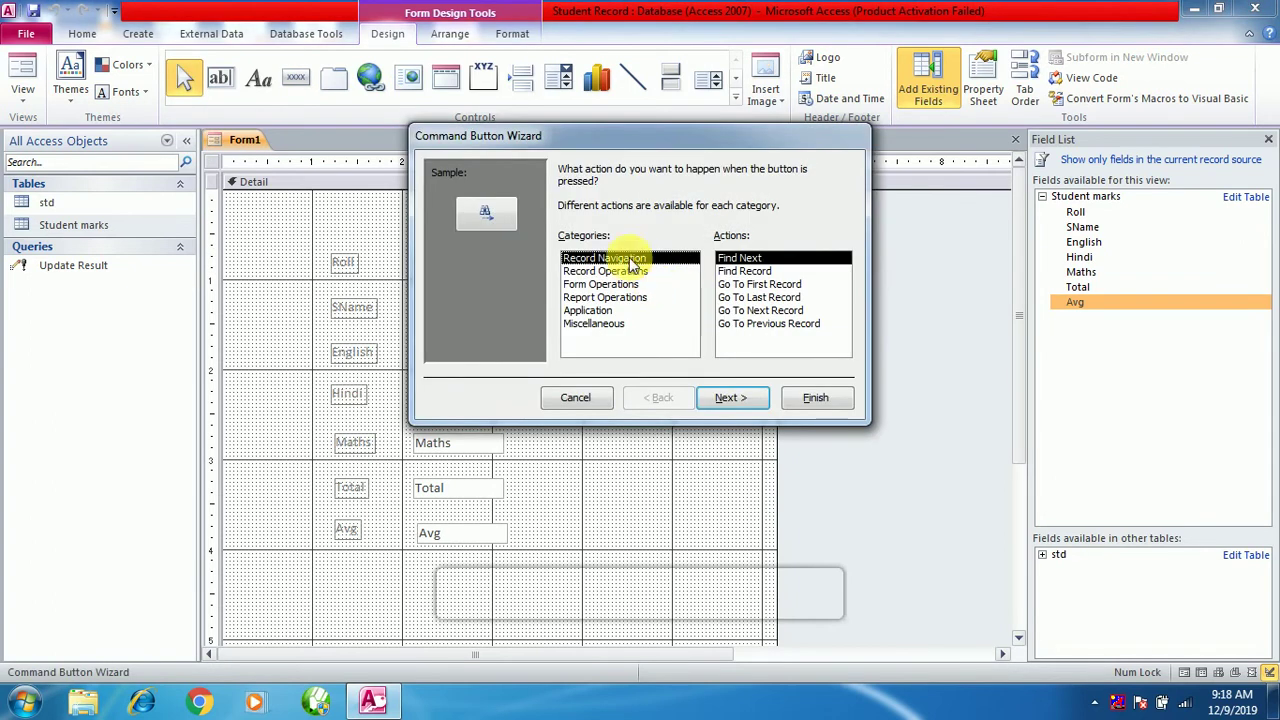
{"action": "left_click", "coordinate": [739, 325]}
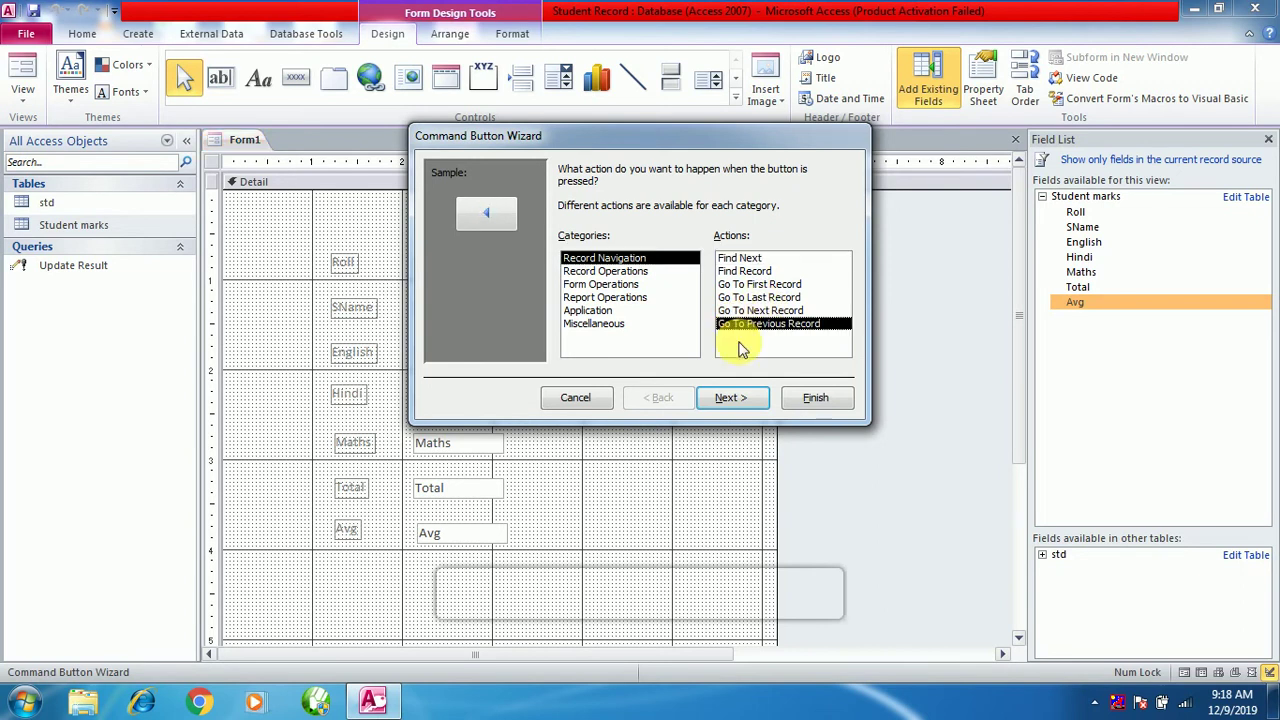
{"action": "left_click", "coordinate": [740, 400]}
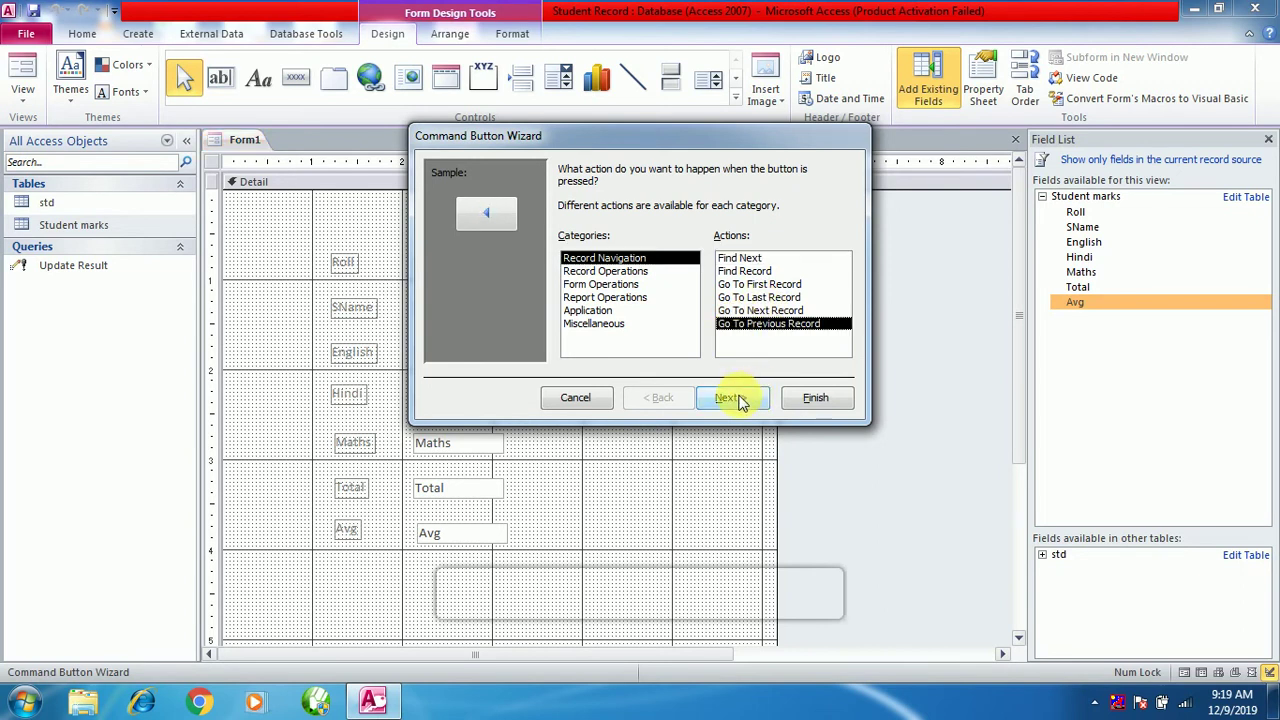
{"action": "left_click", "coordinate": [740, 400]}
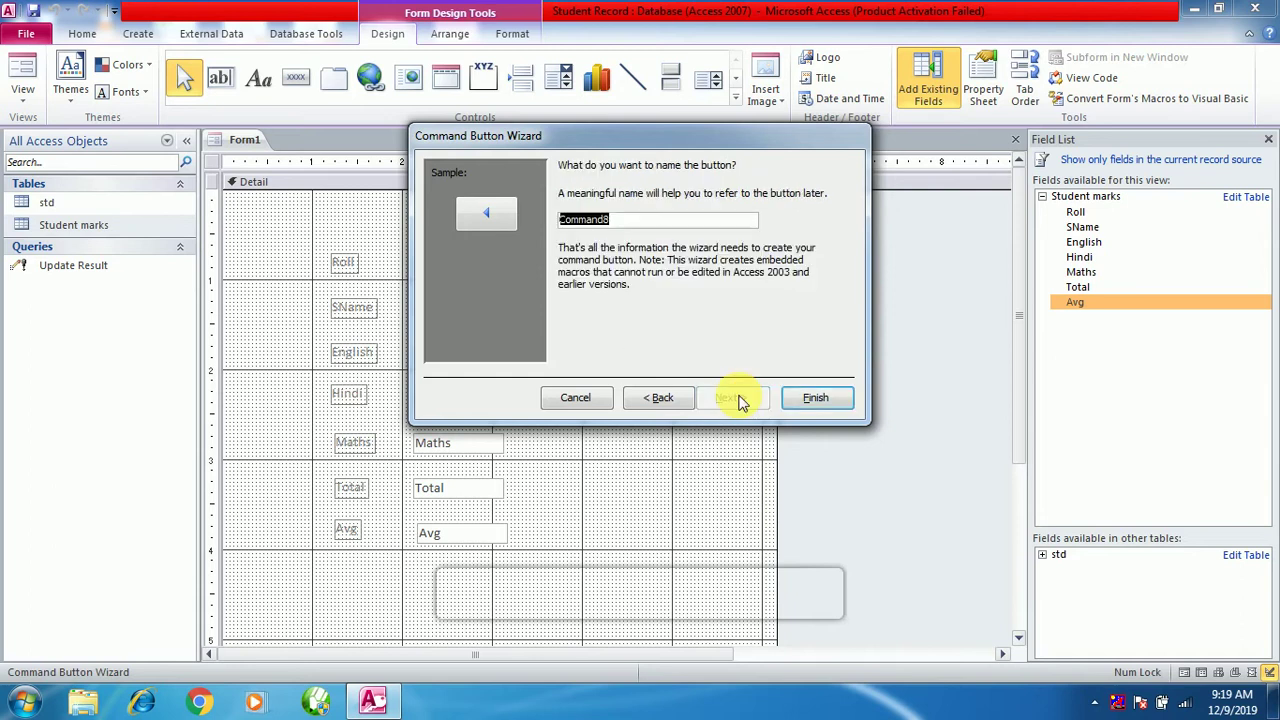
{"action": "left_click", "coordinate": [807, 400]}
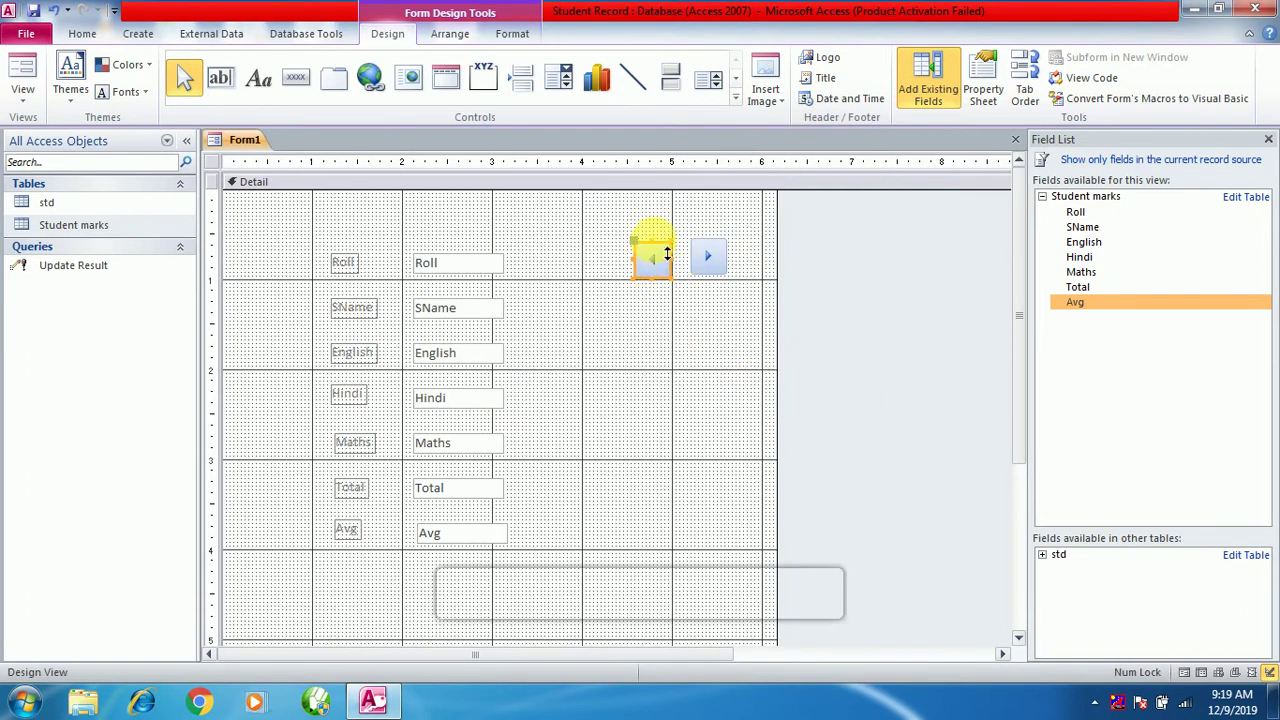
{"action": "left_click_drag", "start_coordinate": [654, 249], "coordinate": [674, 246]}
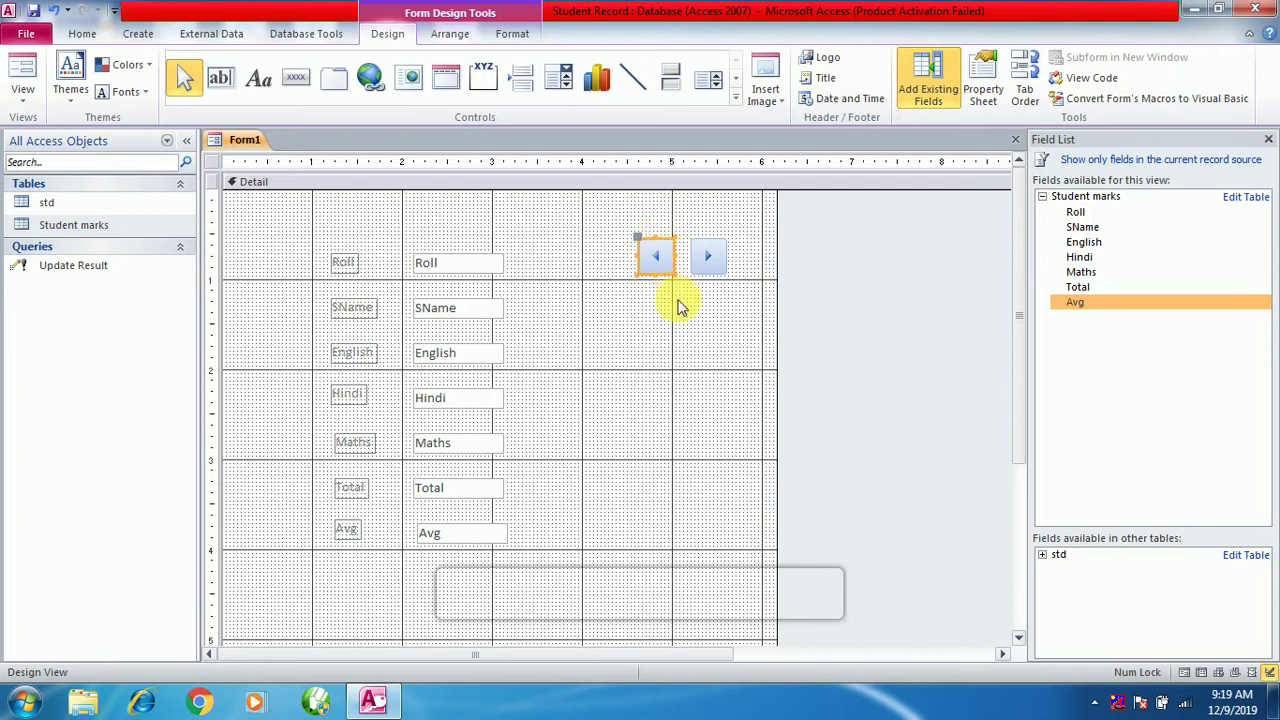
Step: Add an Add New Record command button below the navigation buttons, showing the text Add Record and keeping its default name
{"action": "left_click", "coordinate": [295, 77]}
{"action": "left_click_drag", "start_coordinate": [649, 296], "coordinate": [736, 331]}
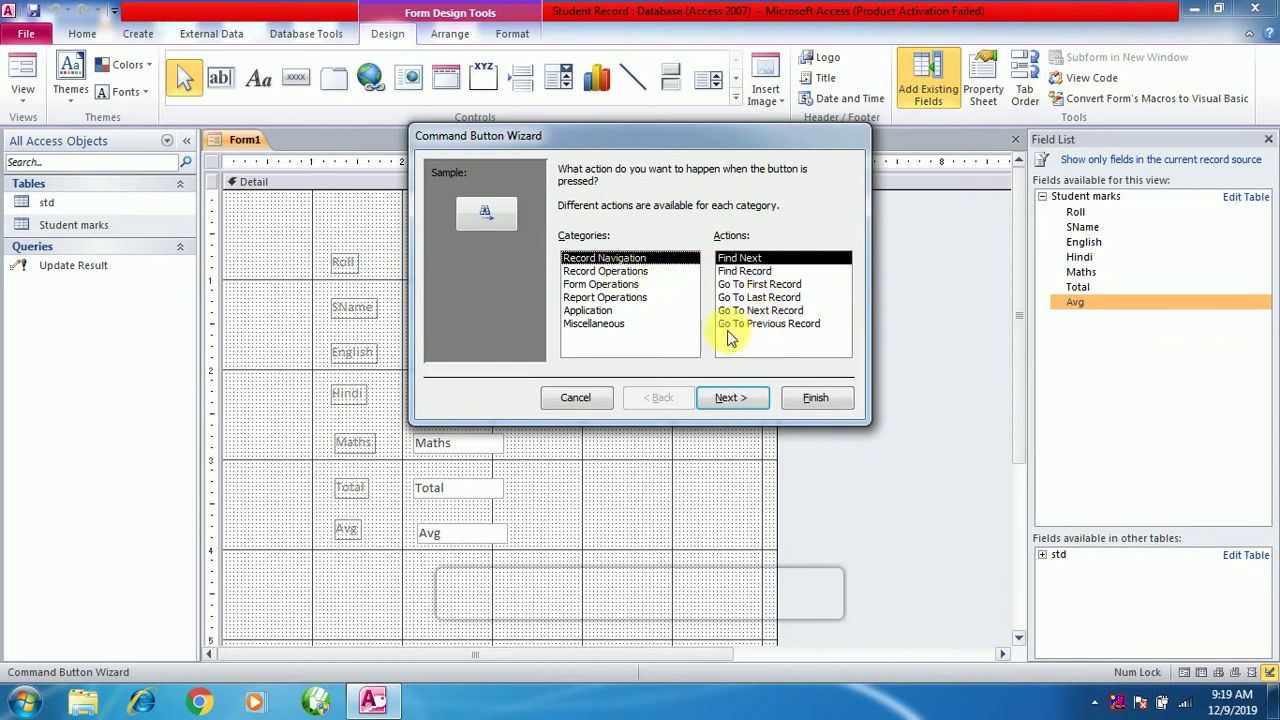
{"action": "left_click", "coordinate": [628, 272]}
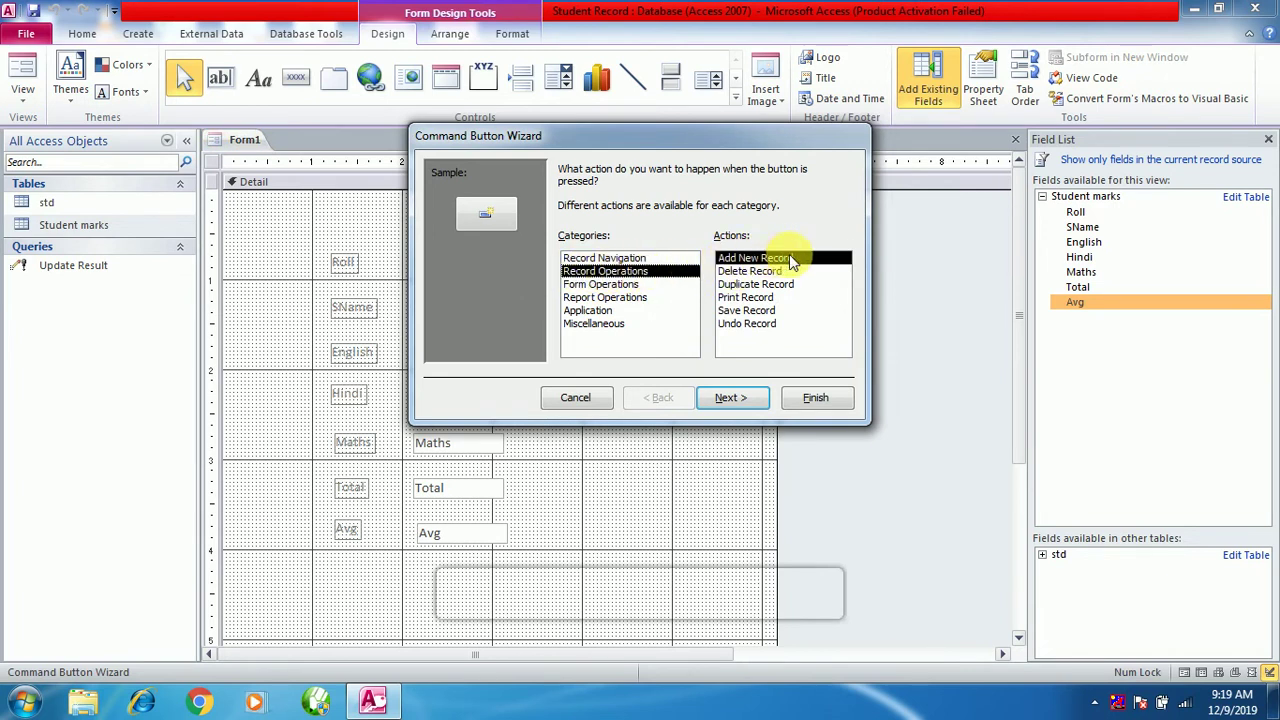
{"action": "left_click", "coordinate": [737, 399]}
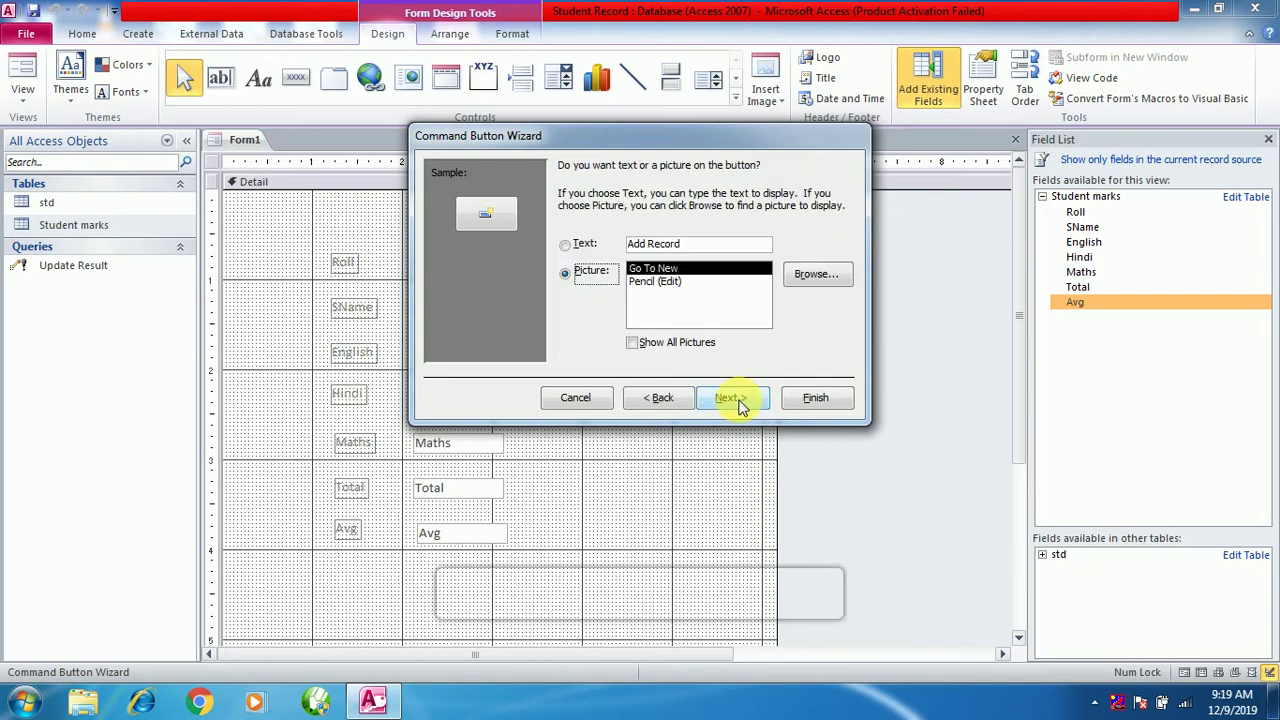
{"action": "left_click", "coordinate": [578, 248]}
{"action": "left_click", "coordinate": [707, 248]}
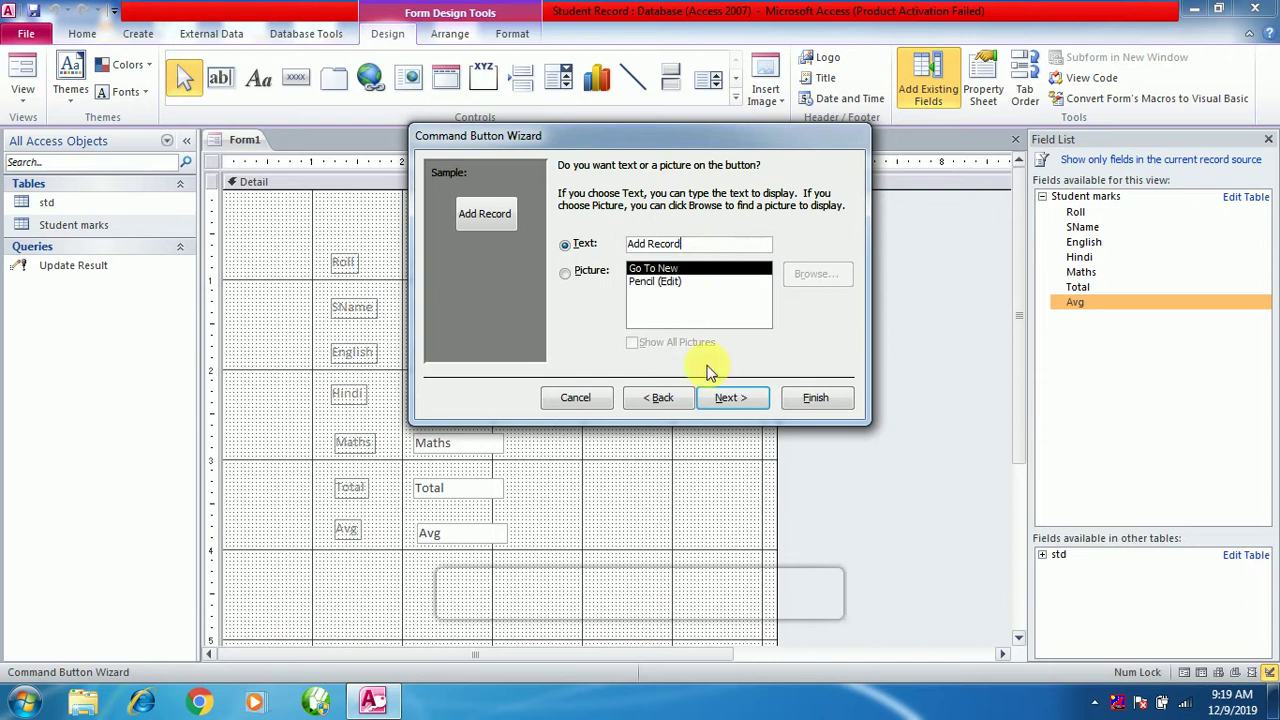
{"action": "left_click", "coordinate": [738, 400]}
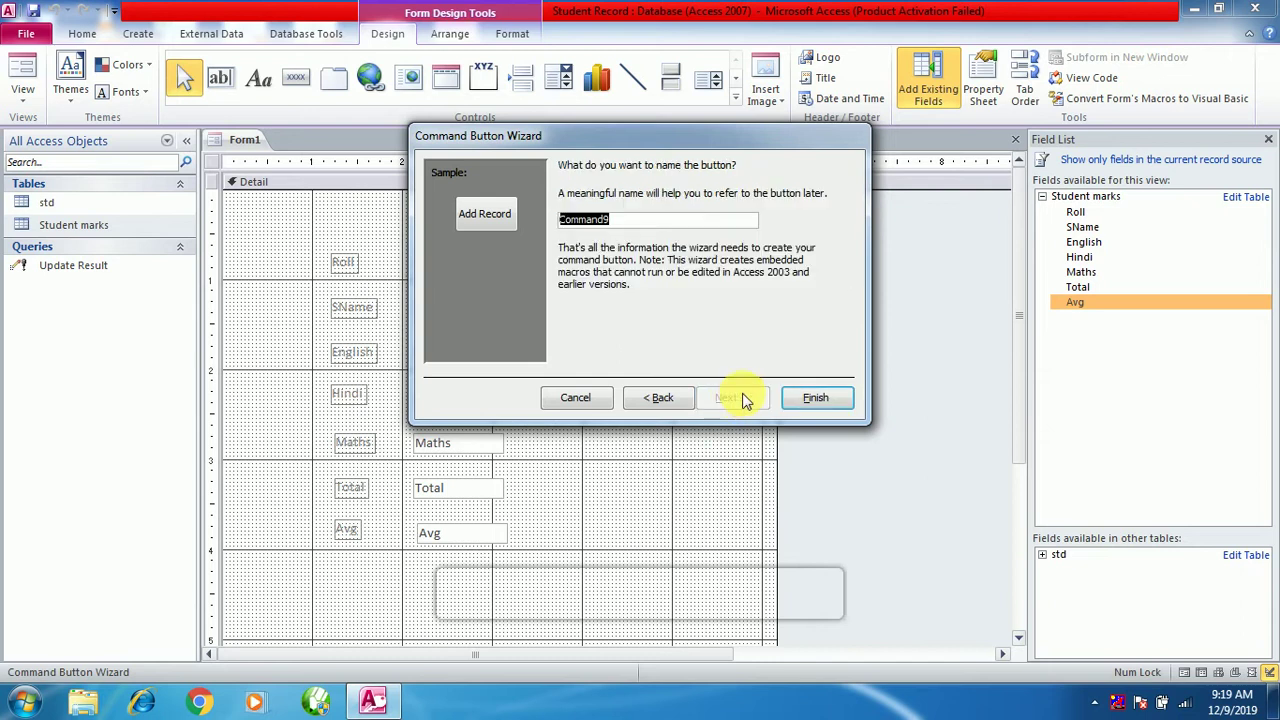
{"action": "left_click", "coordinate": [815, 397]}
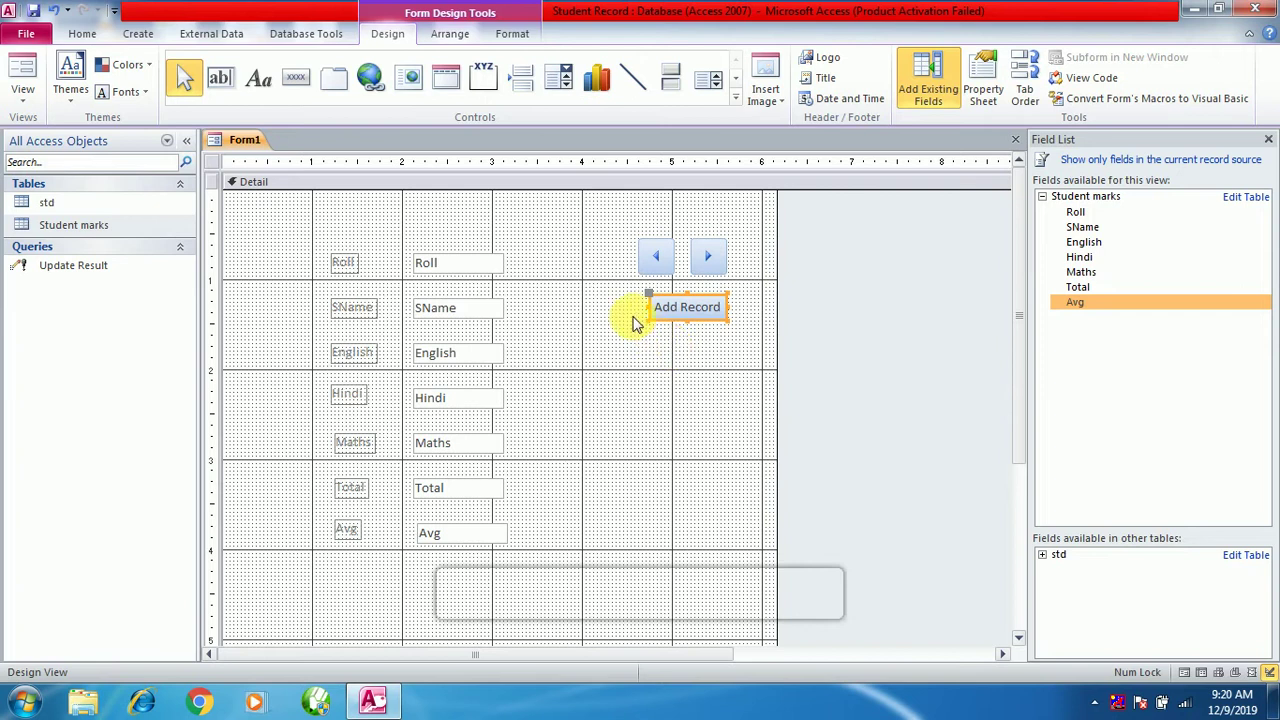
Step: Add a command button below Add Record that runs the Update Result query, keeping its default picture
{"action": "left_click", "coordinate": [296, 80]}
{"action": "left_click_drag", "start_coordinate": [654, 341], "coordinate": [731, 372]}
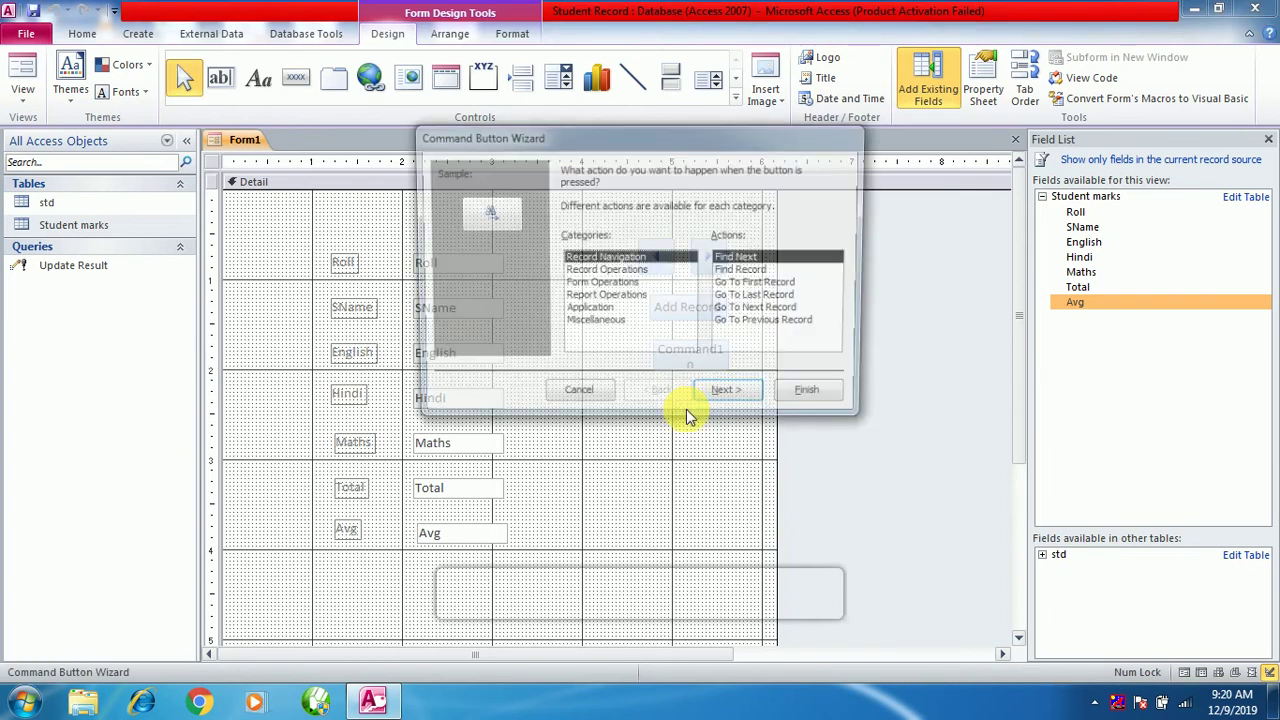
{"action": "left_click", "coordinate": [594, 325]}
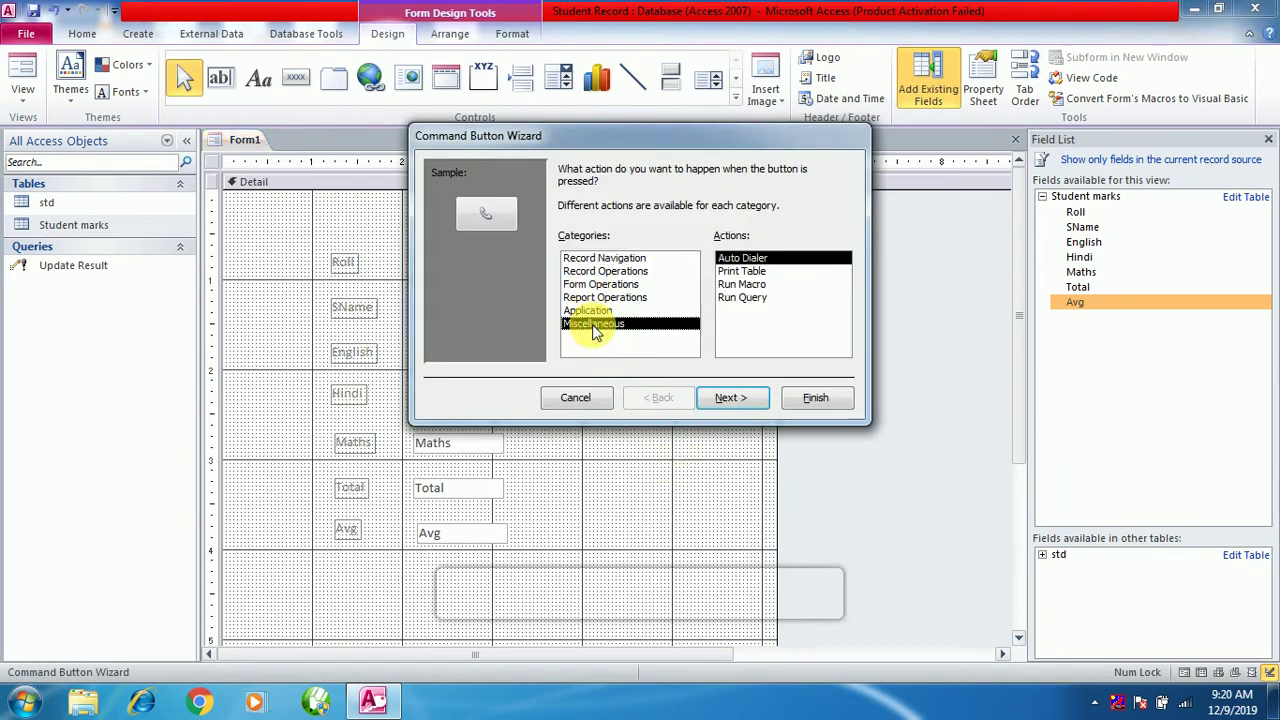
{"action": "left_click", "coordinate": [742, 297]}
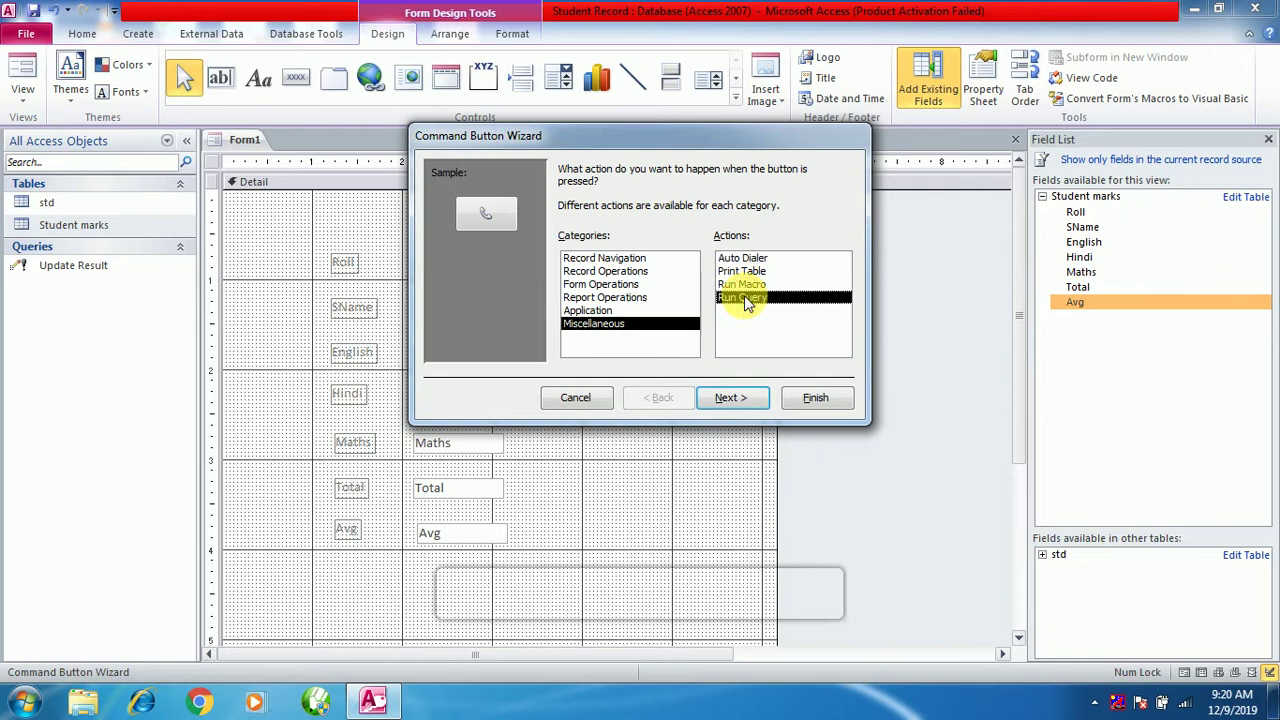
{"action": "left_click", "coordinate": [729, 399]}
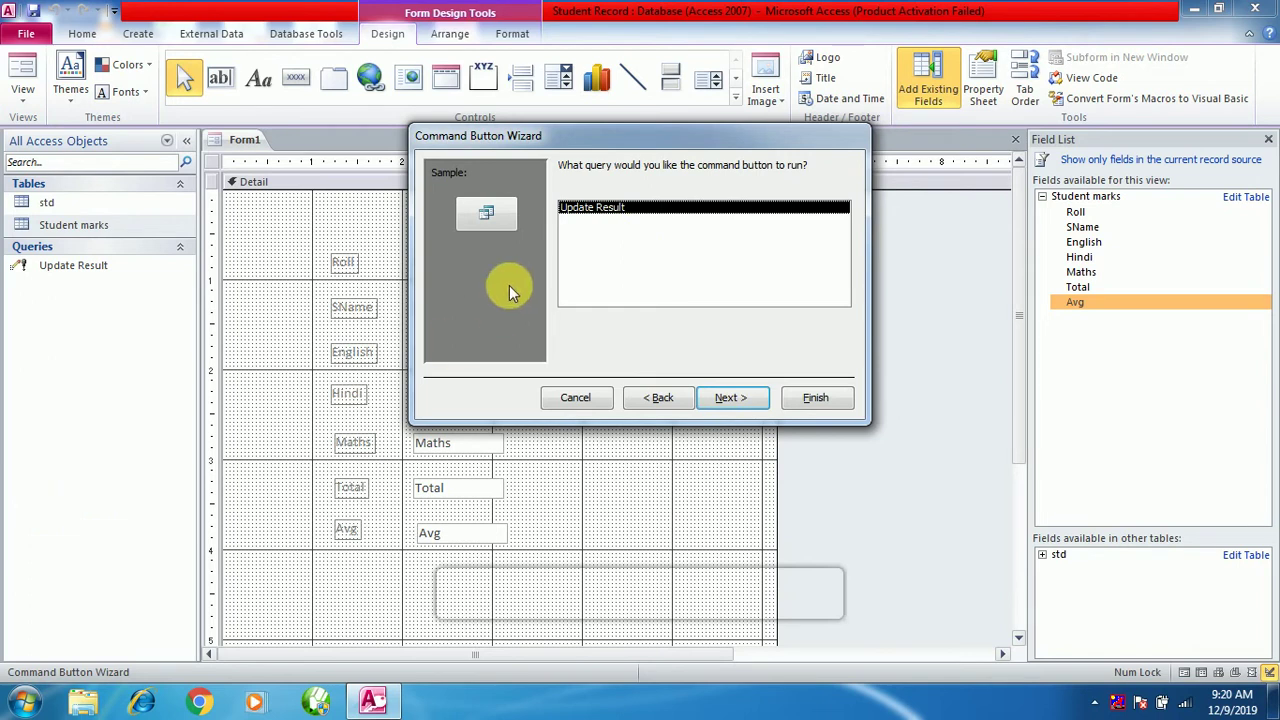
{"action": "left_click", "coordinate": [571, 208]}
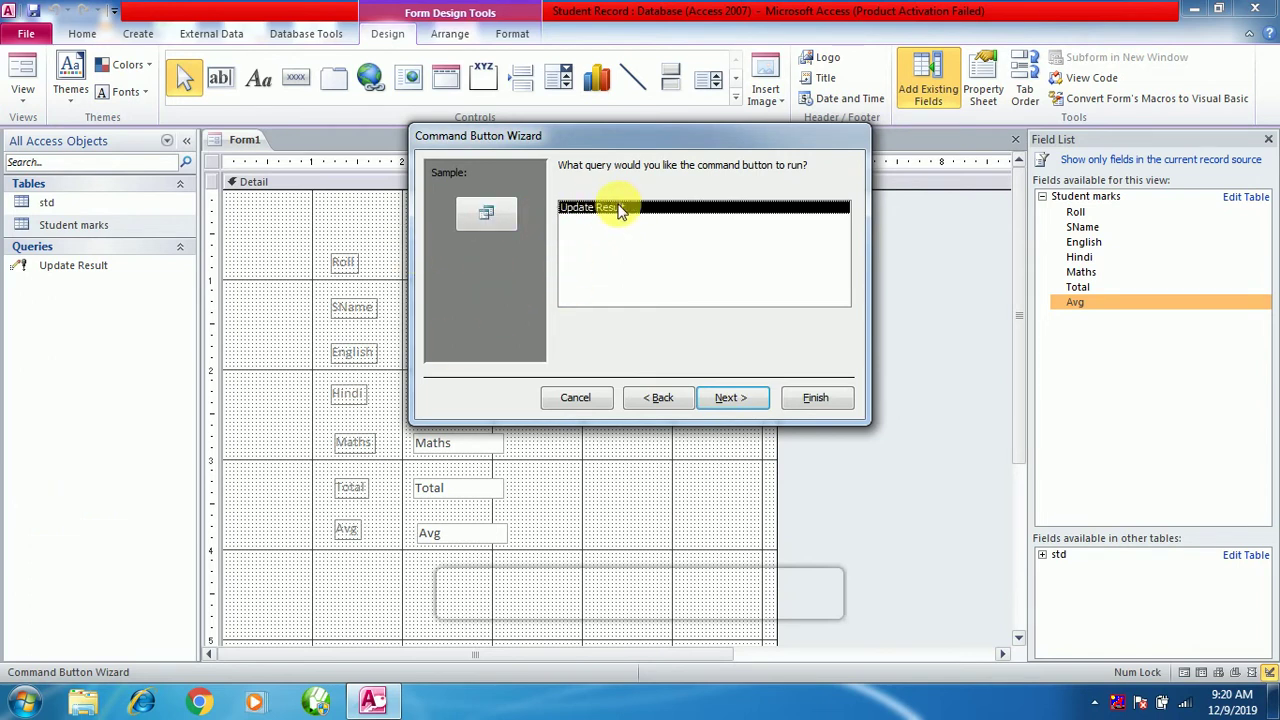
{"action": "left_click", "coordinate": [726, 399]}
{"action": "left_click", "coordinate": [815, 397]}
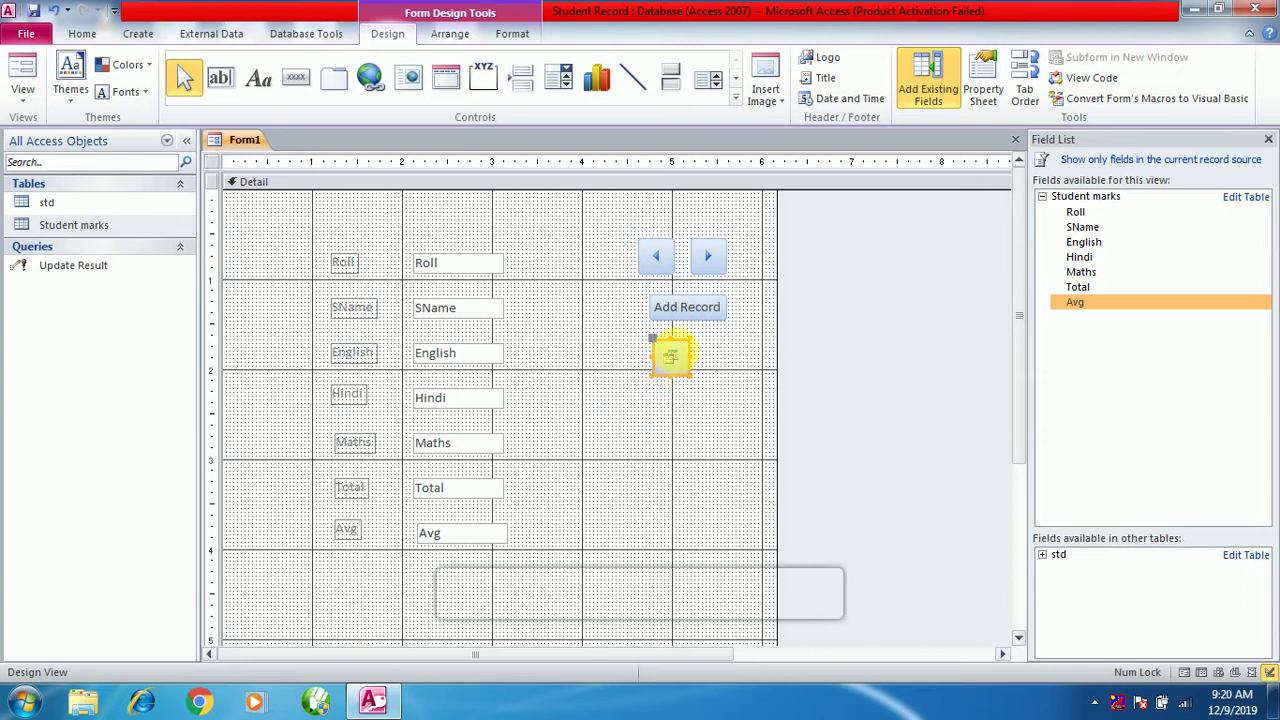
Step: Delete the picture-style query button below Add Record
{"action": "double_click", "coordinate": [640, 440]}
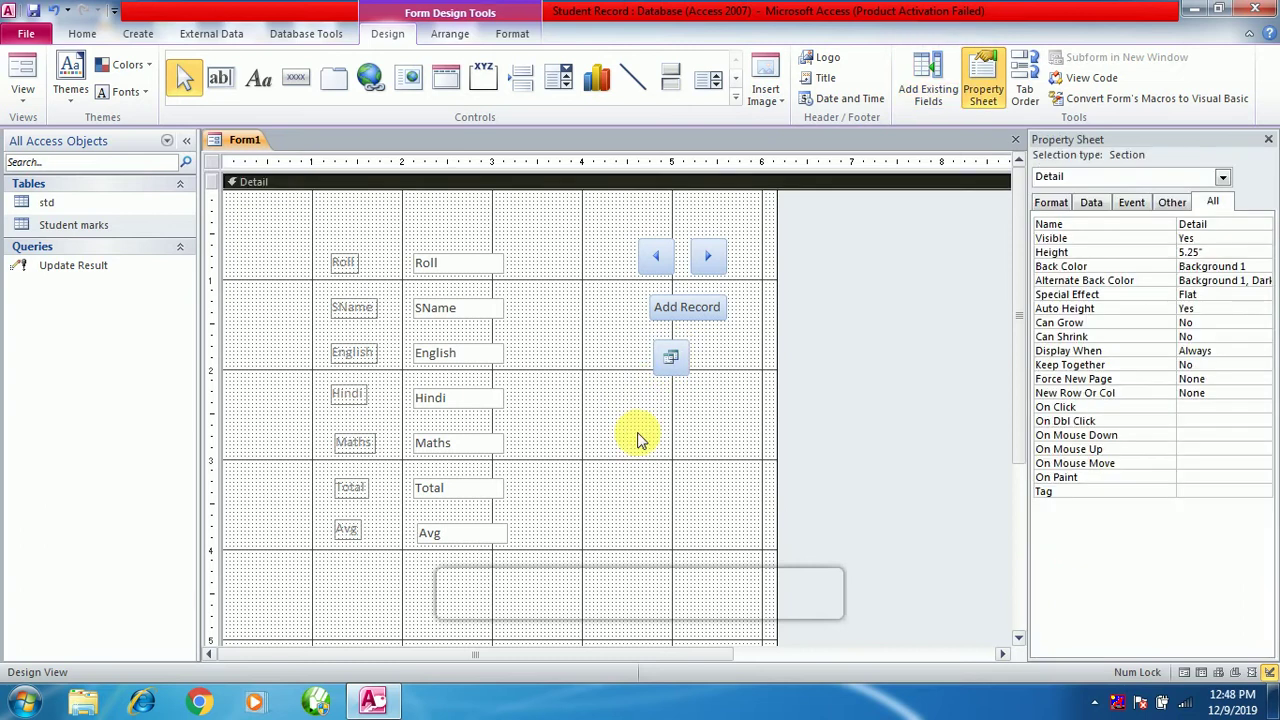
{"action": "left_click", "coordinate": [670, 360]}
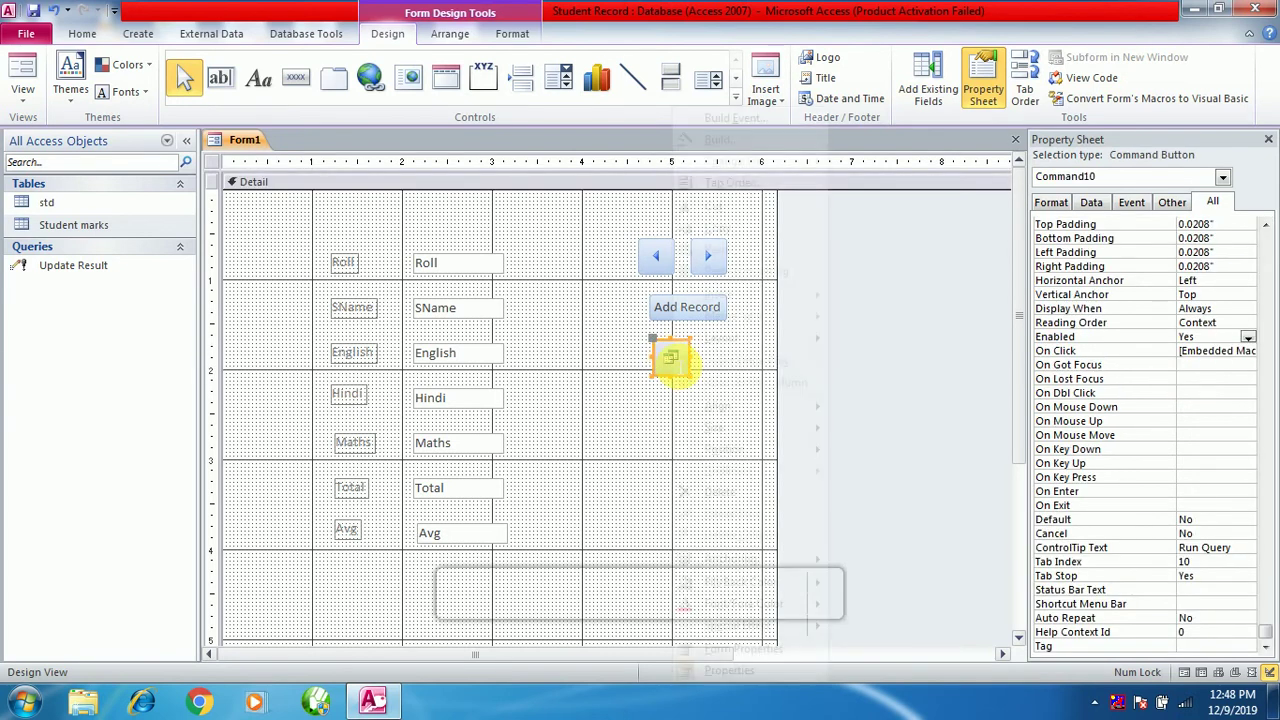
{"action": "right_click", "coordinate": [670, 360]}
{"action": "left_click", "coordinate": [739, 494]}
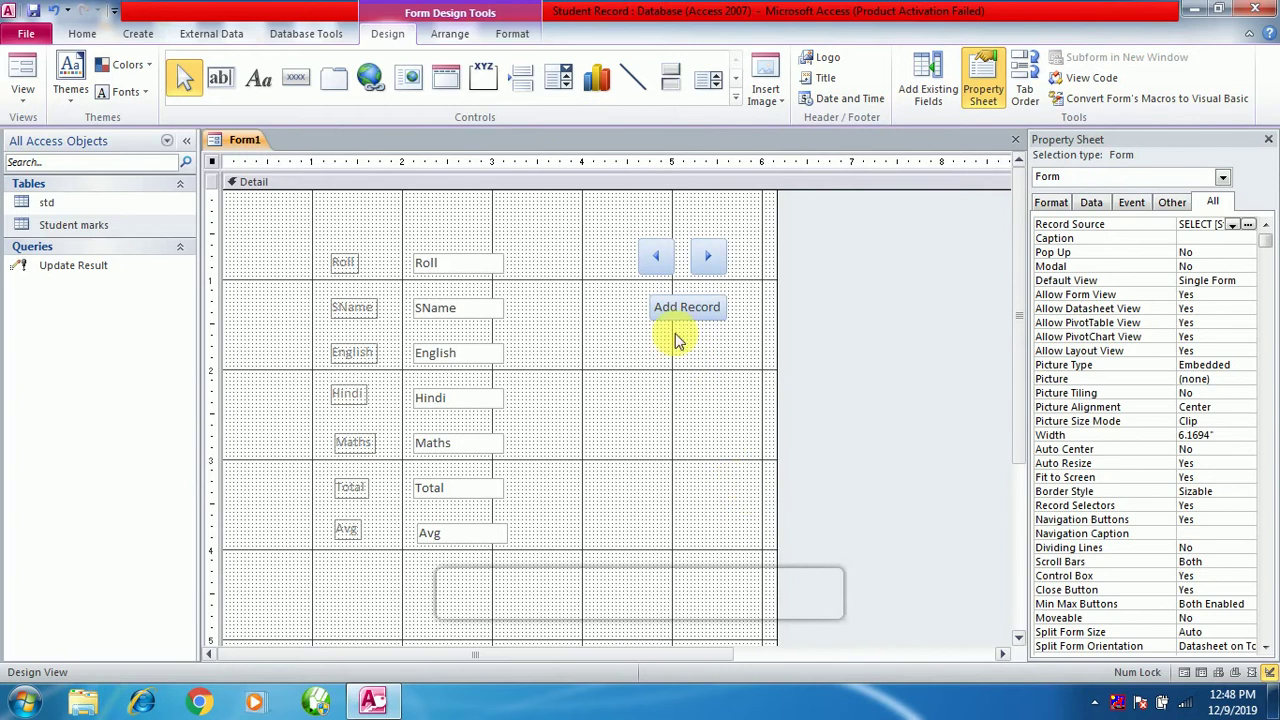
Step: Draw a new command button below Add Record and assign it the Run Query action with the Update Result query
{"action": "left_click", "coordinate": [288, 80]}
{"action": "left_click_drag", "start_coordinate": [638, 362], "coordinate": [710, 396]}
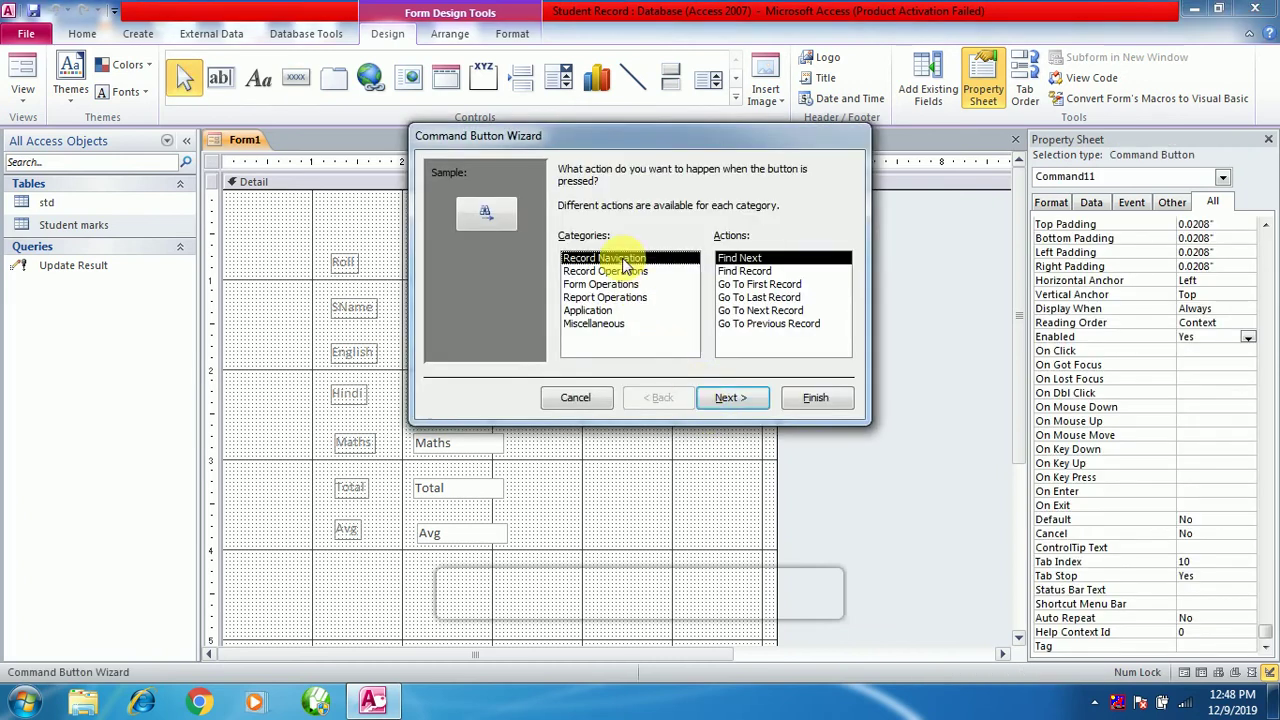
{"action": "left_click", "coordinate": [620, 272]}
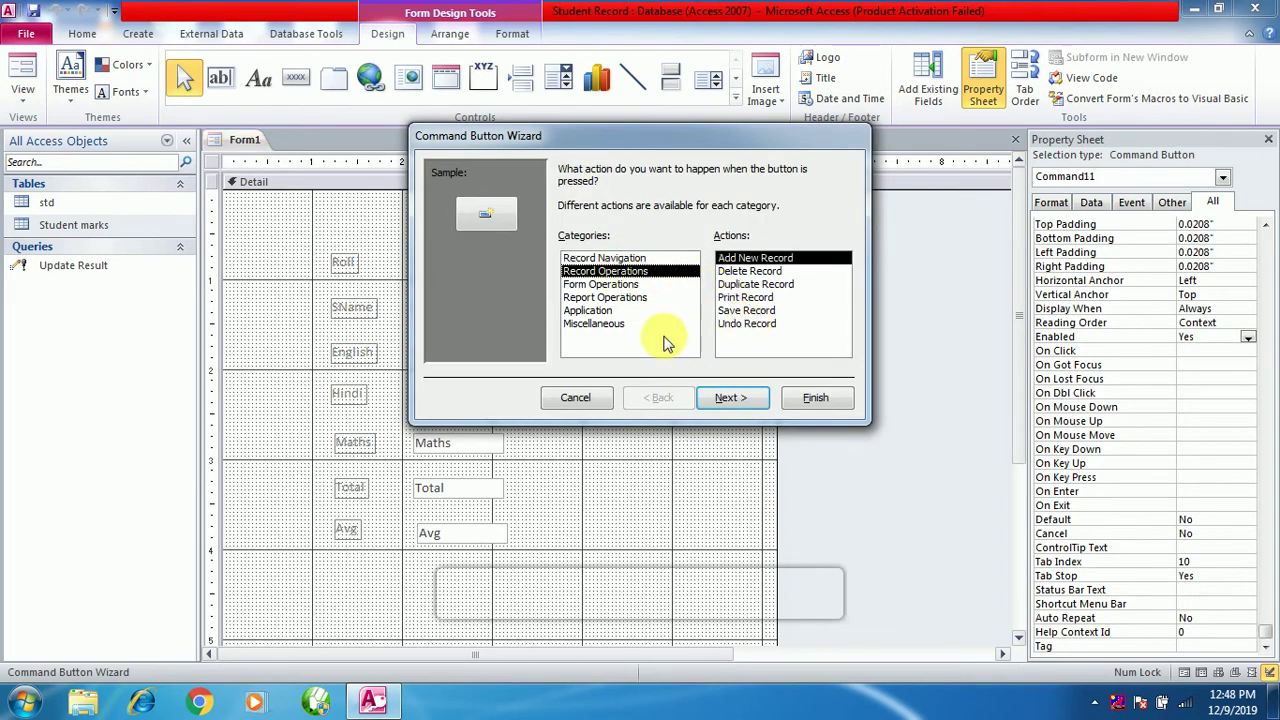
{"action": "left_click", "coordinate": [594, 325]}
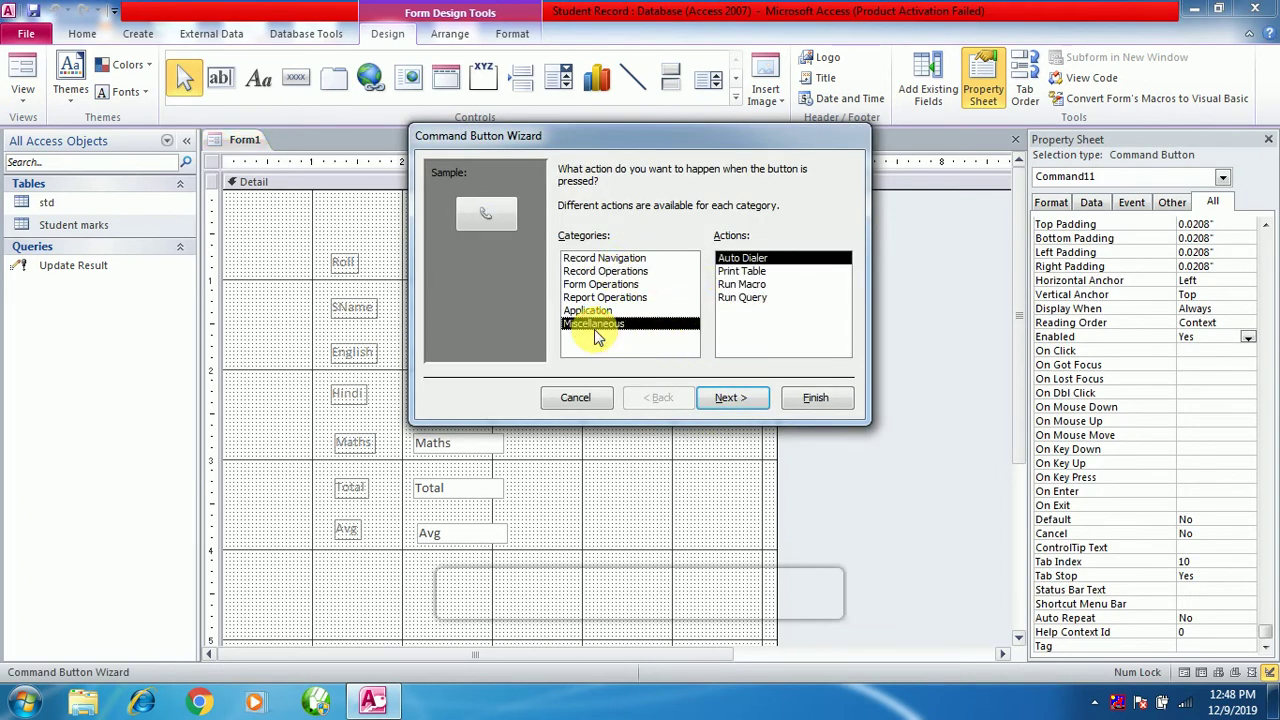
{"action": "left_click", "coordinate": [743, 298]}
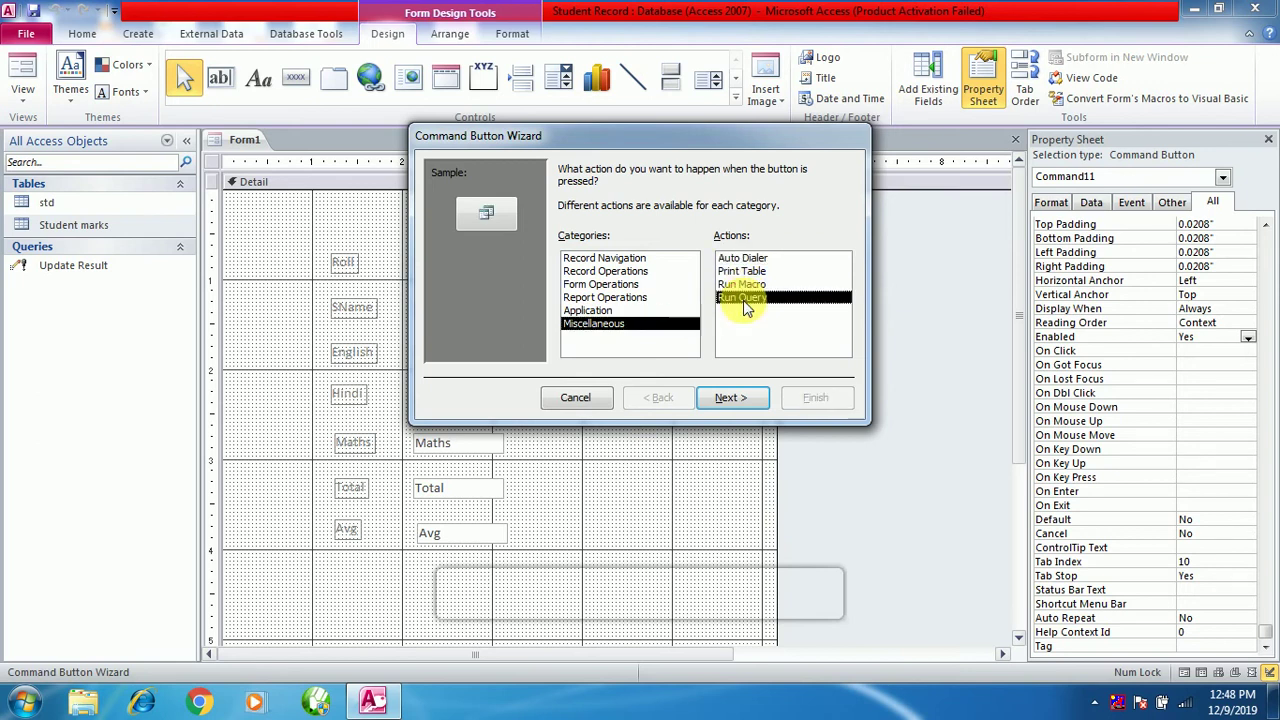
{"action": "left_click", "coordinate": [745, 399]}
{"action": "left_click", "coordinate": [744, 397]}
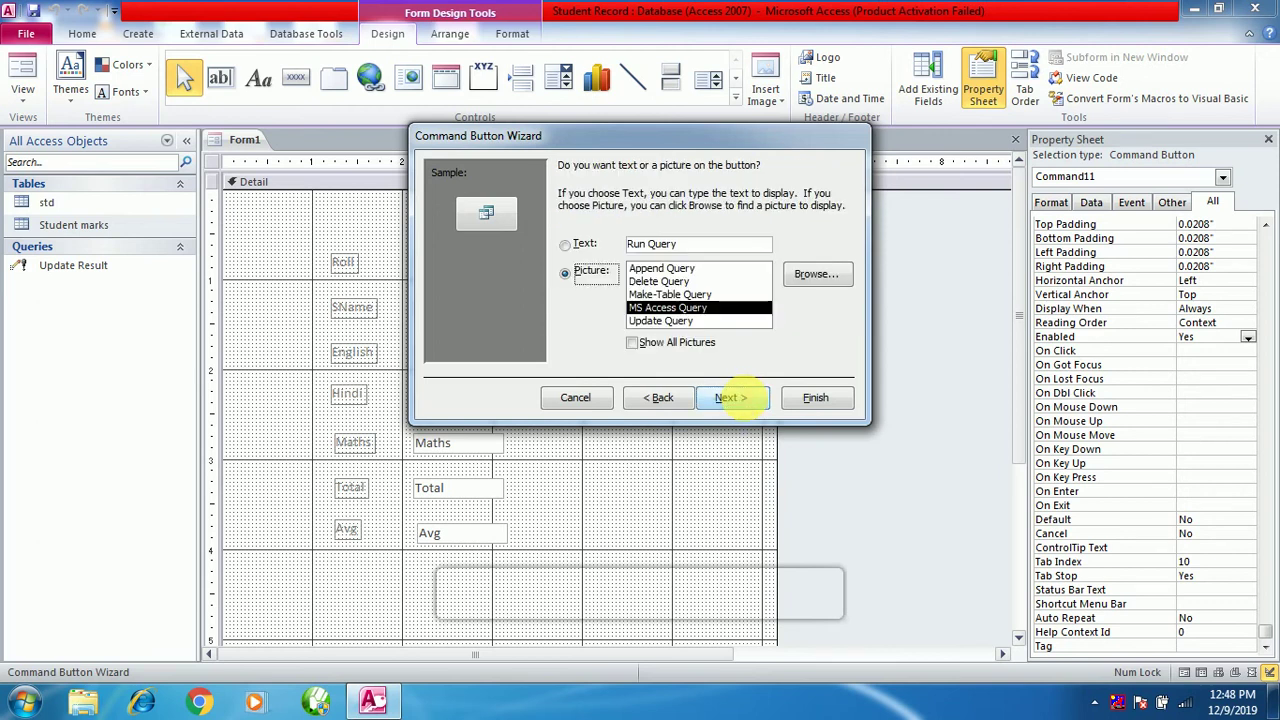
Step: Show the text Update Record on the query button instead of a picture and finish it with the default name
{"action": "left_click", "coordinate": [566, 246]}
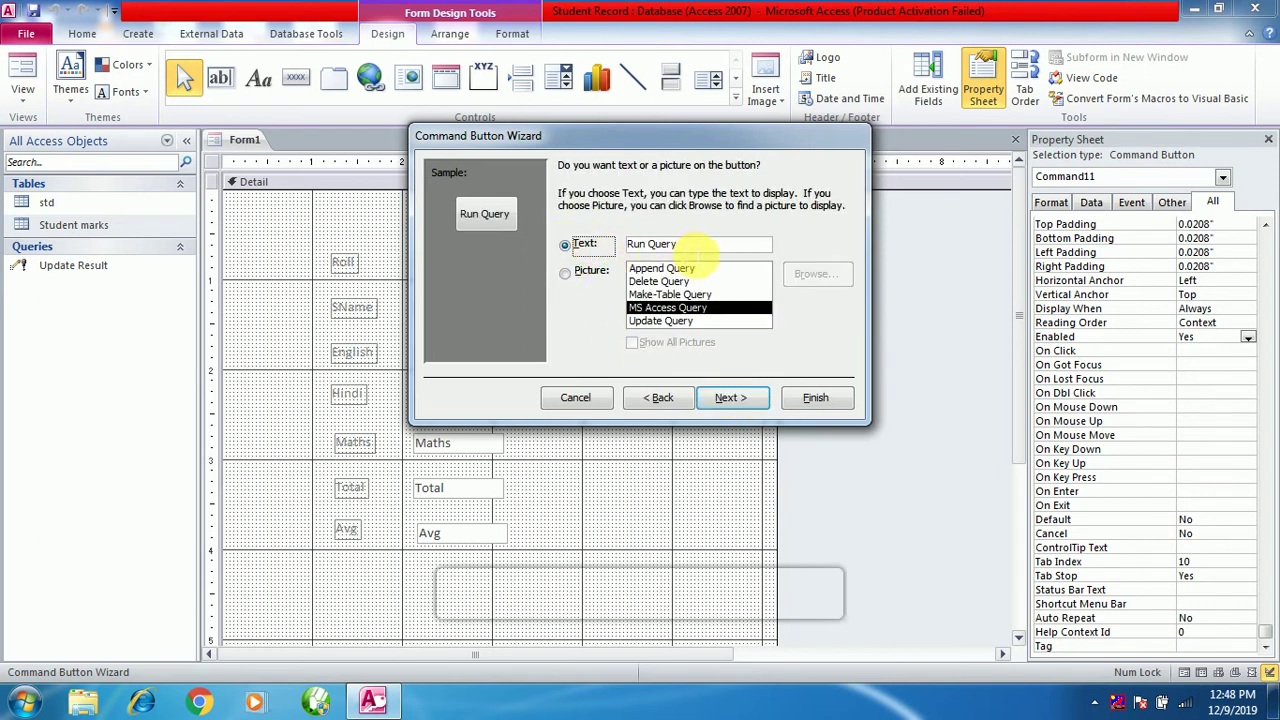
{"action": "left_click_drag", "start_coordinate": [715, 244], "coordinate": [628, 244]}
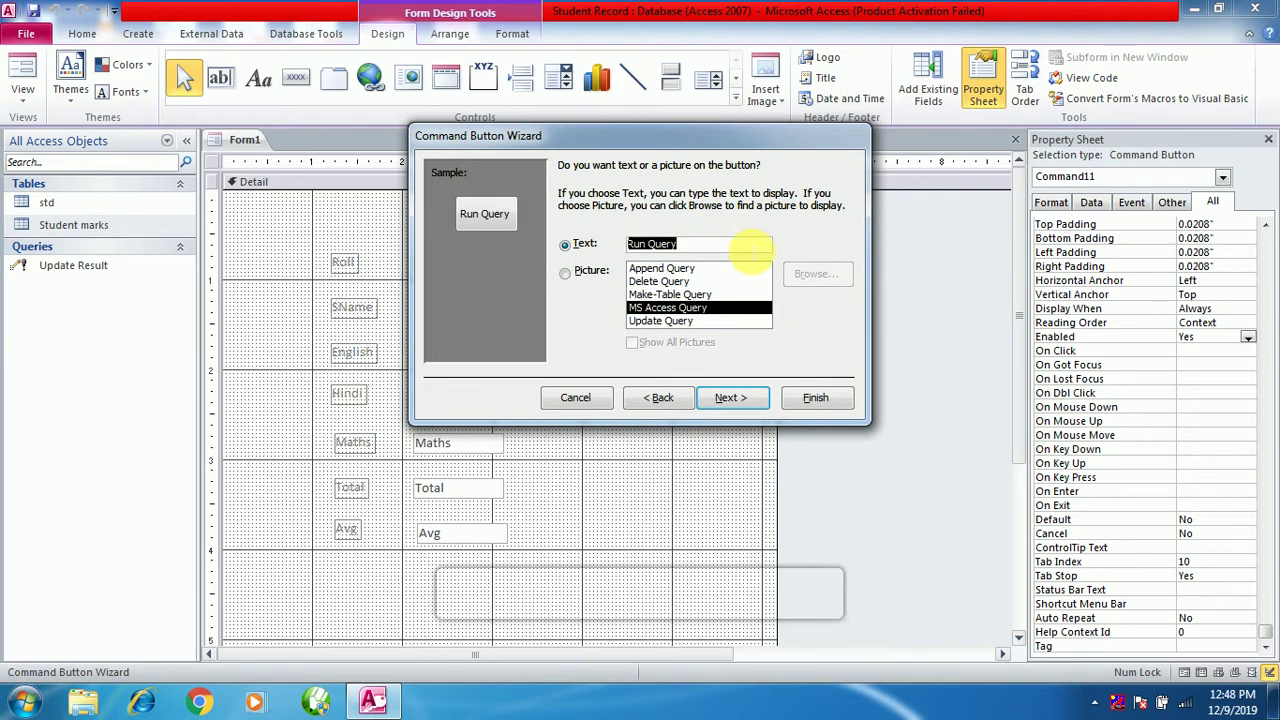
{"action": "type", "text": "Up"}
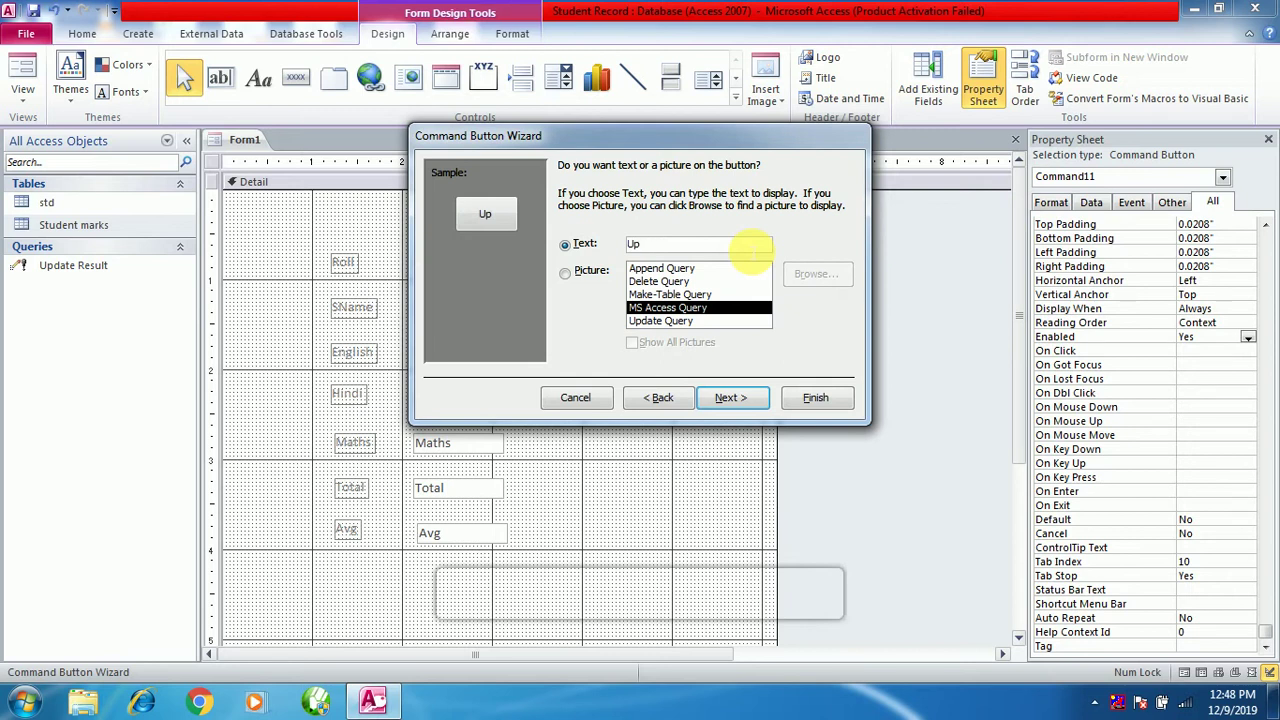
{"action": "type", "text": "date"}
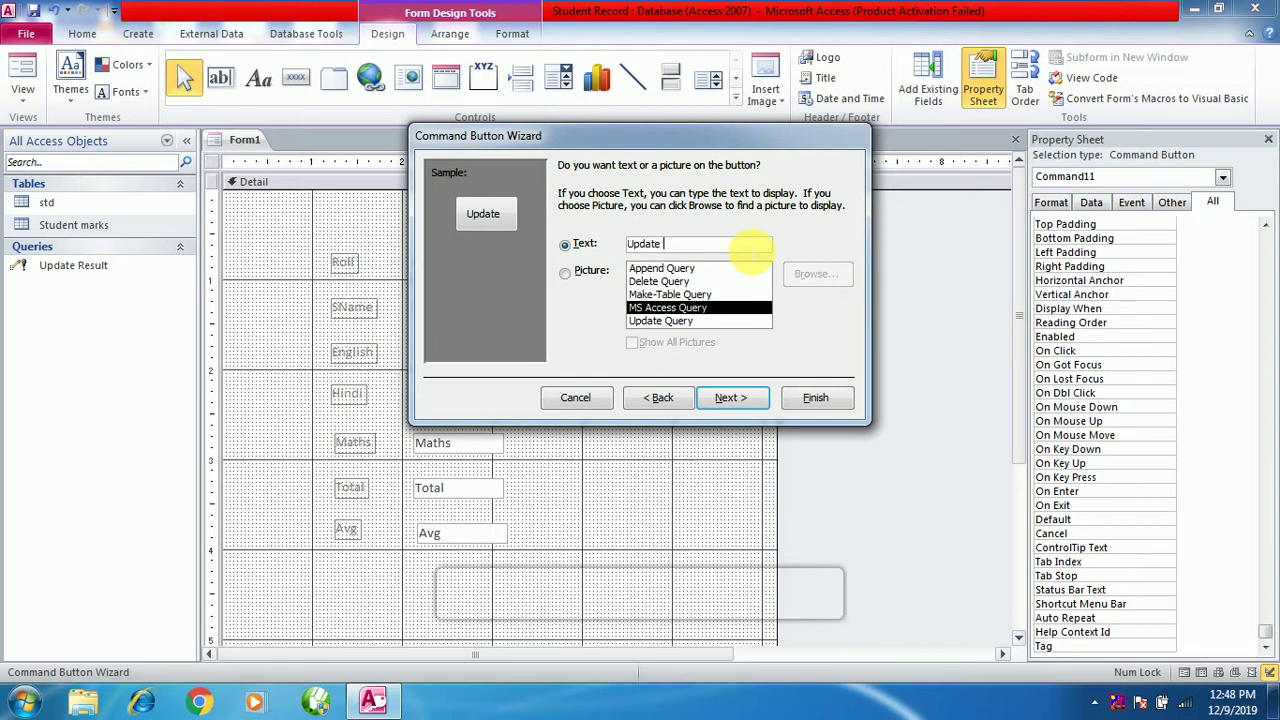
{"action": "type", "text": " Record"}
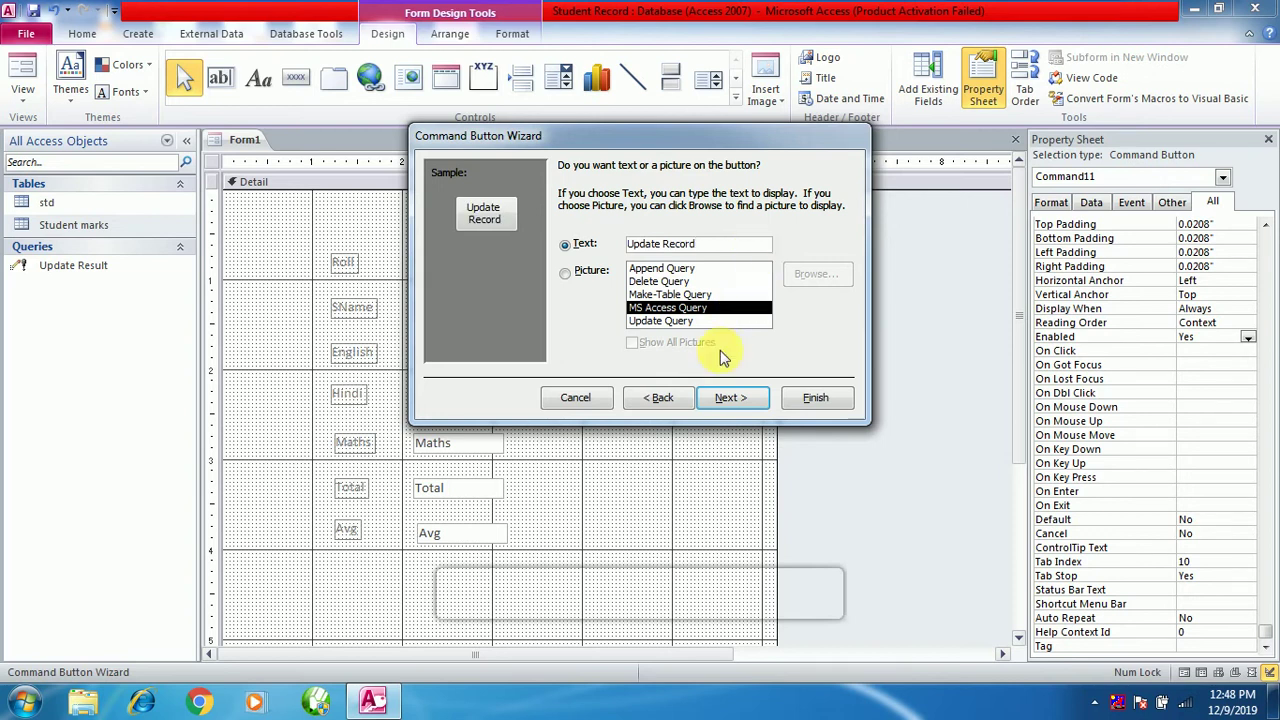
{"action": "left_click", "coordinate": [726, 397]}
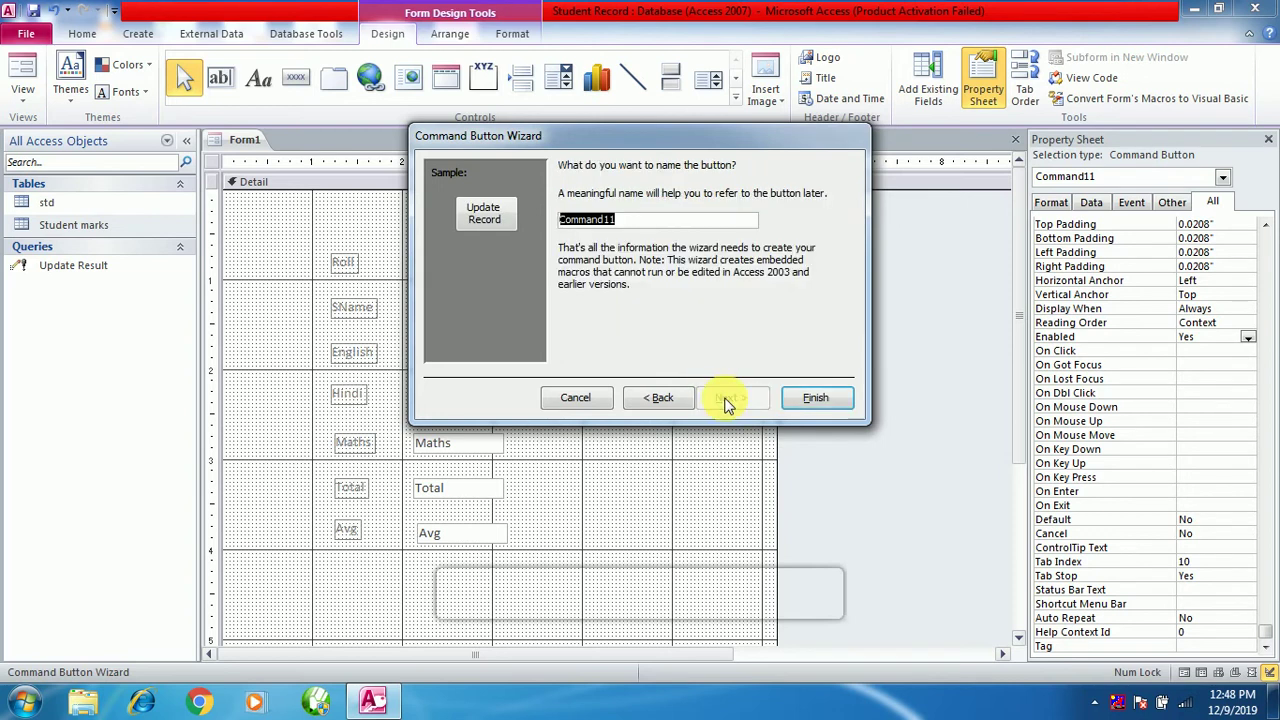
{"action": "left_click", "coordinate": [814, 398]}
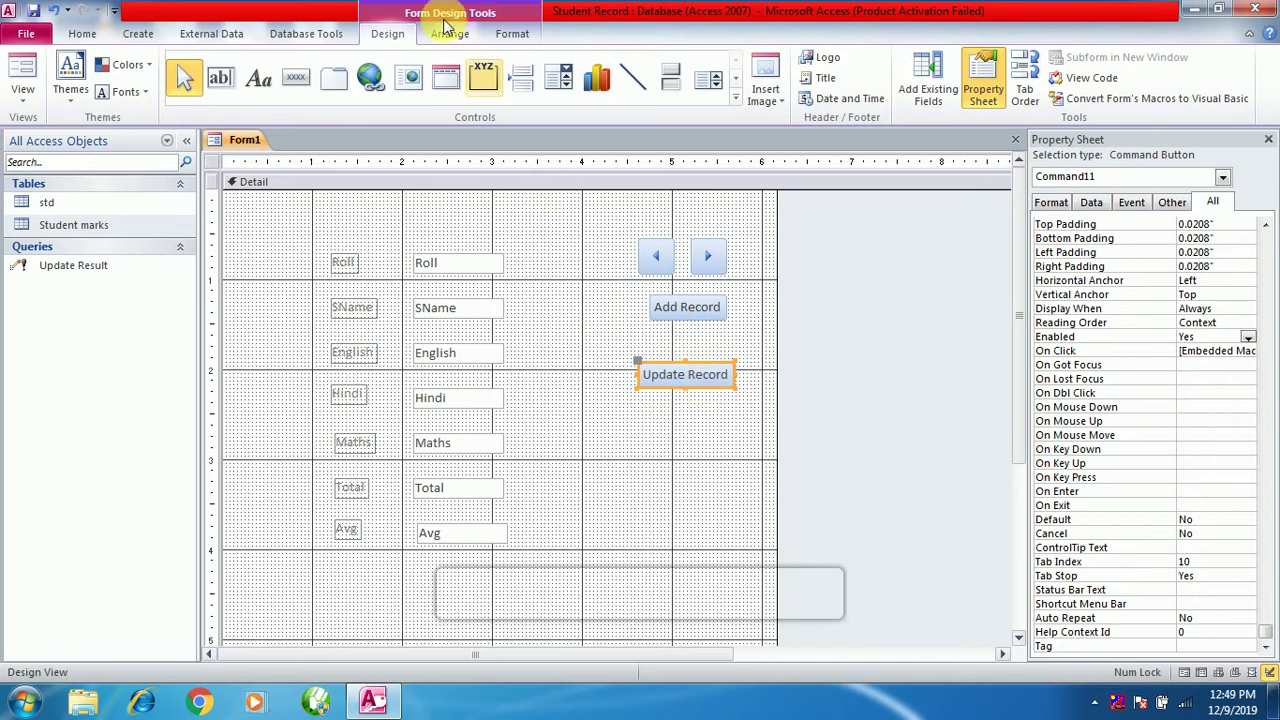
Step: Add a Refresh Form Data command button below Update Record, showing the text Refresh and keeping its default name
{"action": "left_click", "coordinate": [295, 80]}
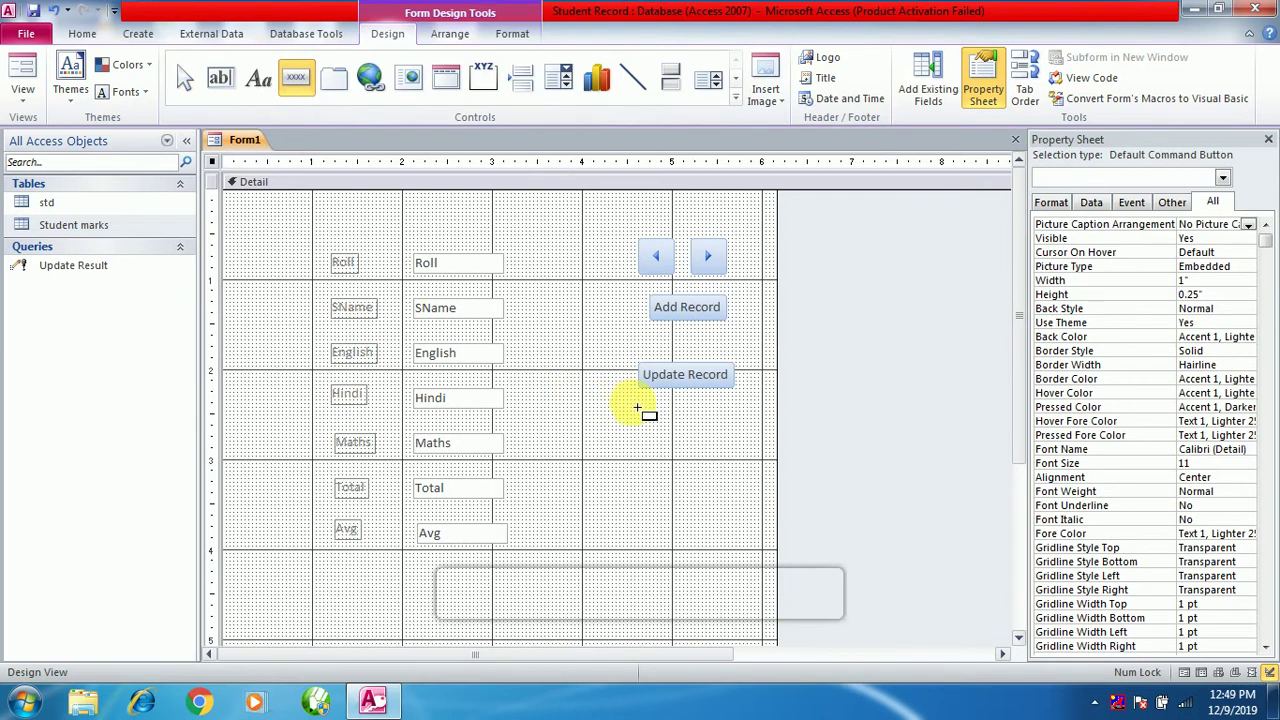
{"action": "left_click_drag", "start_coordinate": [643, 412], "coordinate": [737, 442]}
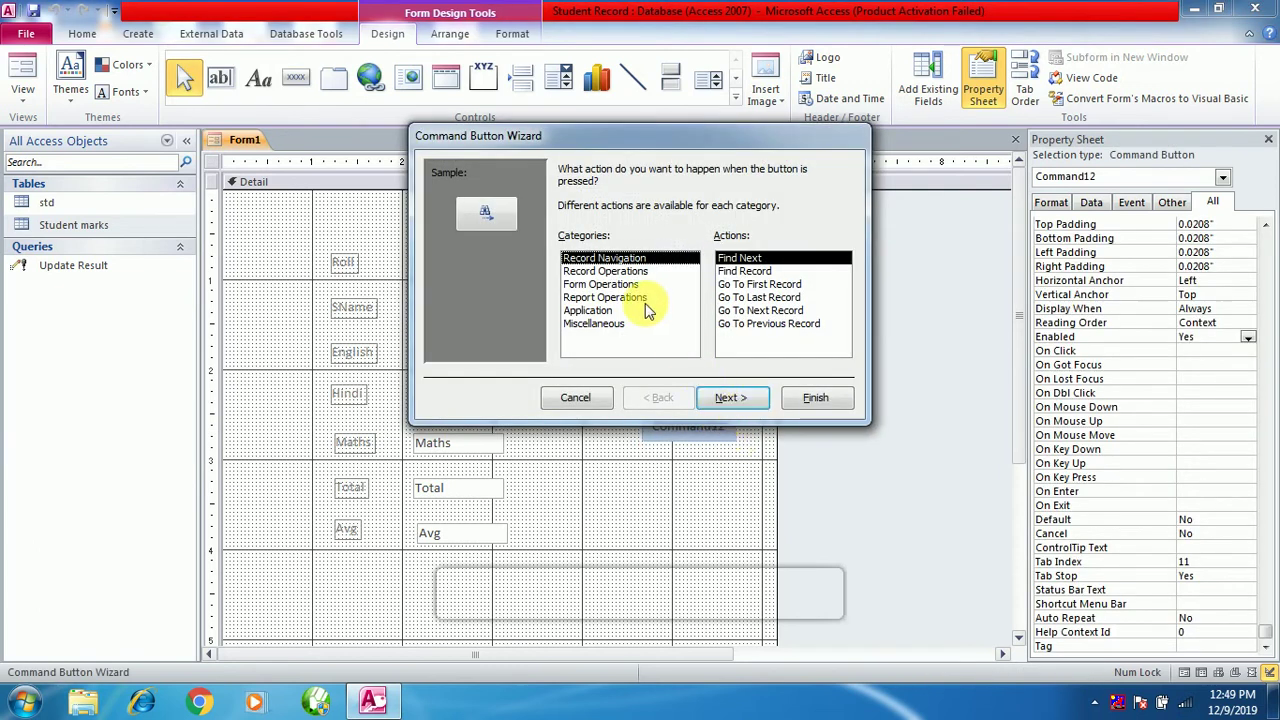
{"action": "left_click", "coordinate": [628, 272]}
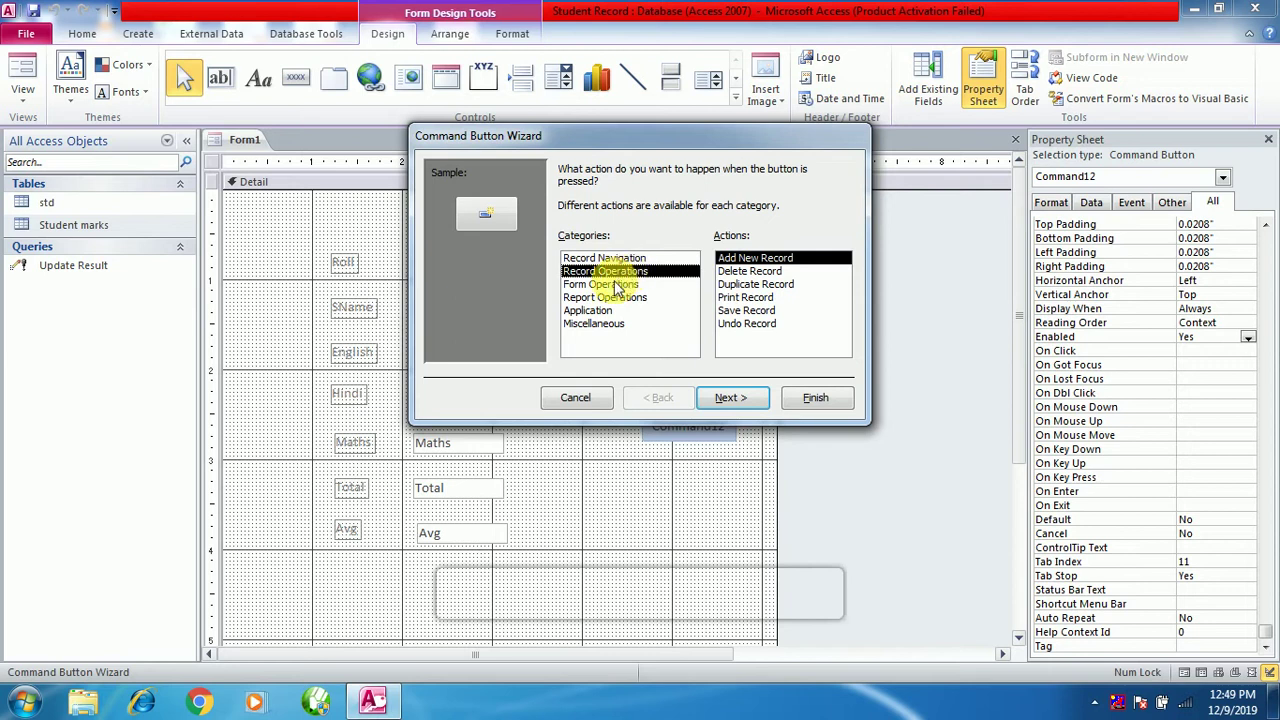
{"action": "left_click", "coordinate": [617, 286]}
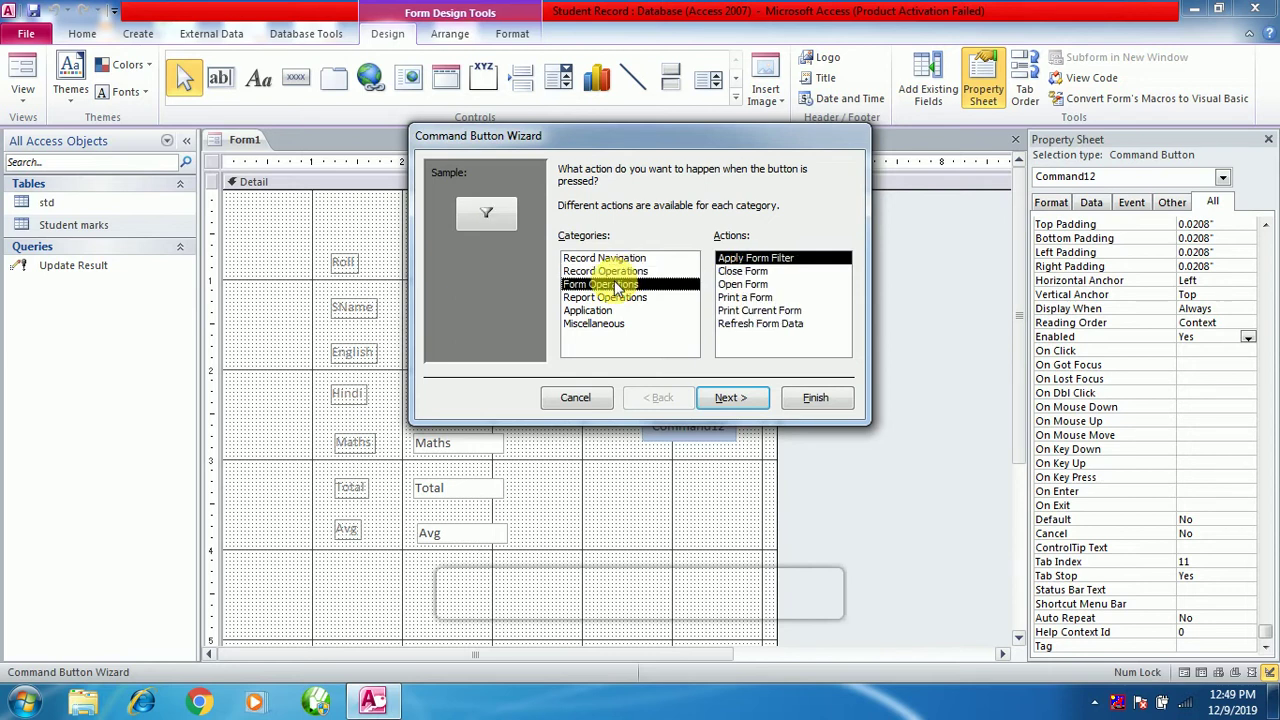
{"action": "left_click", "coordinate": [752, 324]}
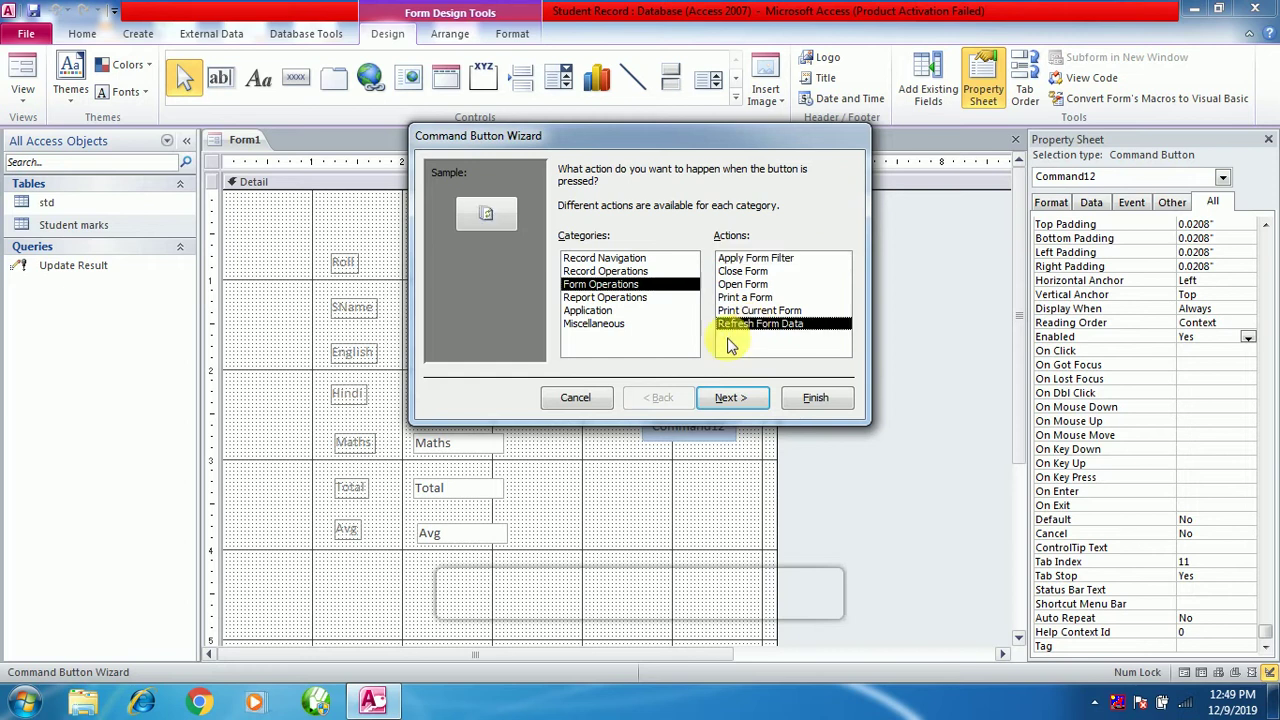
{"action": "left_click", "coordinate": [733, 398]}
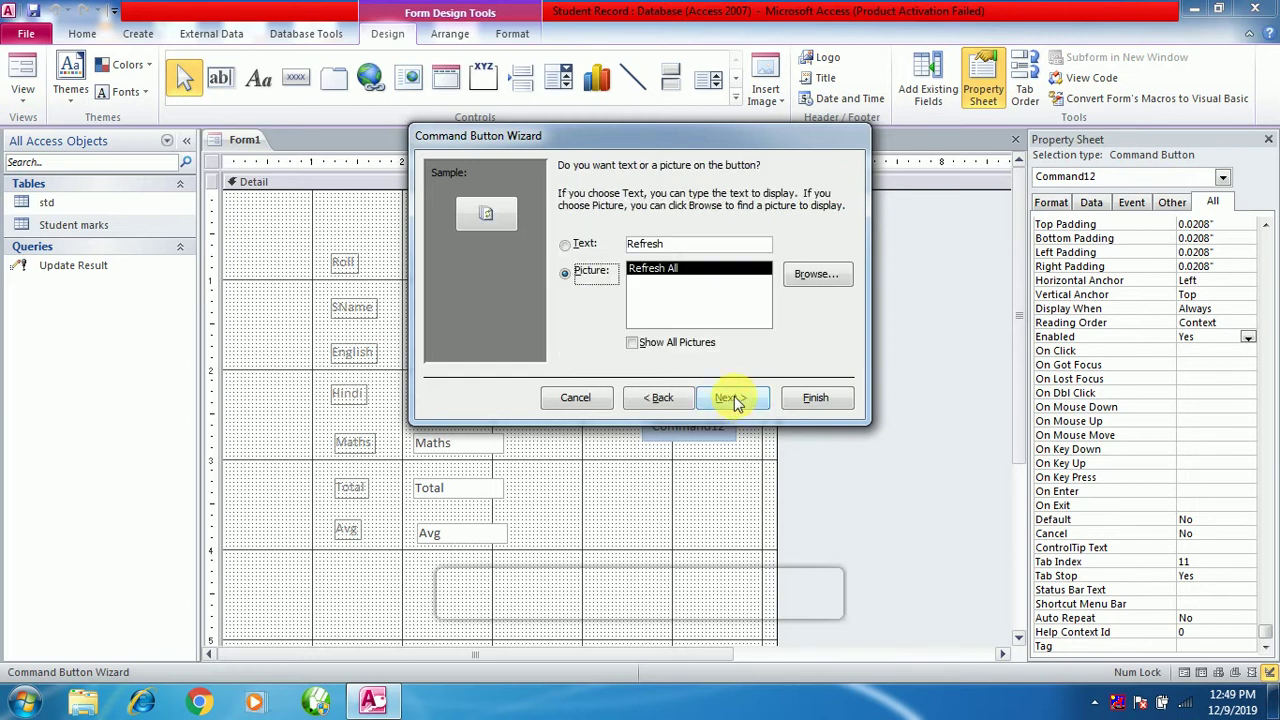
{"action": "left_click", "coordinate": [568, 244]}
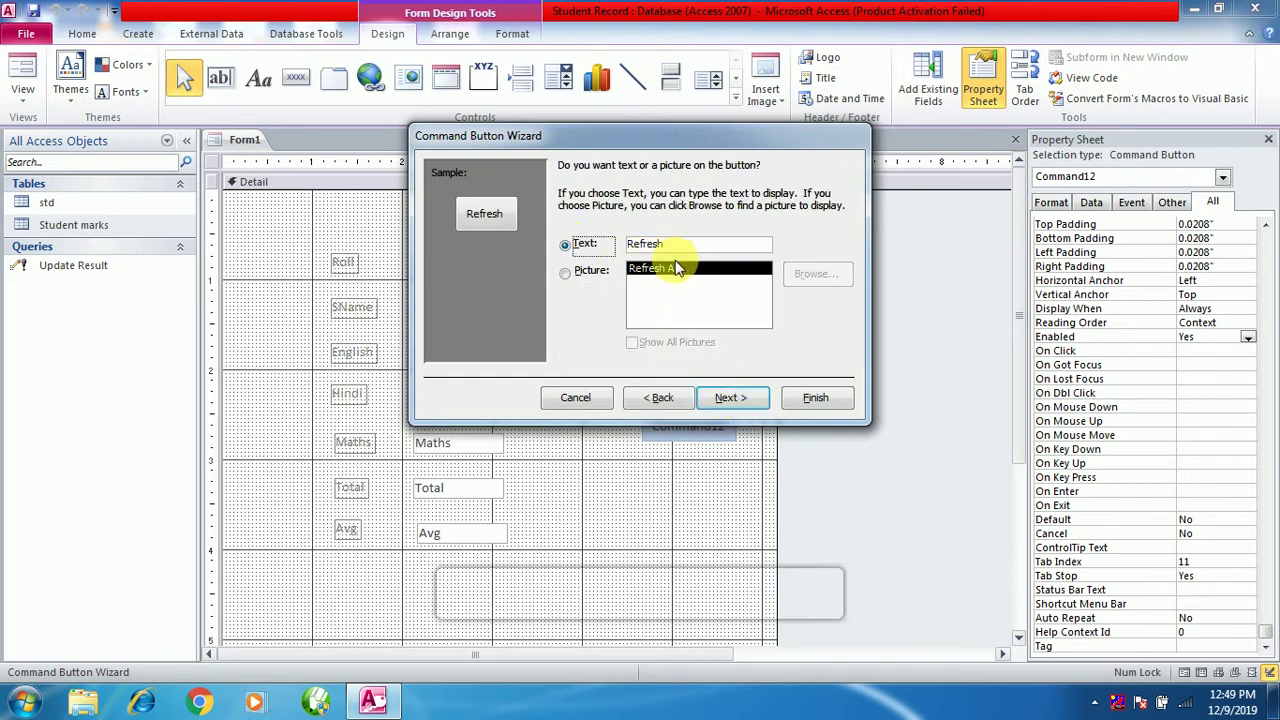
{"action": "left_click", "coordinate": [733, 398]}
{"action": "left_click", "coordinate": [810, 401]}
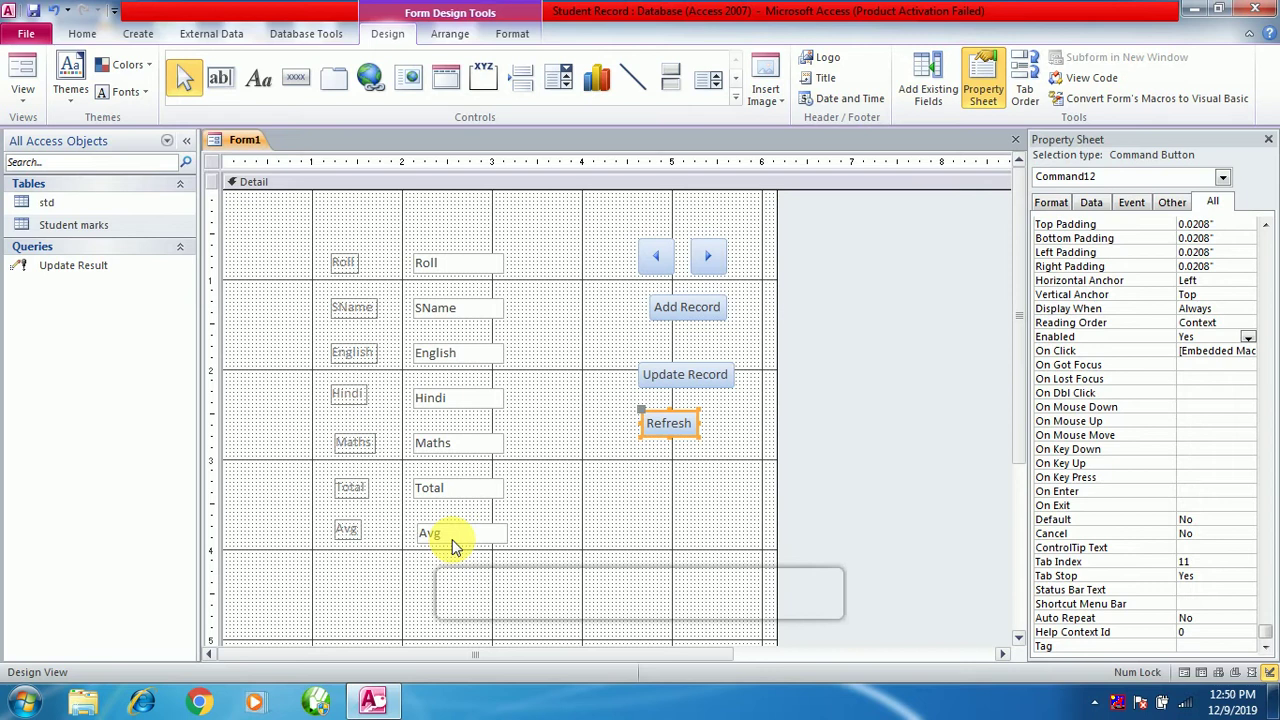
Step: Disable the Total text box by setting its Enabled property to No
{"action": "left_click", "coordinate": [463, 490]}
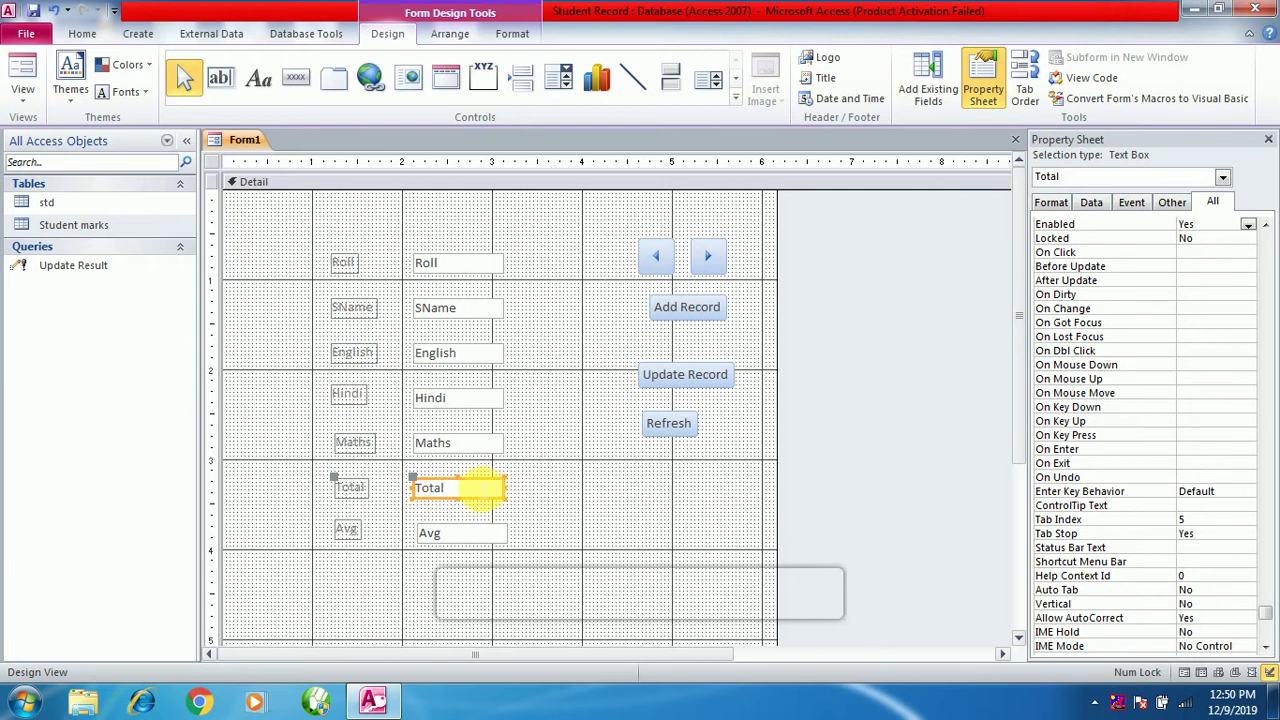
{"action": "right_click", "coordinate": [481, 490]}
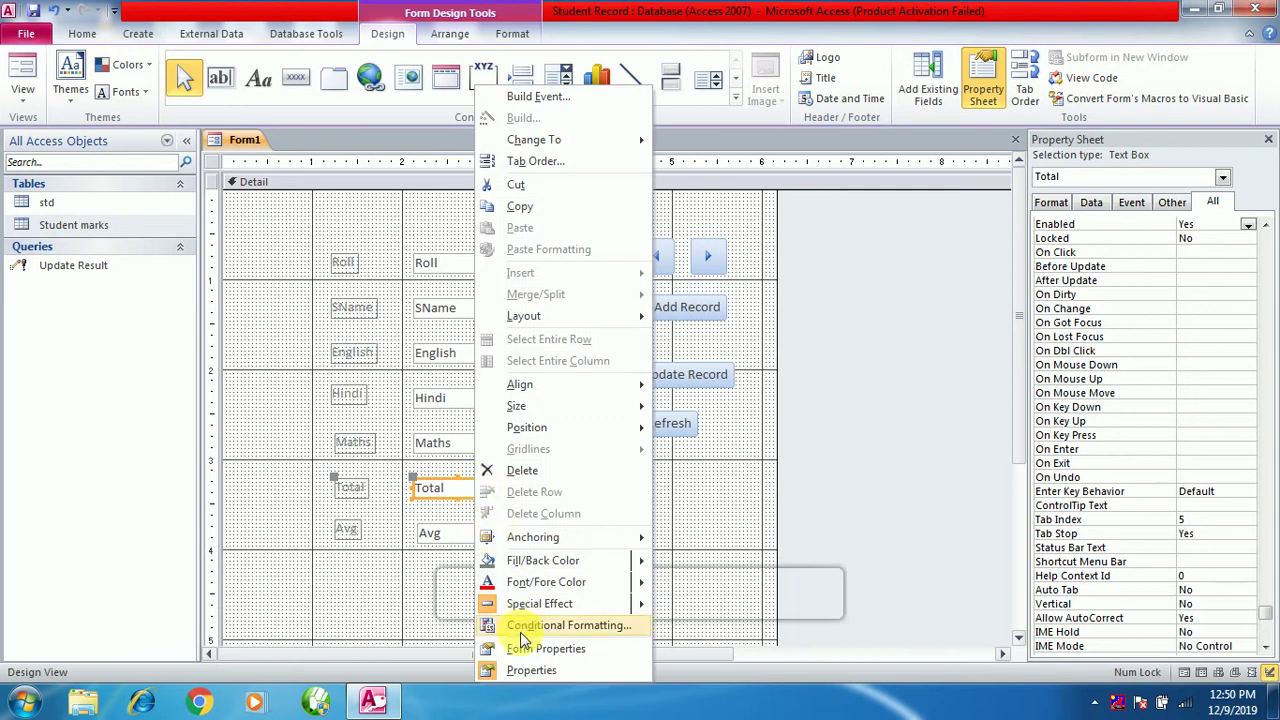
{"action": "left_click", "coordinate": [530, 672]}
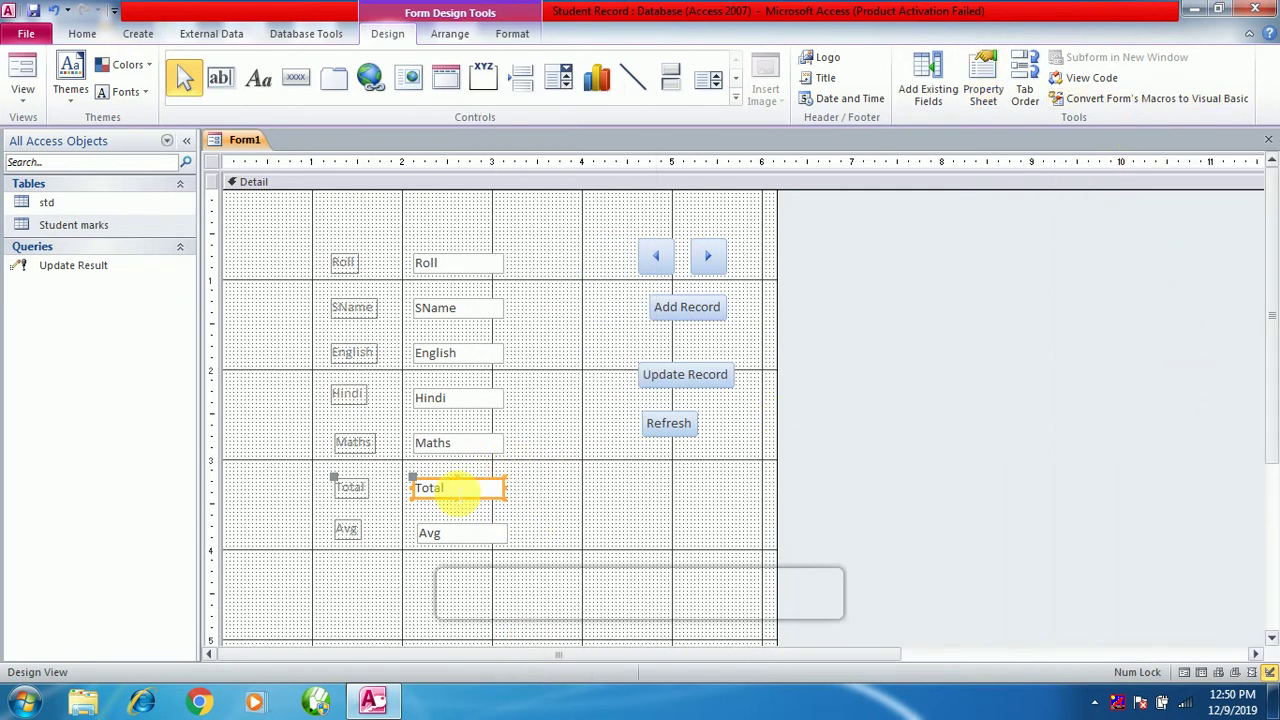
{"action": "right_click", "coordinate": [458, 488]}
{"action": "left_click", "coordinate": [492, 675]}
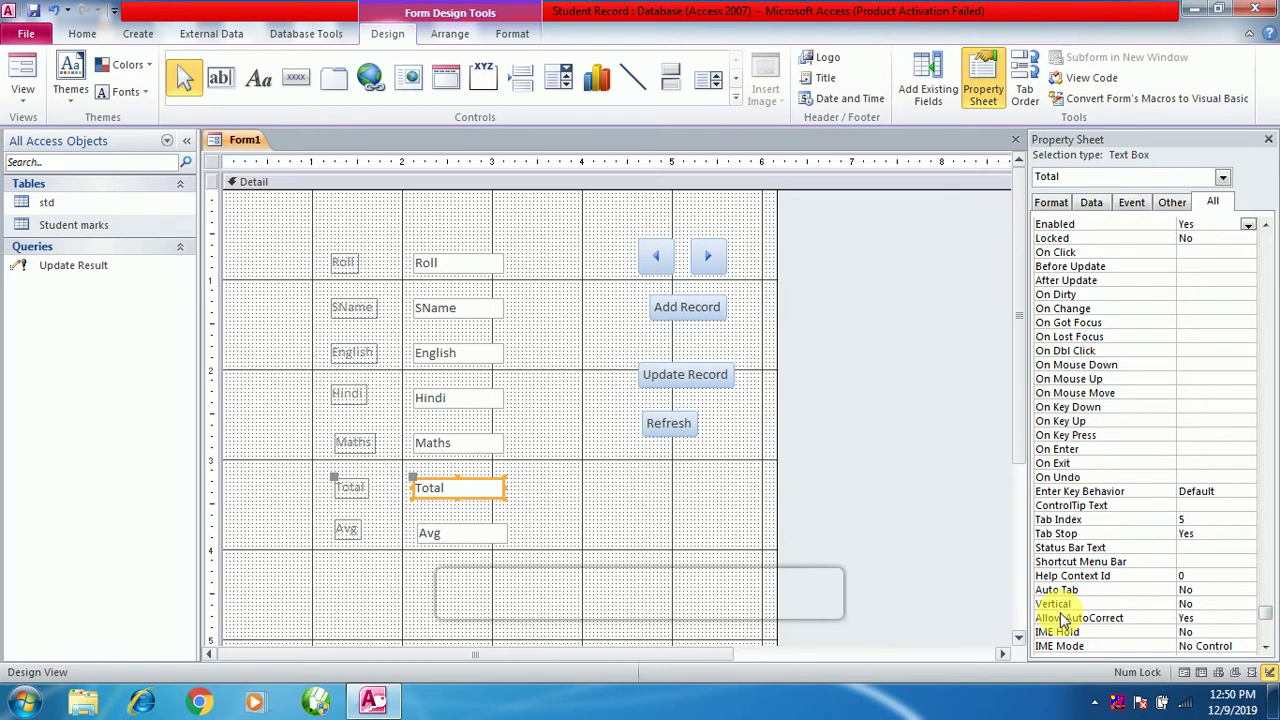
{"action": "left_click_drag", "start_coordinate": [1266, 607], "coordinate": [1270, 642]}
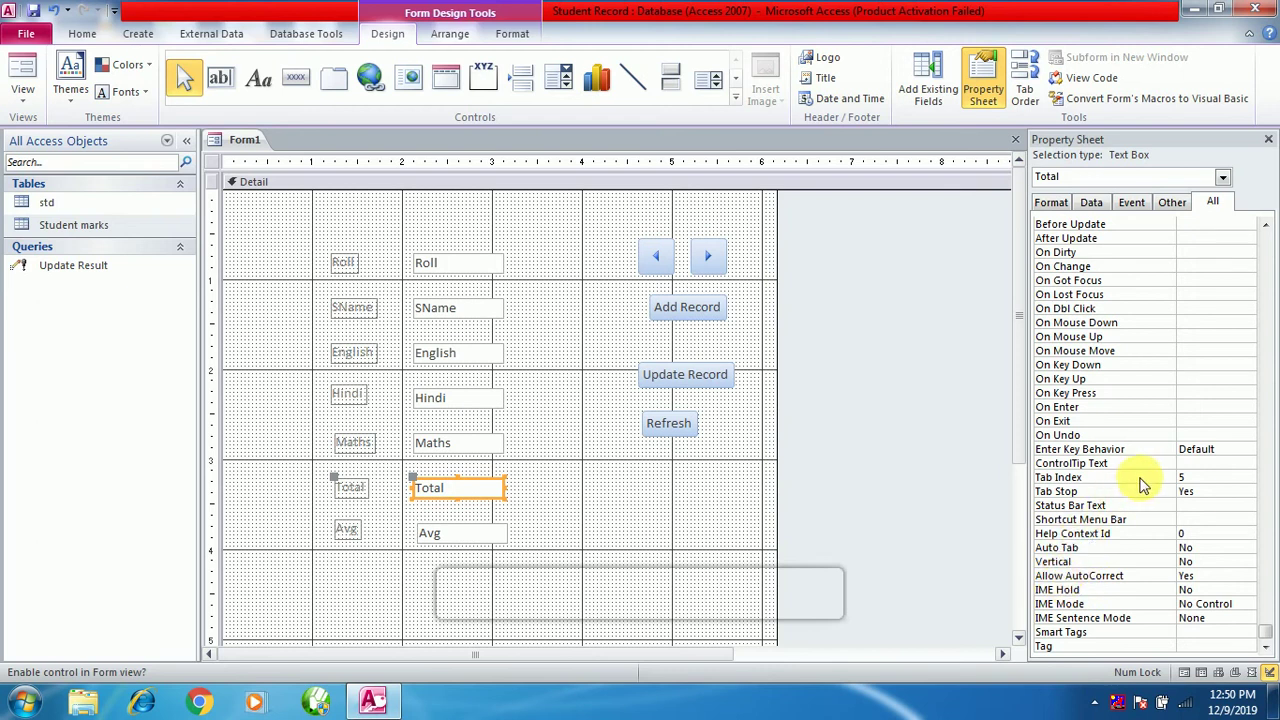
{"action": "left_click", "coordinate": [1266, 226]}
{"action": "left_click", "coordinate": [1266, 226]}
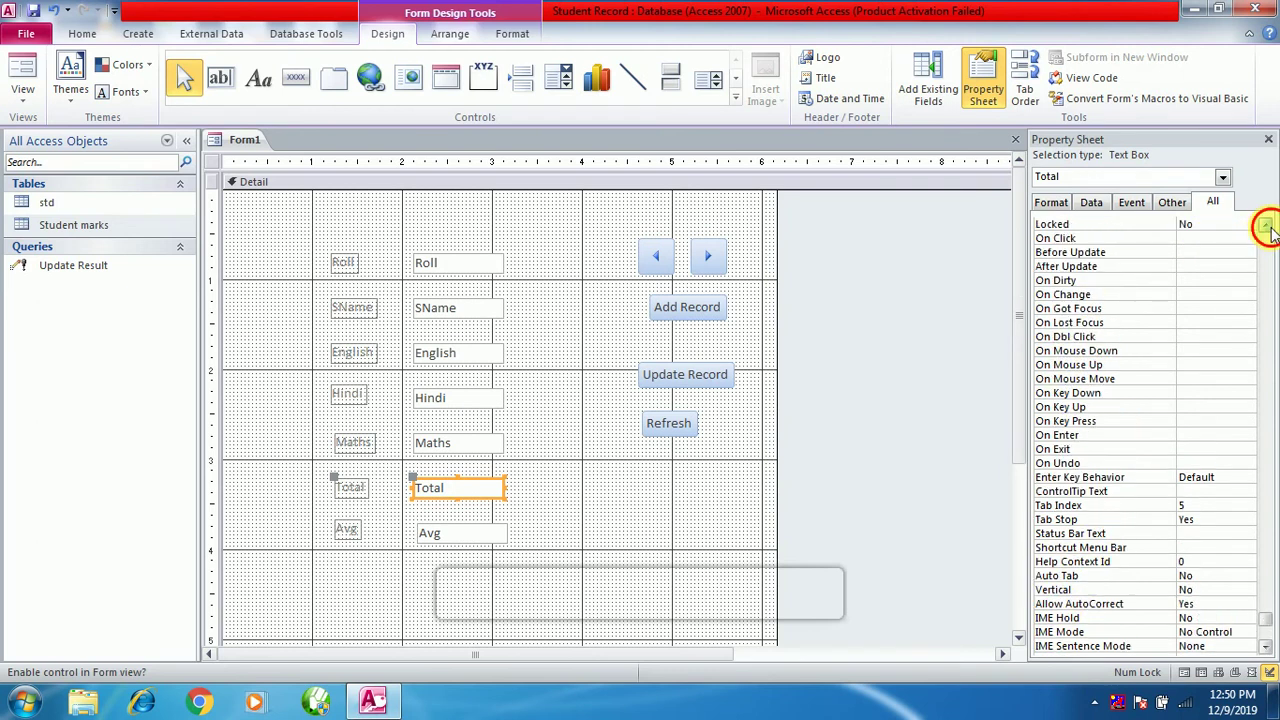
{"action": "left_click", "coordinate": [1266, 226]}
{"action": "left_click", "coordinate": [1266, 226]}
{"action": "left_click", "coordinate": [1190, 238]}
{"action": "left_click", "coordinate": [1056, 244]}
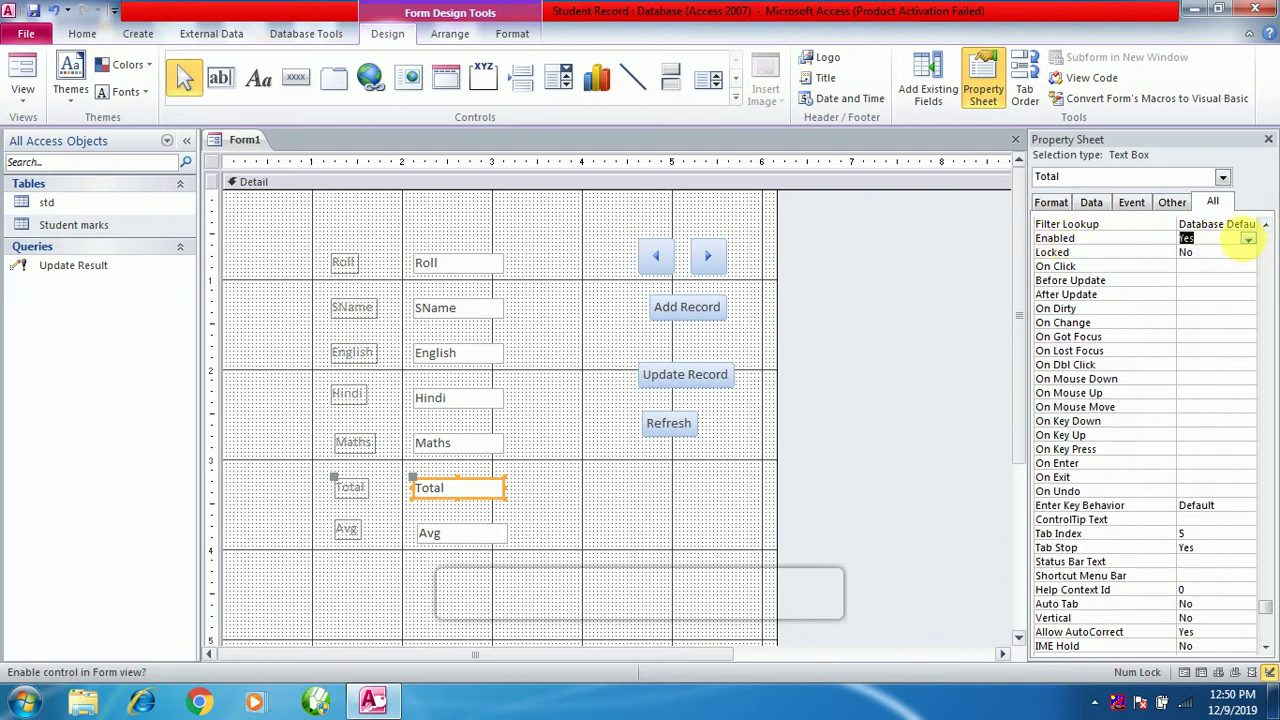
{"action": "left_click", "coordinate": [1249, 243]}
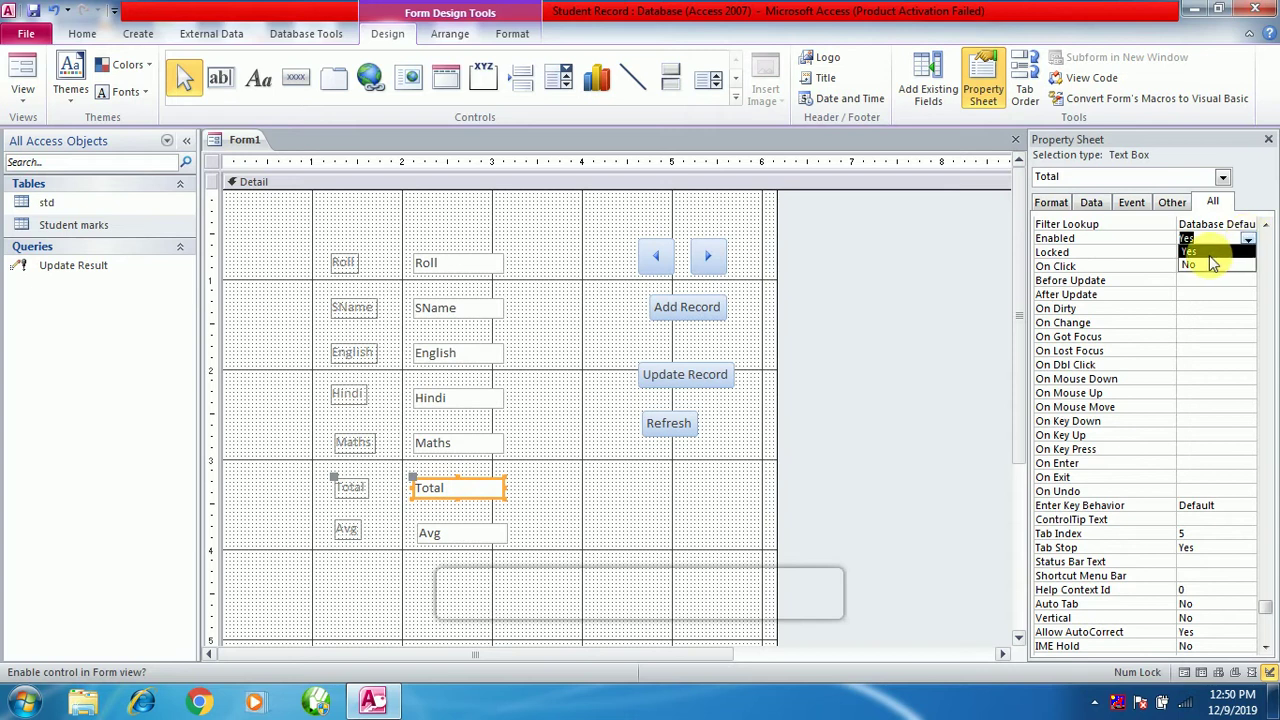
{"action": "left_click", "coordinate": [1212, 266]}
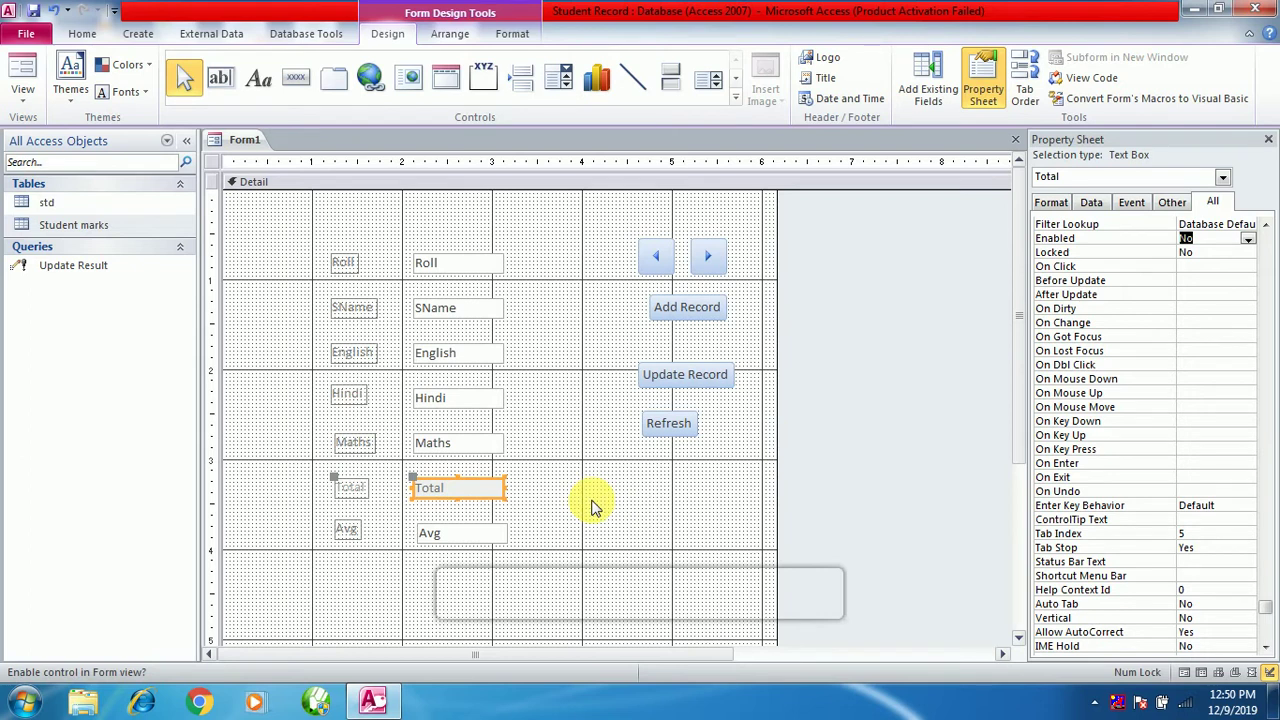
Step: Disable the Avg text box by setting its Enabled property to No
{"action": "left_click", "coordinate": [478, 536]}
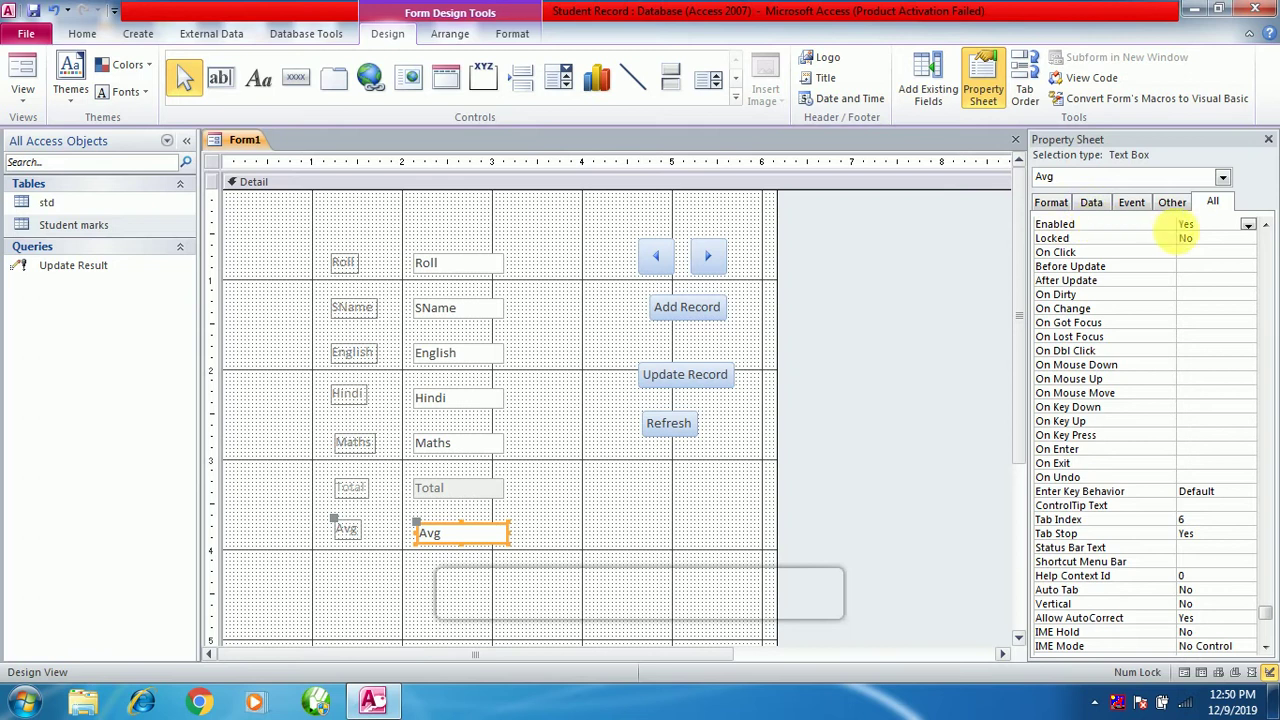
{"action": "left_click", "coordinate": [1195, 225]}
{"action": "left_click", "coordinate": [1248, 224]}
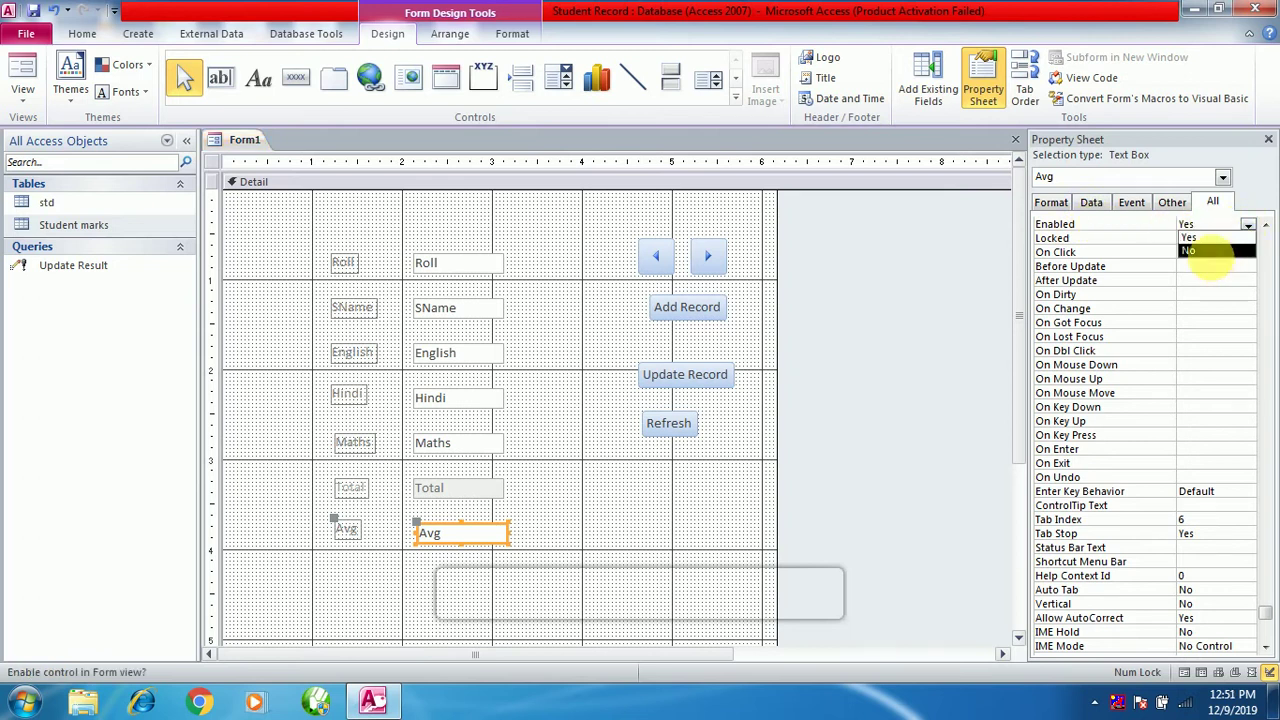
{"action": "left_click", "coordinate": [1205, 252]}
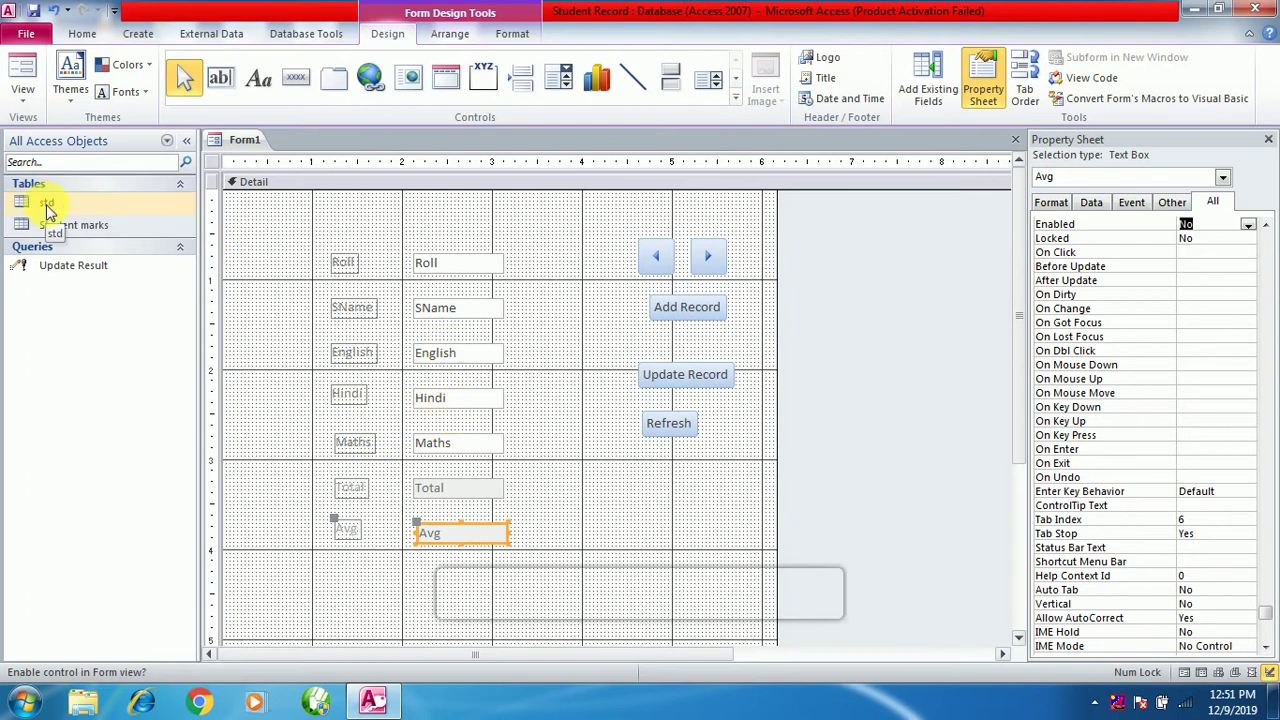
{"action": "left_click", "coordinate": [21, 100]}
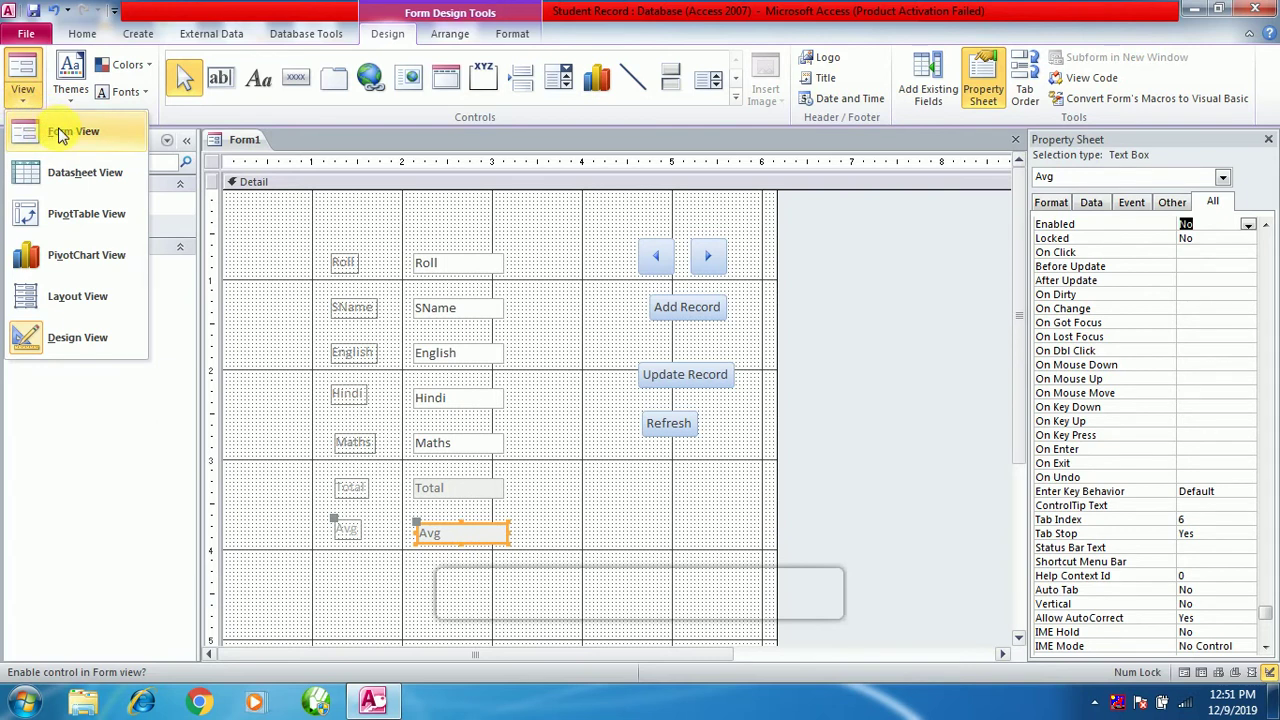
{"action": "left_click", "coordinate": [850, 352]}
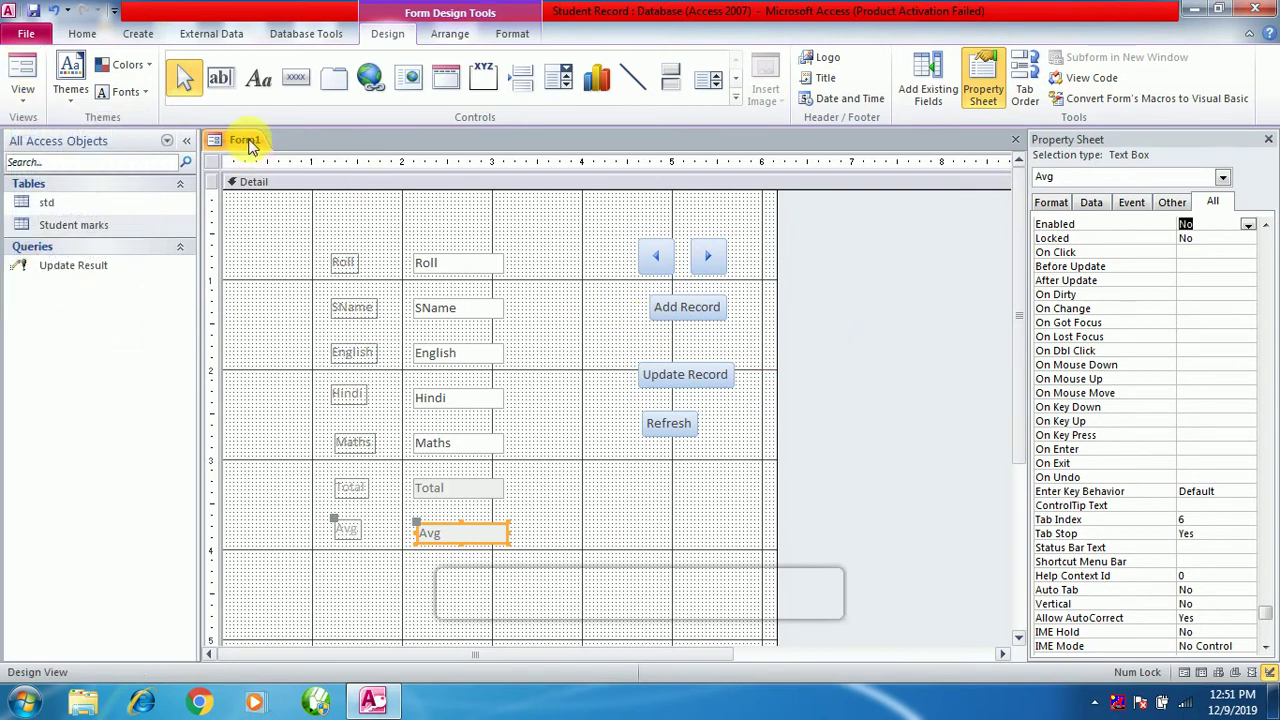
{"action": "right_click", "coordinate": [248, 144]}
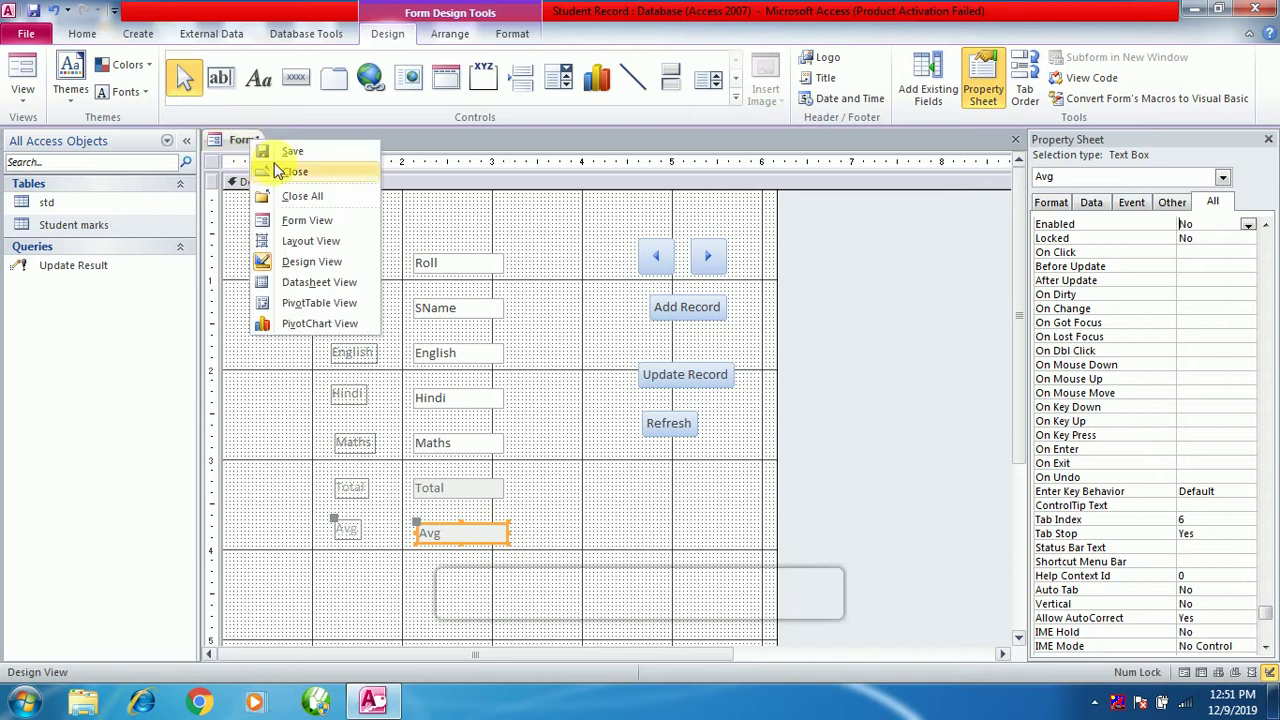
{"action": "left_click", "coordinate": [830, 291]}
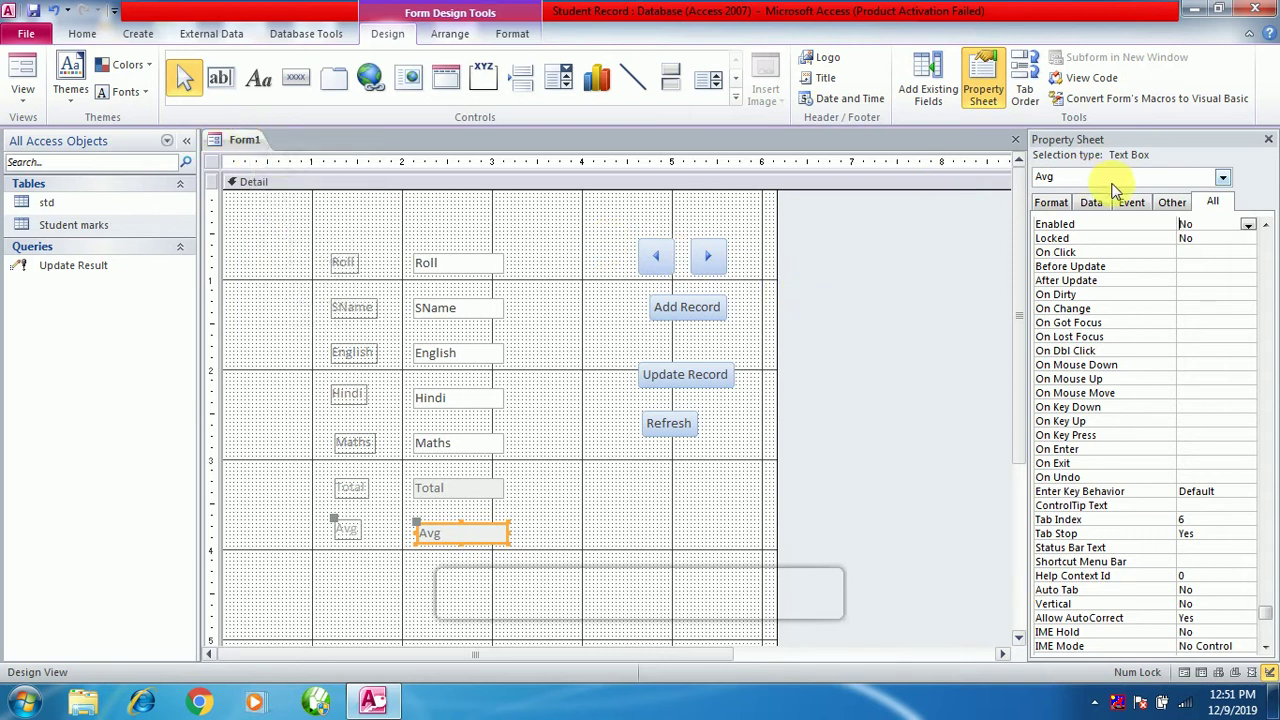
Step: Close the property sheet and the form, saving the design under the name Form1
{"action": "left_click", "coordinate": [1267, 140]}
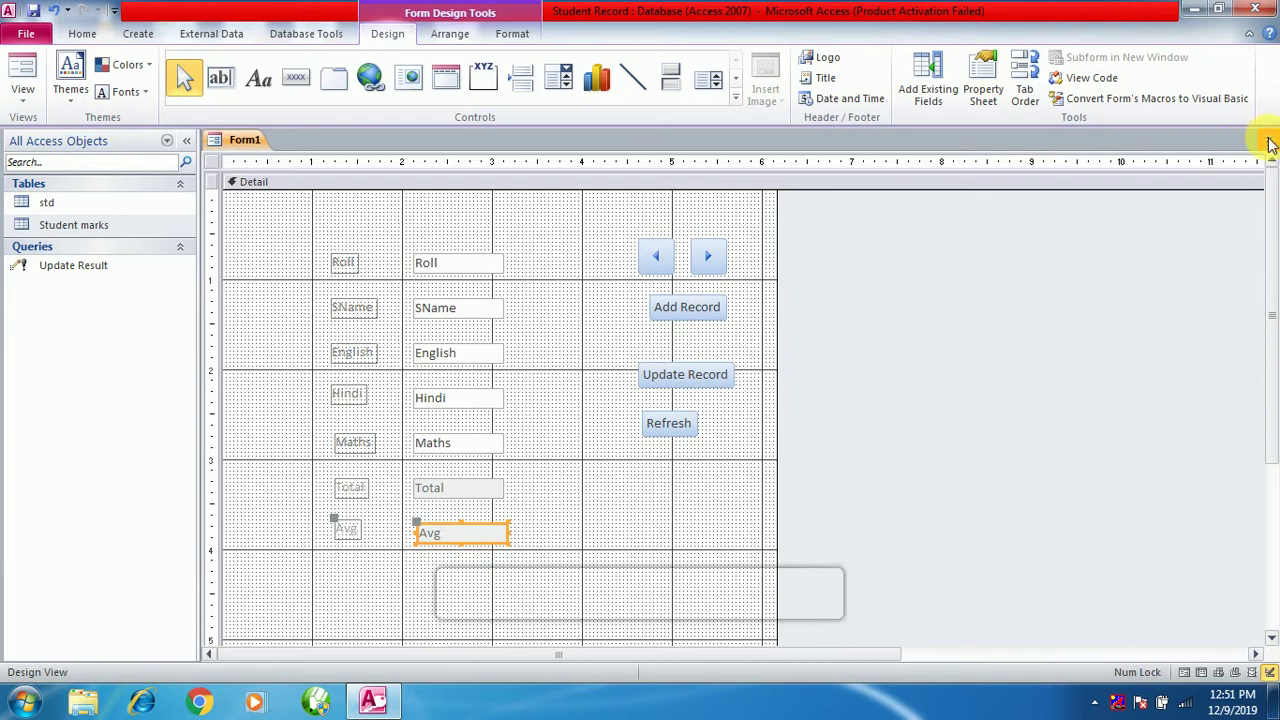
{"action": "left_click", "coordinate": [1268, 143]}
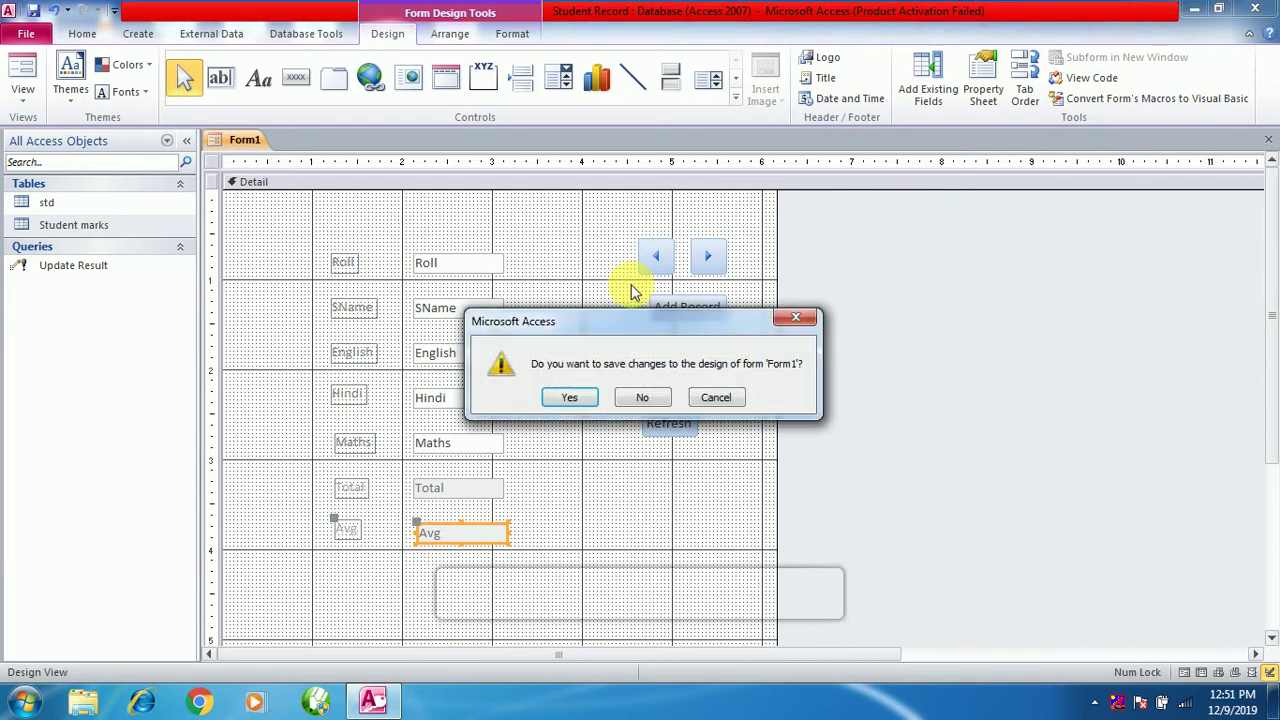
{"action": "left_click", "coordinate": [568, 400]}
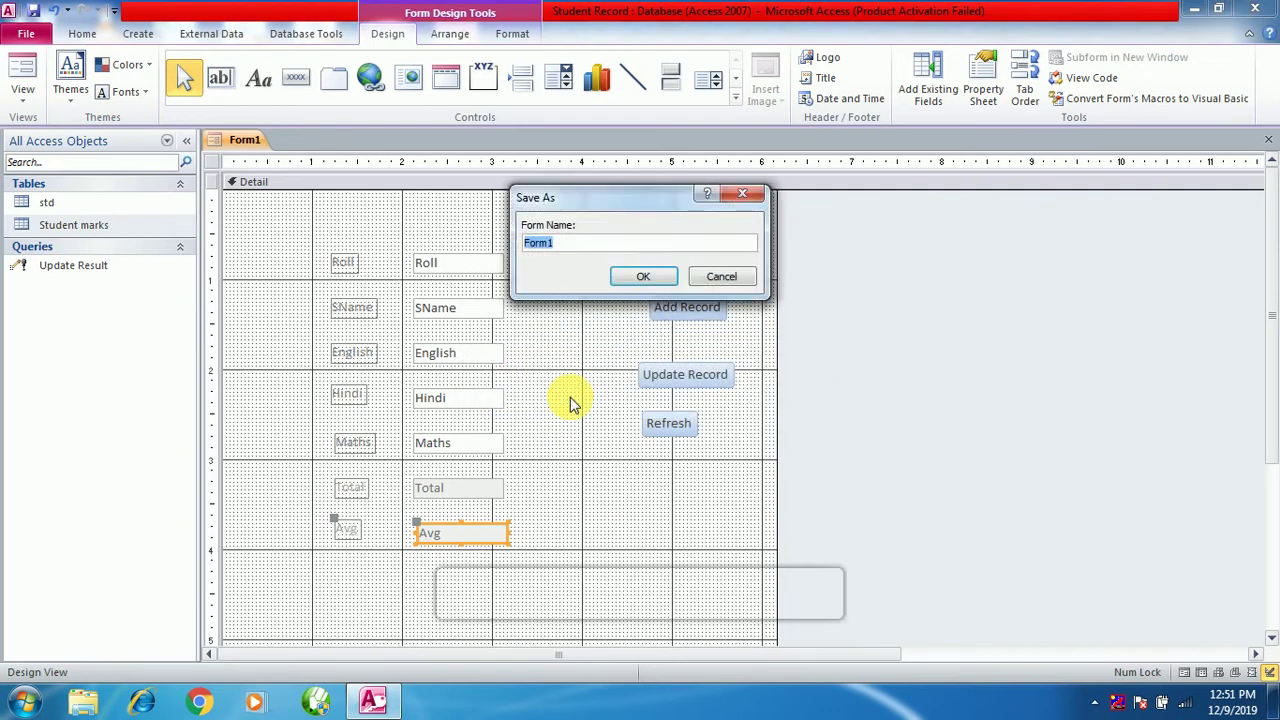
{"action": "left_click", "coordinate": [586, 248]}
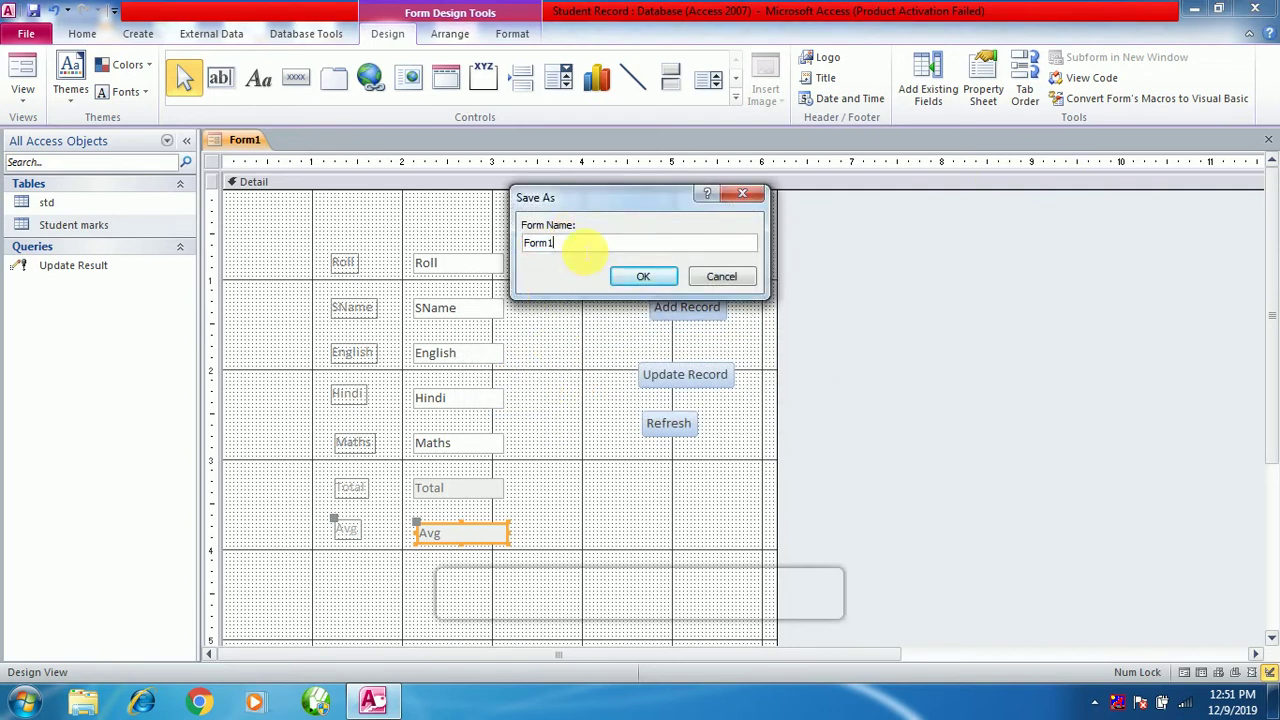
{"action": "left_click", "coordinate": [623, 279]}
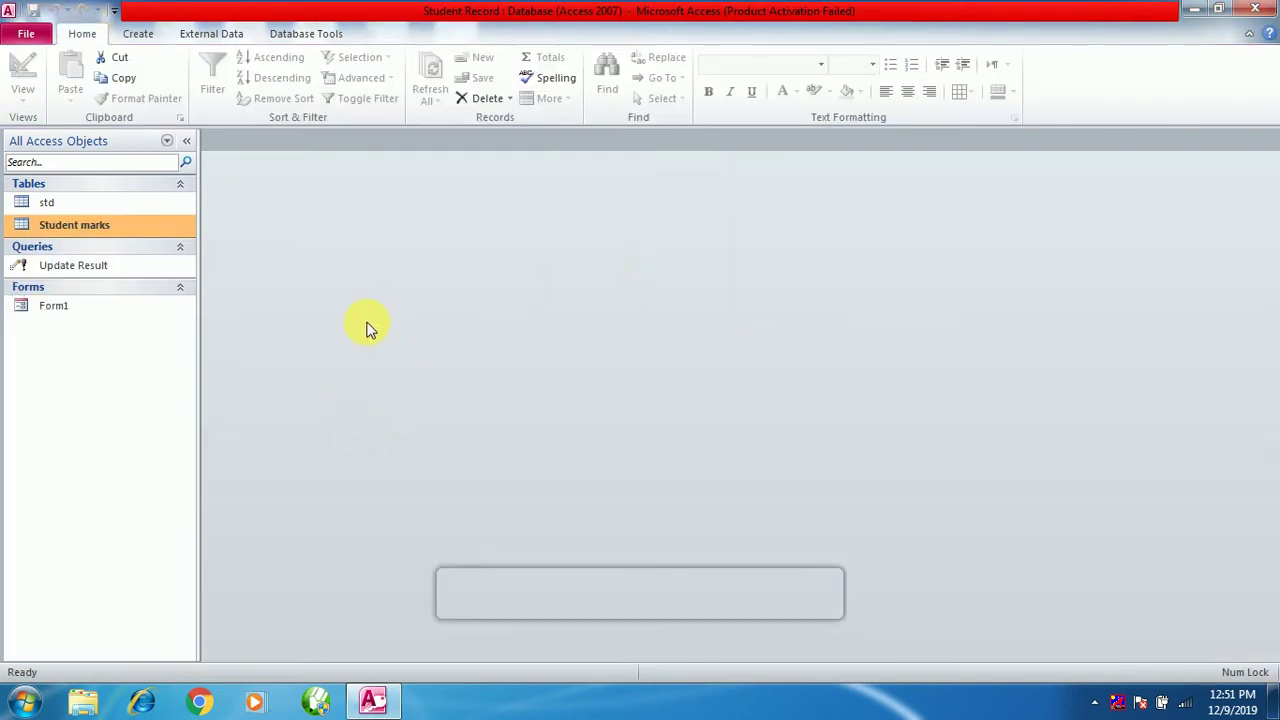
Step: Open Form1 in Form View, refresh its data, and test the record navigation forward to the blank record and one record back
{"action": "double_click", "coordinate": [55, 307]}
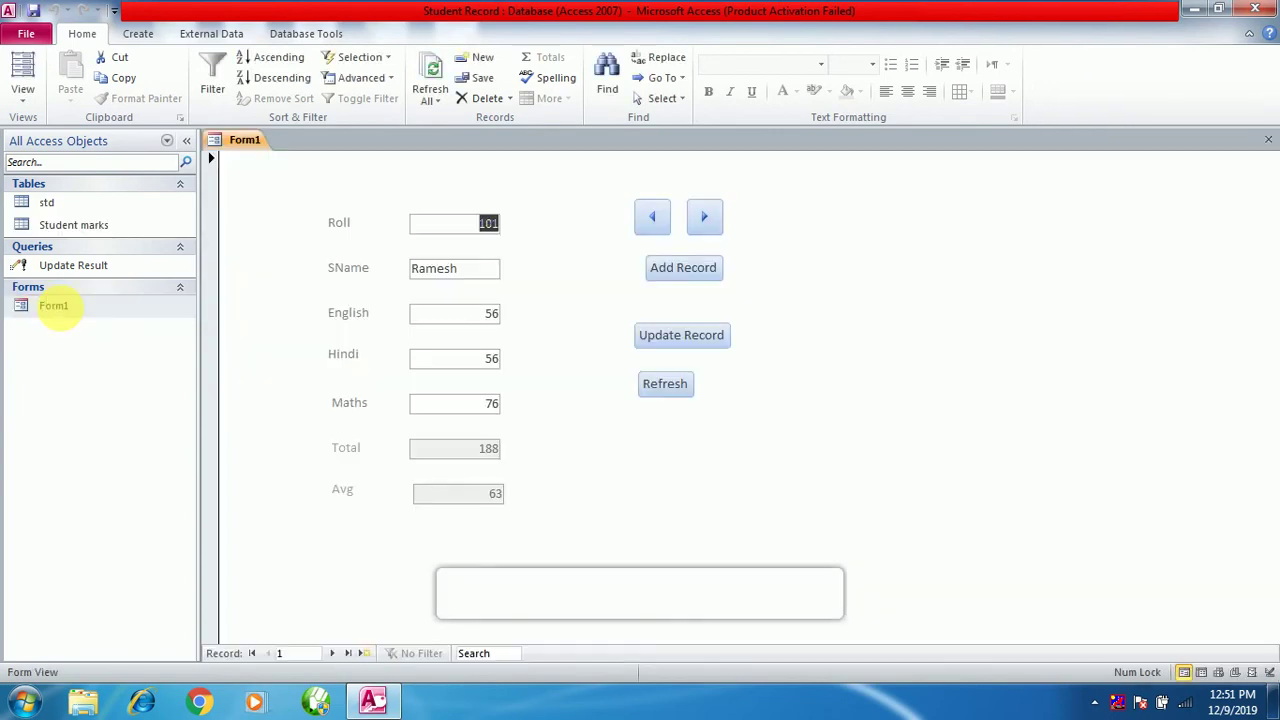
{"action": "left_click", "coordinate": [666, 383]}
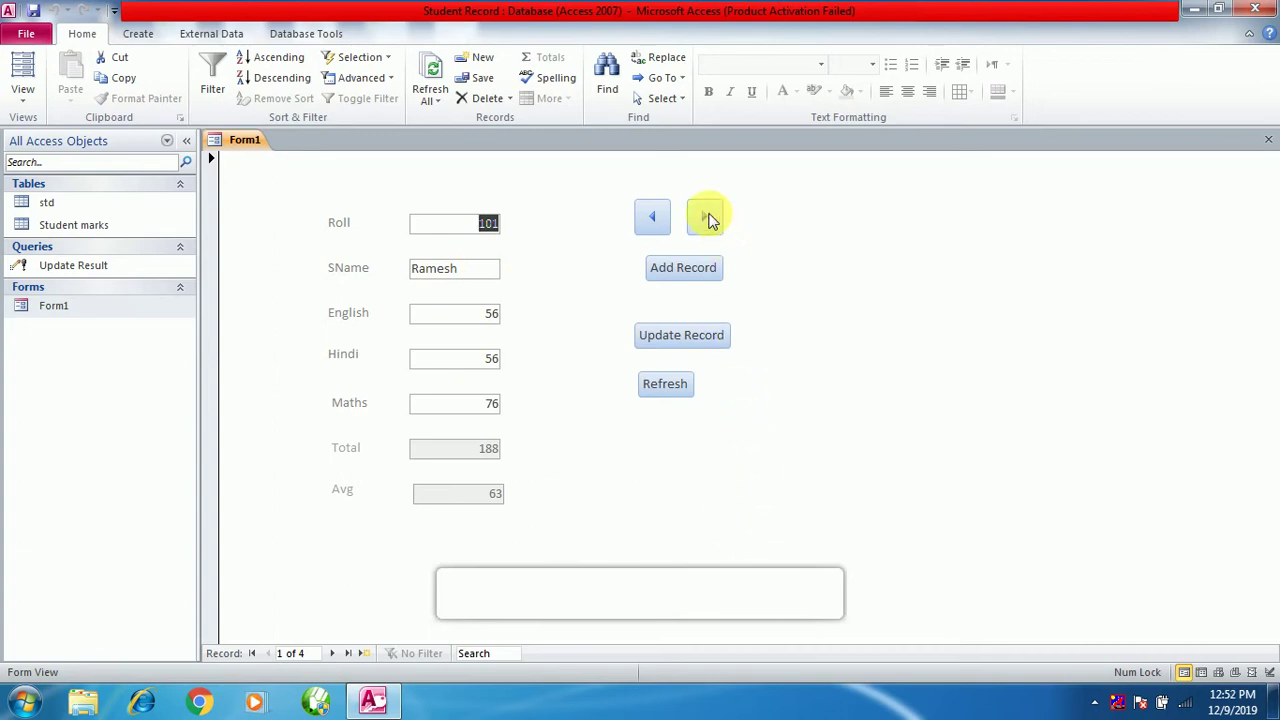
{"action": "left_click", "coordinate": [707, 218]}
{"action": "left_click", "coordinate": [707, 218]}
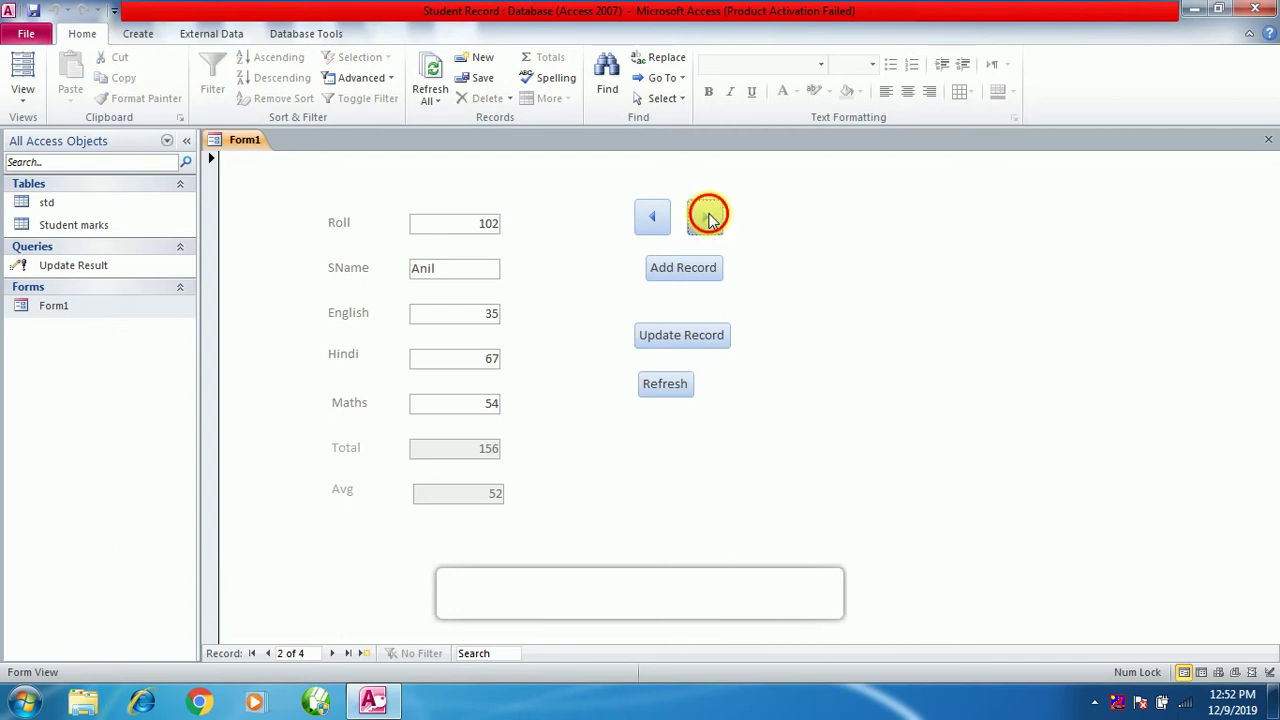
{"action": "left_click", "coordinate": [707, 218]}
{"action": "left_click", "coordinate": [707, 218]}
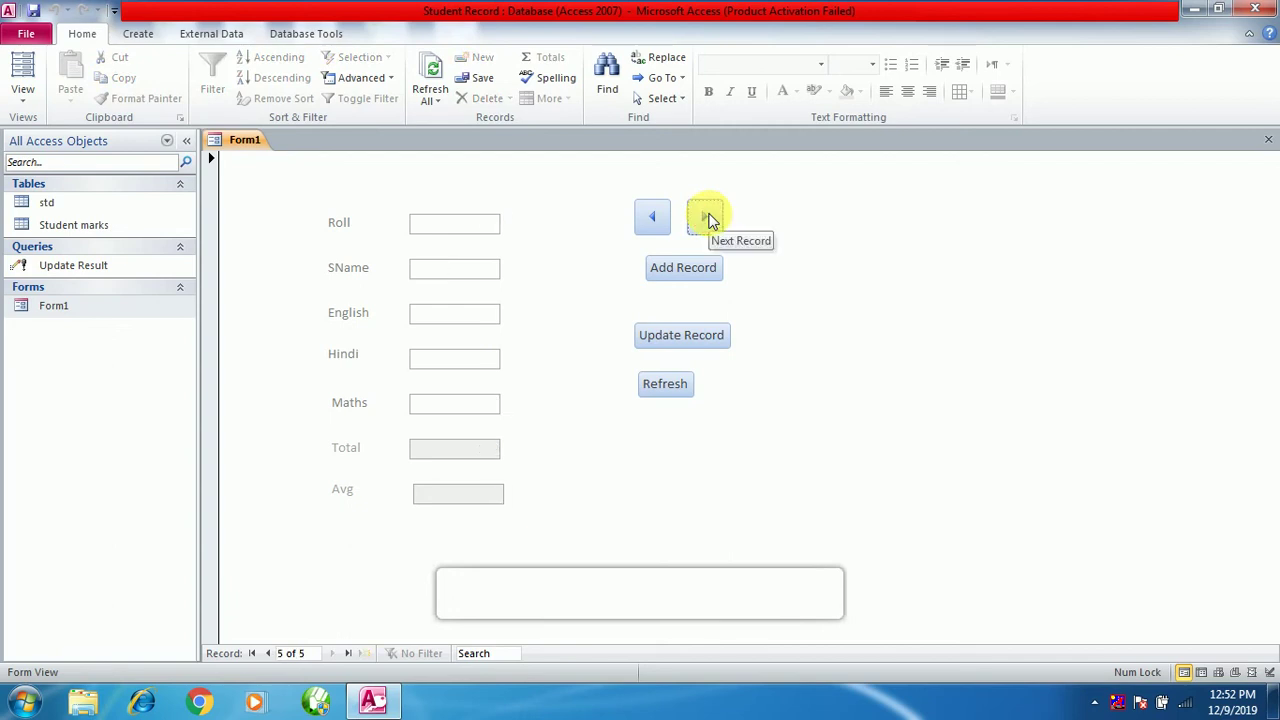
{"action": "left_click", "coordinate": [652, 220]}
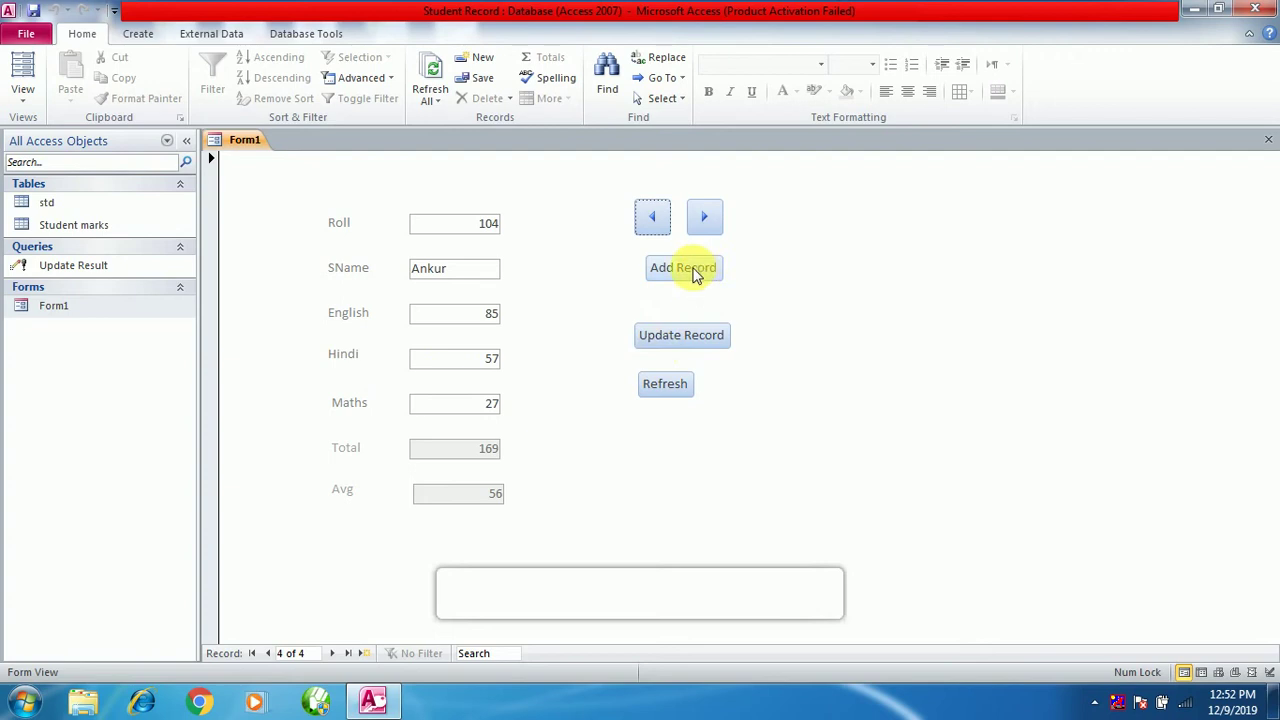
Step: Add a new record with Roll 105, the student's name, English 65, Hindi 98 and Maths 54
{"action": "left_click", "coordinate": [697, 275]}
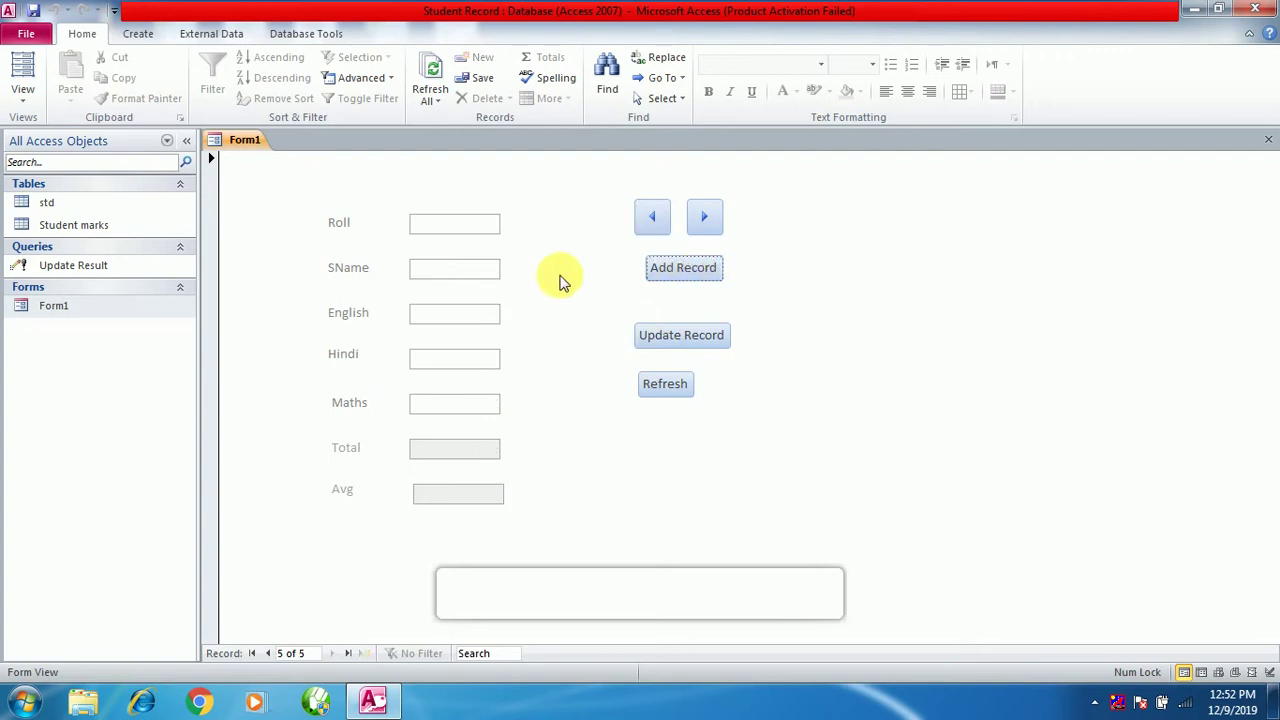
{"action": "left_click", "coordinate": [482, 226]}
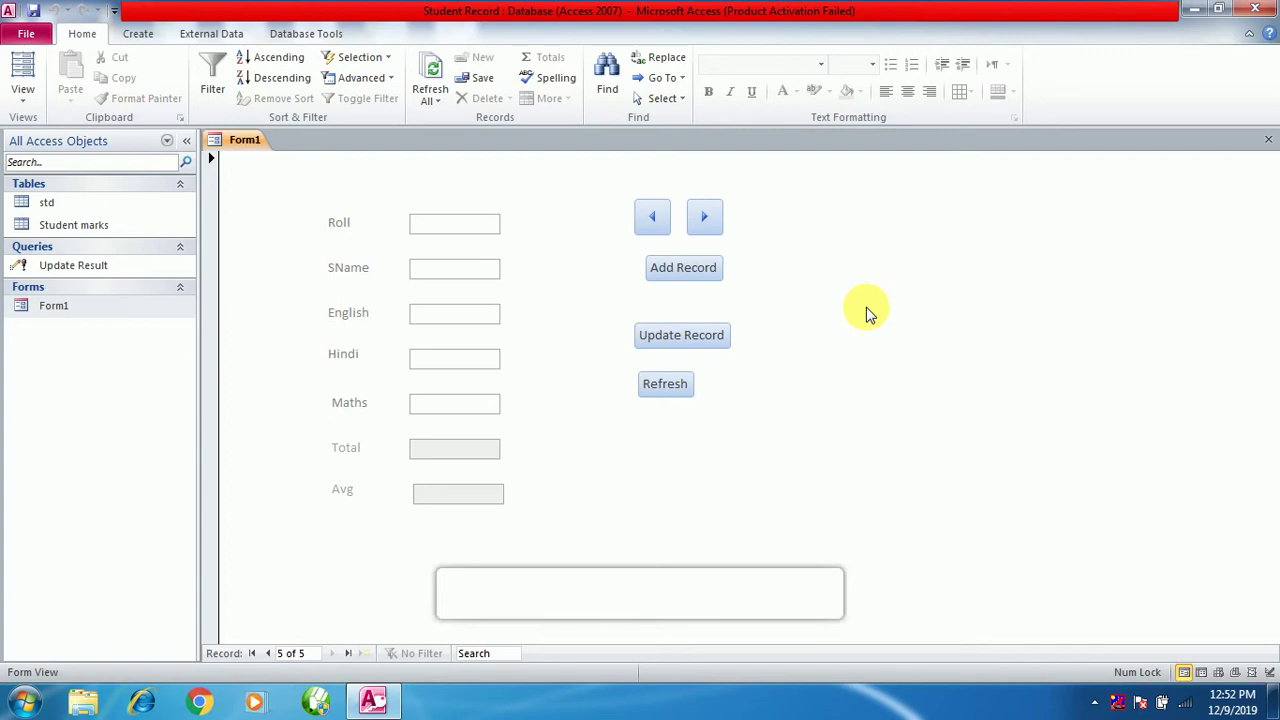
{"action": "type", "text": "105"}
{"action": "key", "text": "Tab"}
{"action": "type", "text": "Mohit"}
{"action": "type", "text": "65"}
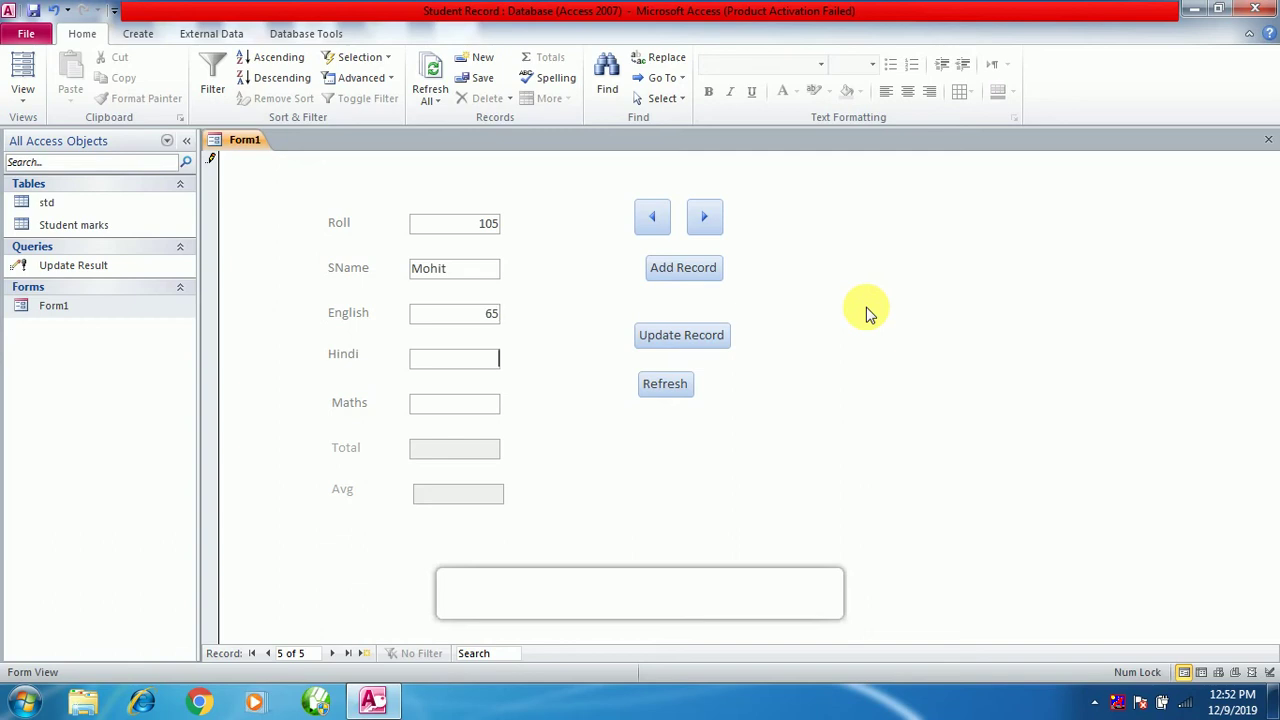
{"action": "type", "text": "98"}
{"action": "type", "text": "54"}
Step: Add another record with Roll 106, the student's name, English 67, Hindi 87 and Maths 65, and commit it by starting a new one
{"action": "left_click", "coordinate": [695, 272]}
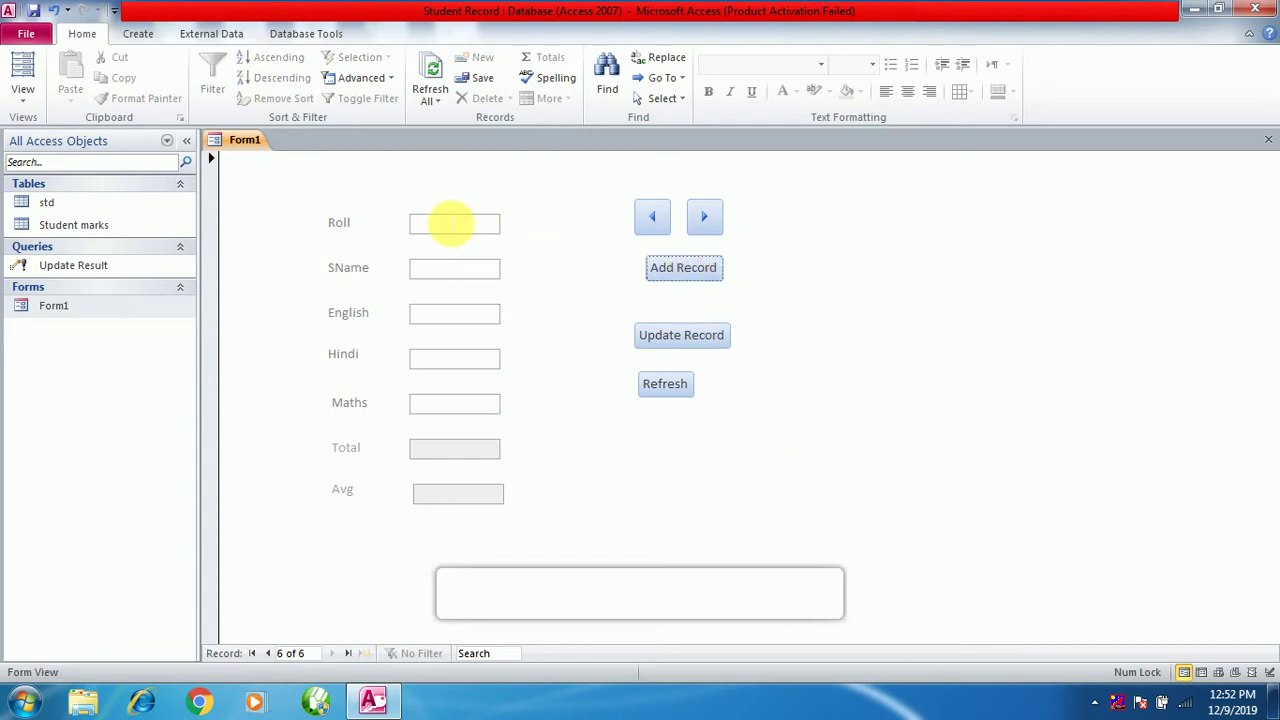
{"action": "left_click", "coordinate": [446, 226]}
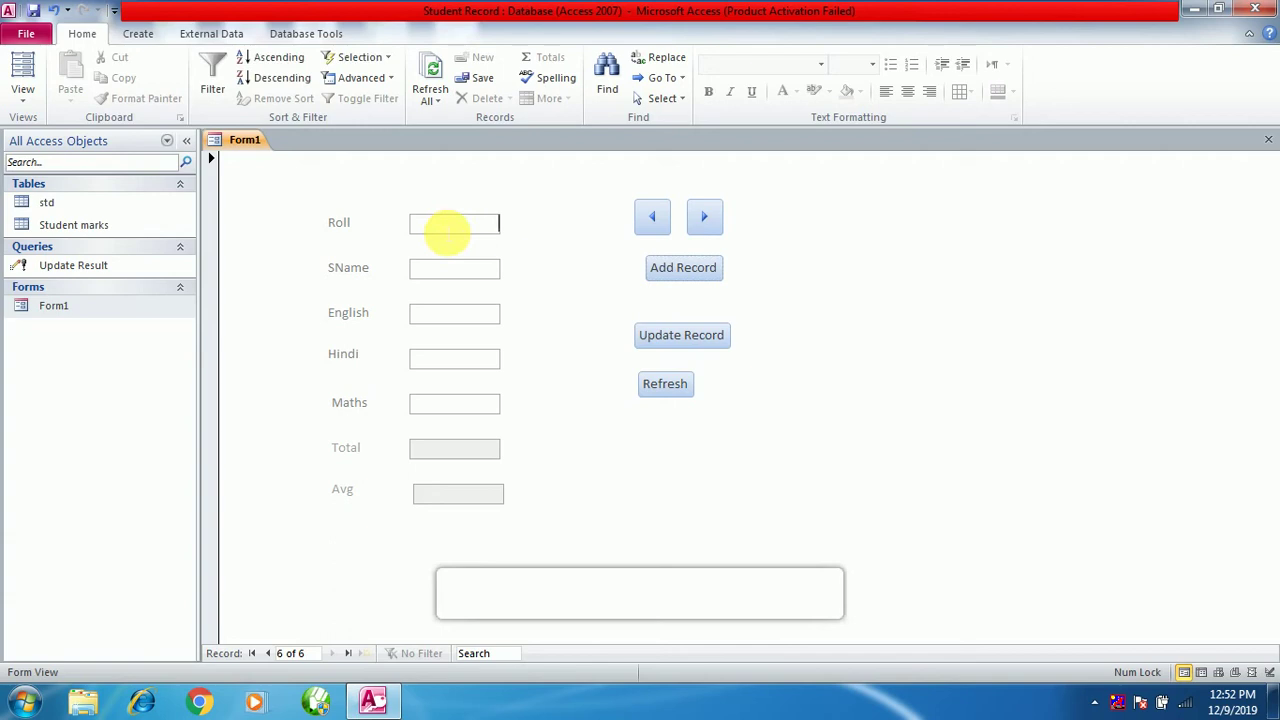
{"action": "type", "text": "106"}
{"action": "key", "text": "Tab"}
{"action": "type", "text": "Anki"}
{"action": "type", "text": "t"}
{"action": "type", "text": "67"}
{"action": "type", "text": "87"}
{"action": "key", "text": "Tab"}
{"action": "type", "text": "65"}
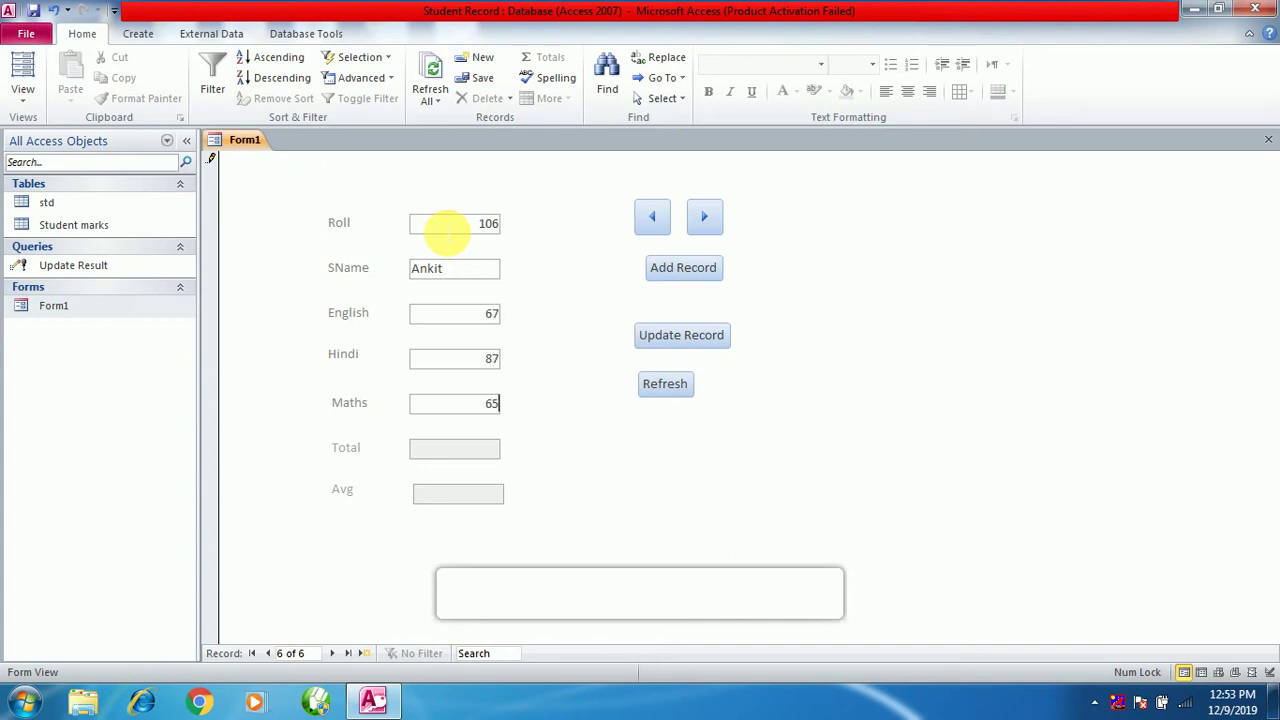
{"action": "left_click", "coordinate": [683, 270]}
Step: Go back to the Roll 104 record, then run the form's record update on all rows and refresh the form
{"action": "left_click", "coordinate": [654, 222]}
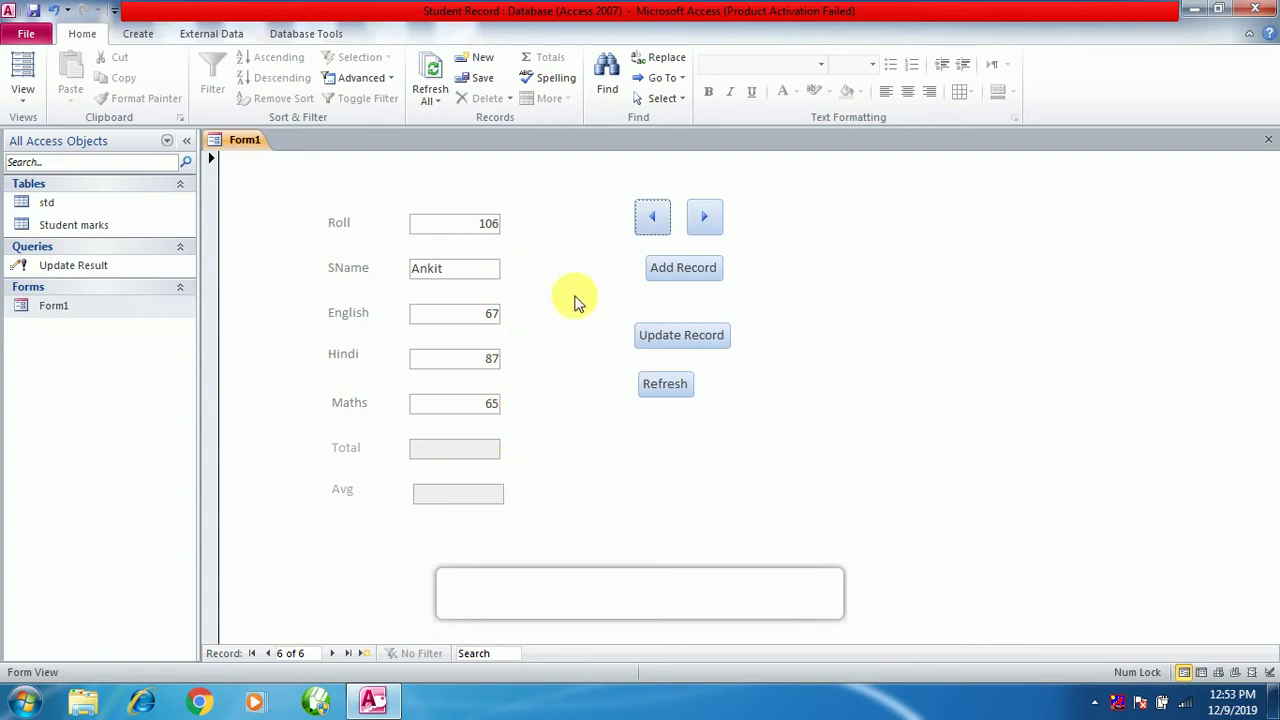
{"action": "left_click", "coordinate": [654, 222]}
{"action": "left_click", "coordinate": [654, 222]}
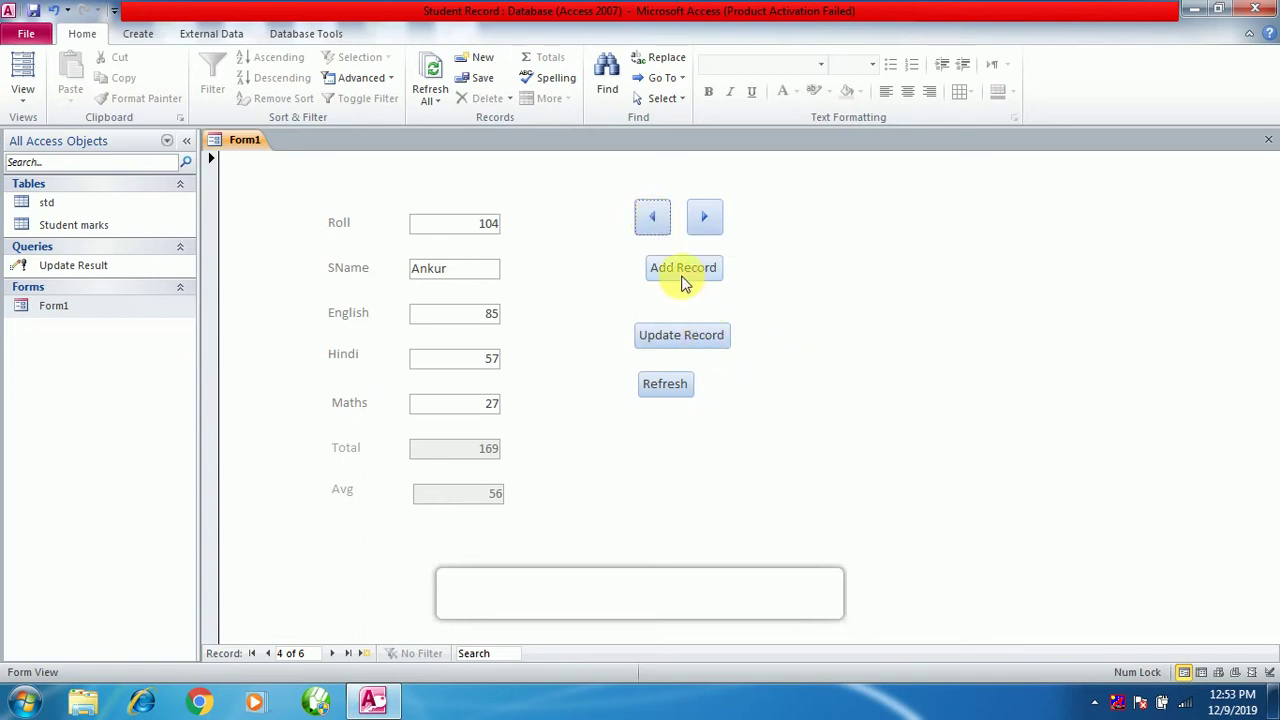
{"action": "left_click", "coordinate": [708, 341]}
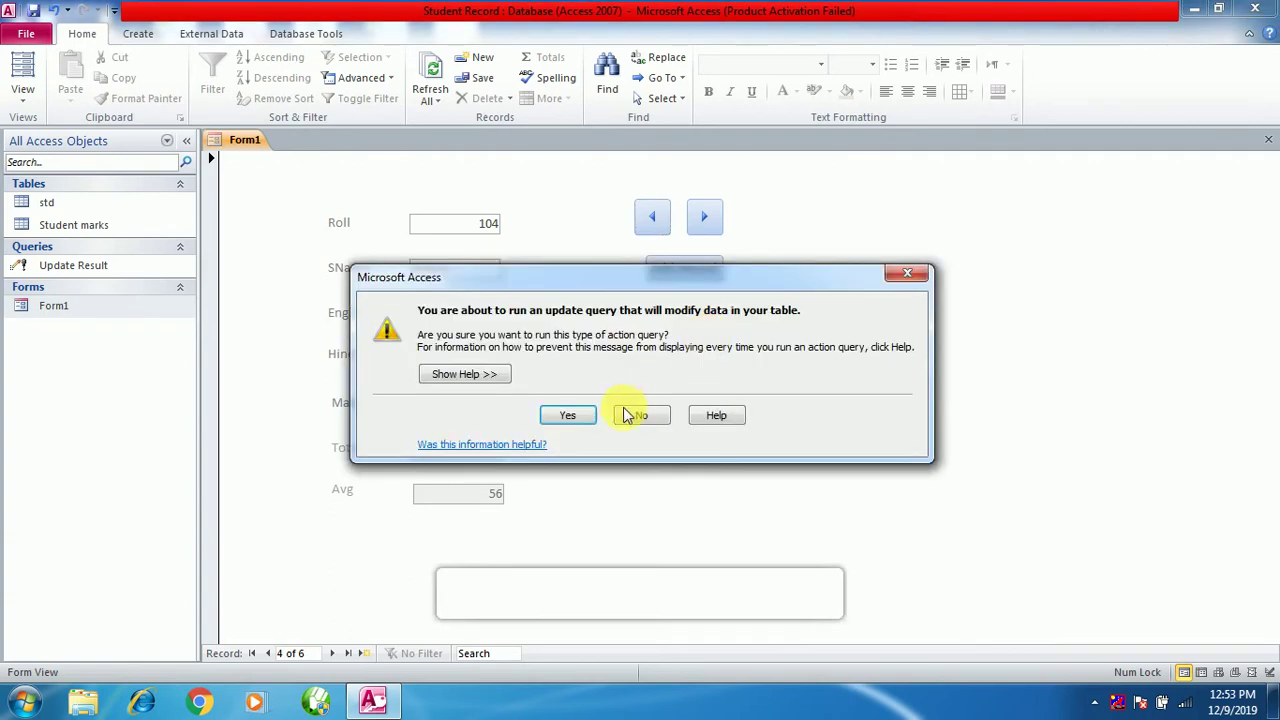
{"action": "left_click", "coordinate": [585, 415]}
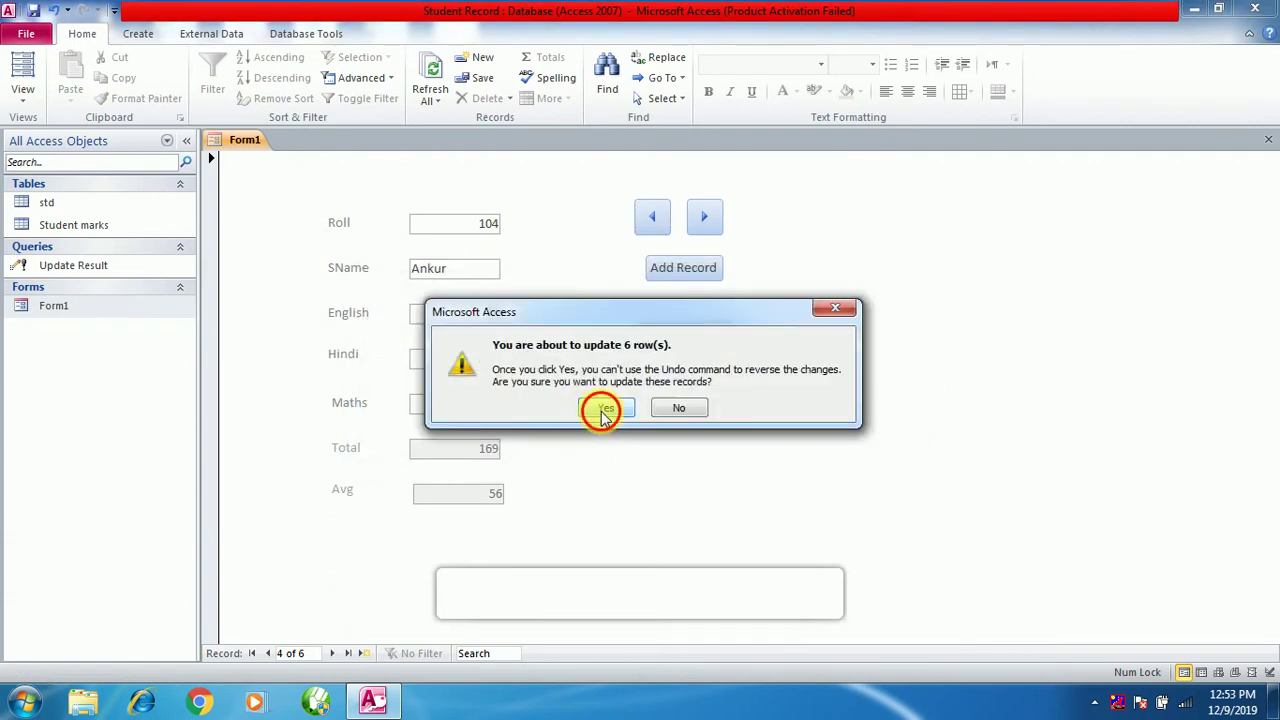
{"action": "left_click", "coordinate": [603, 413]}
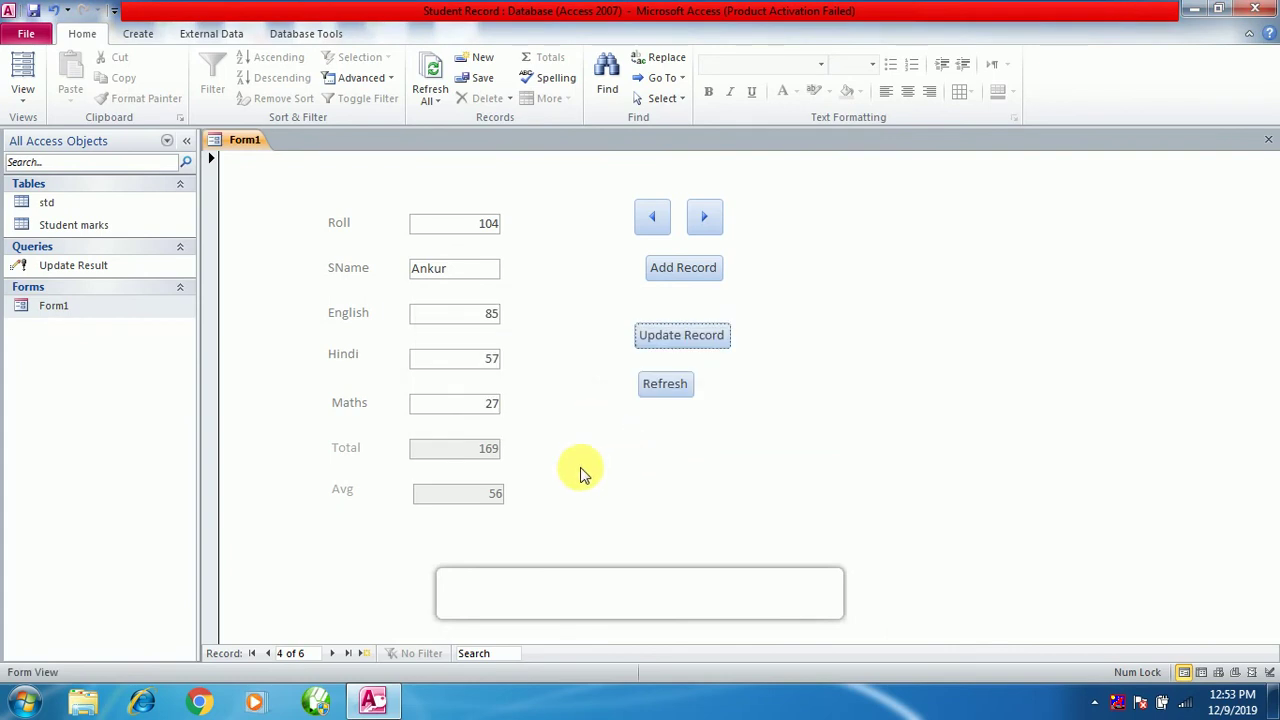
{"action": "left_click", "coordinate": [668, 386]}
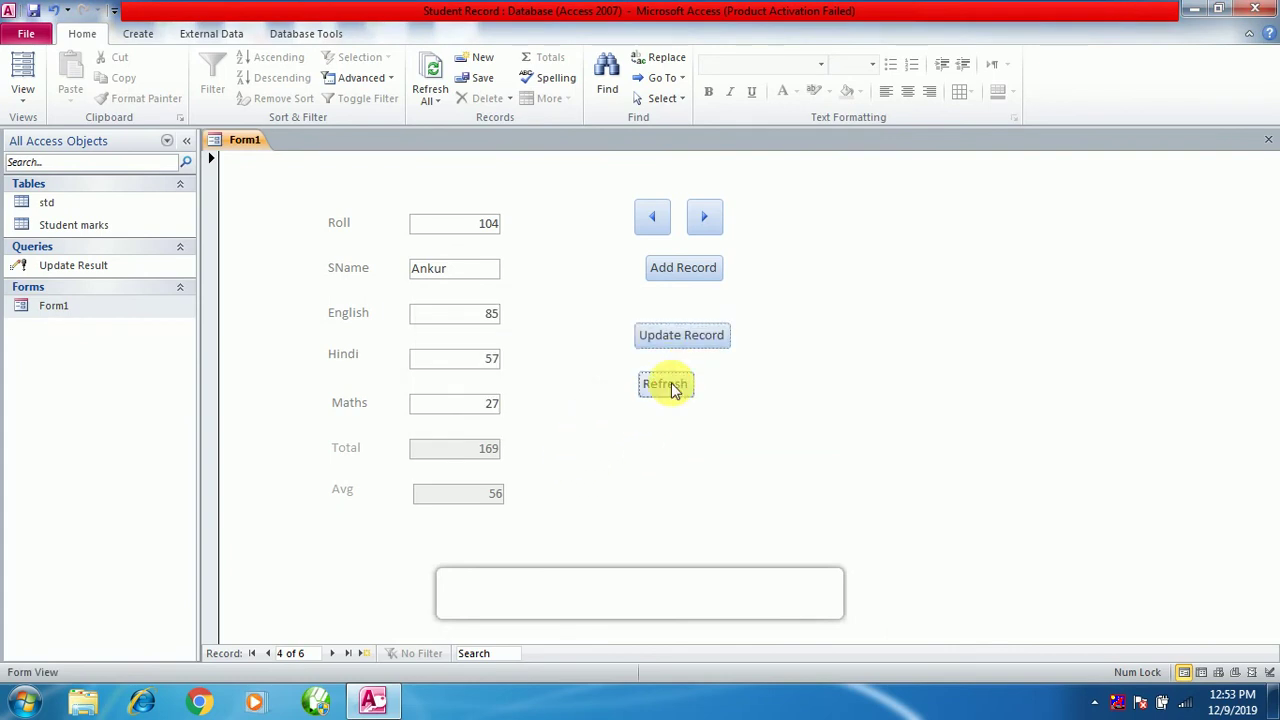
Step: Browse back one record and forward to Roll 106, checking the Total and Avg of the newly added records
{"action": "left_click", "coordinate": [652, 216]}
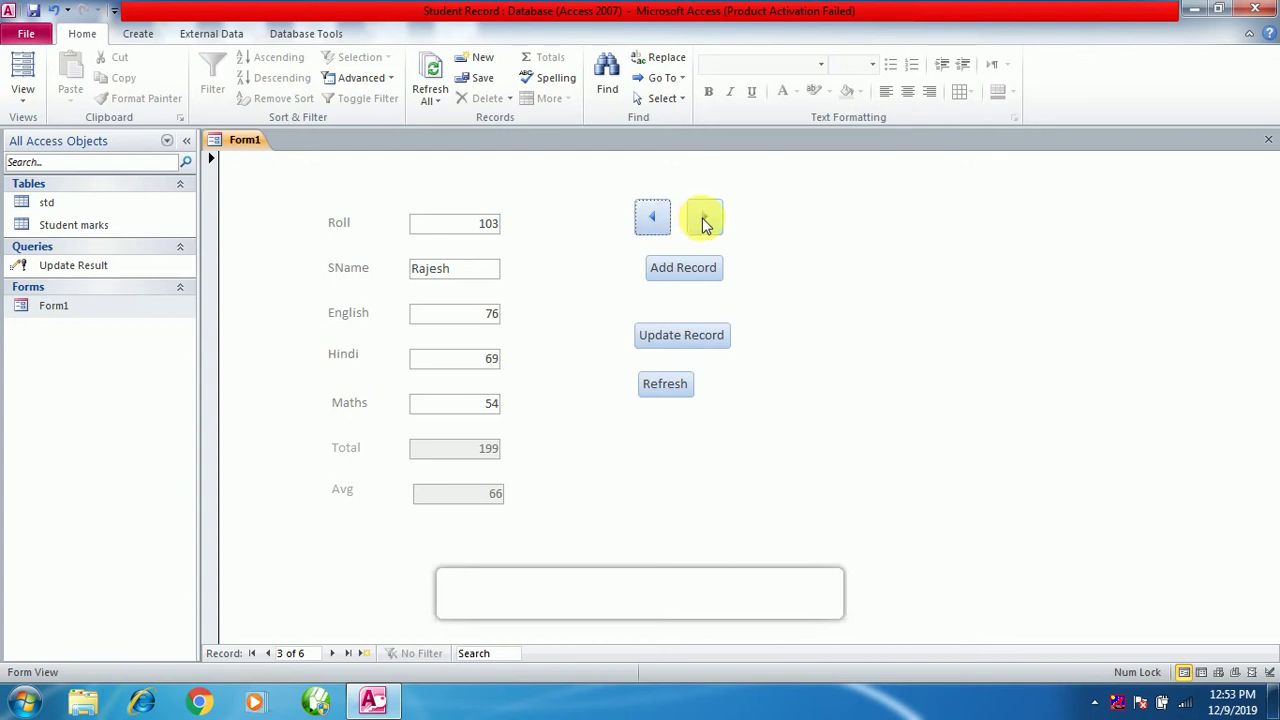
{"action": "left_click", "coordinate": [704, 220]}
{"action": "left_click", "coordinate": [704, 220]}
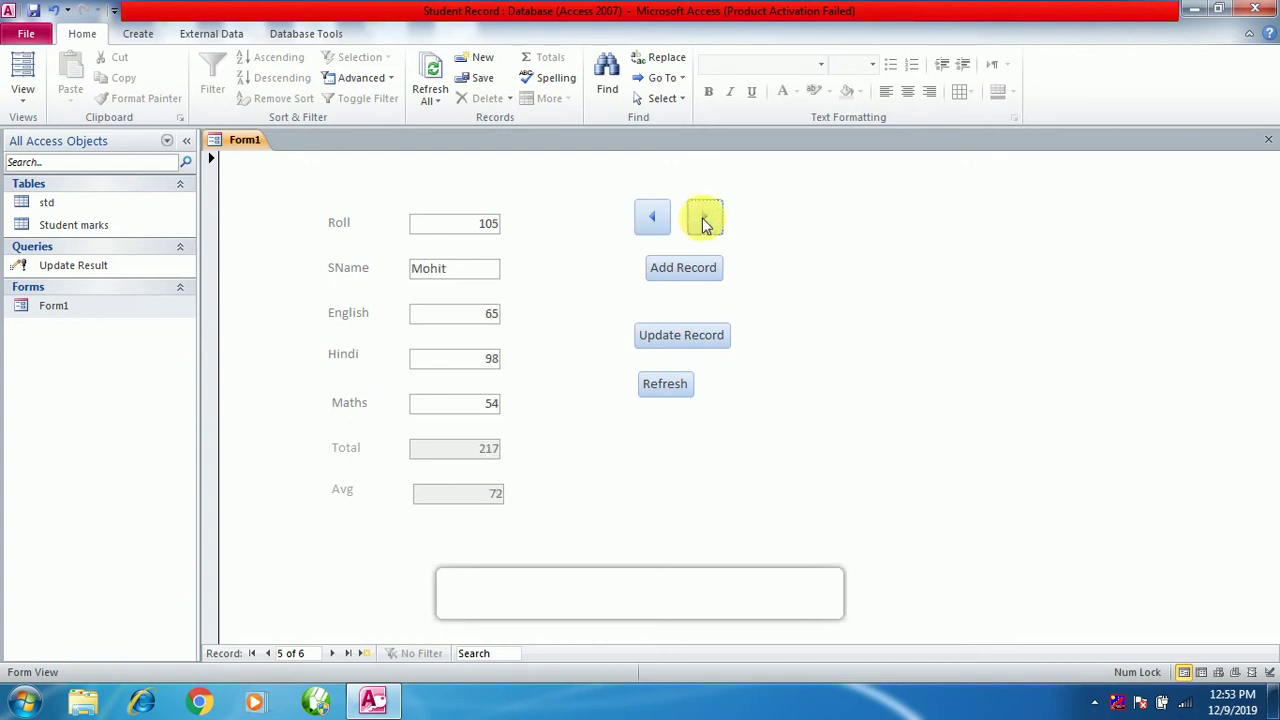
{"action": "left_click", "coordinate": [704, 220]}
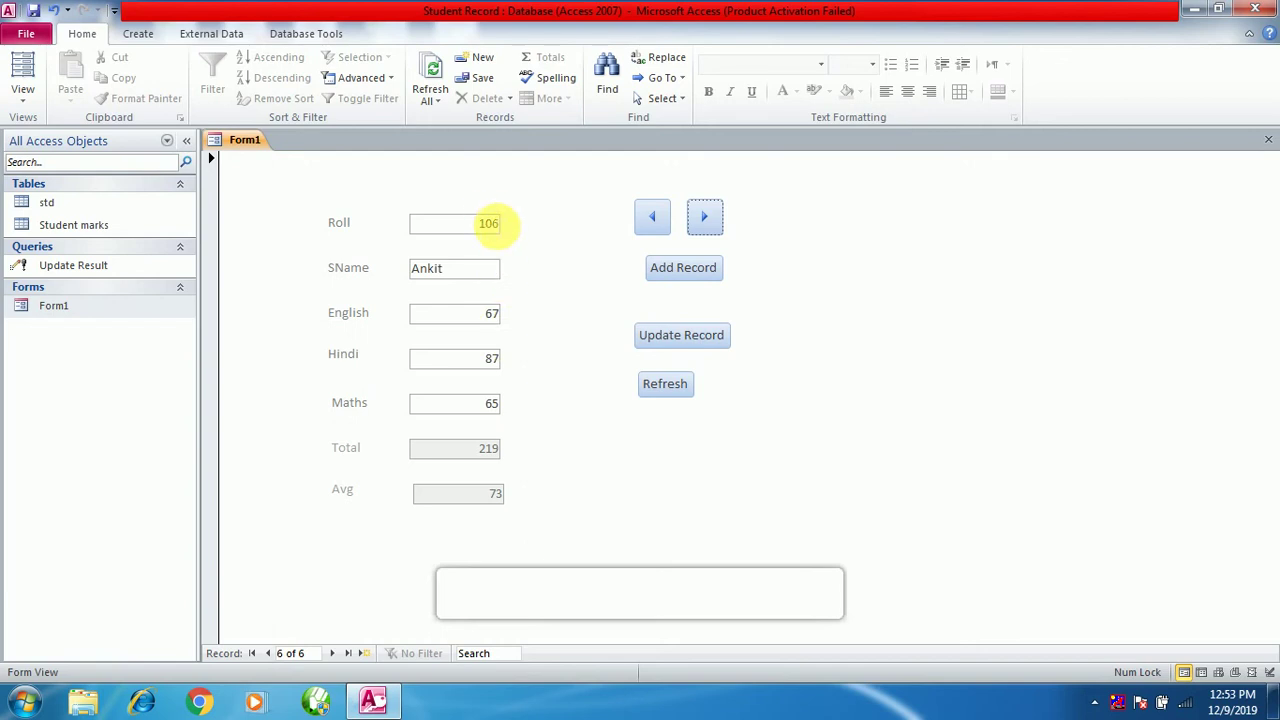
Step: Close Form1, check the added records in the Student marks table, and close the table
{"action": "right_click", "coordinate": [250, 145]}
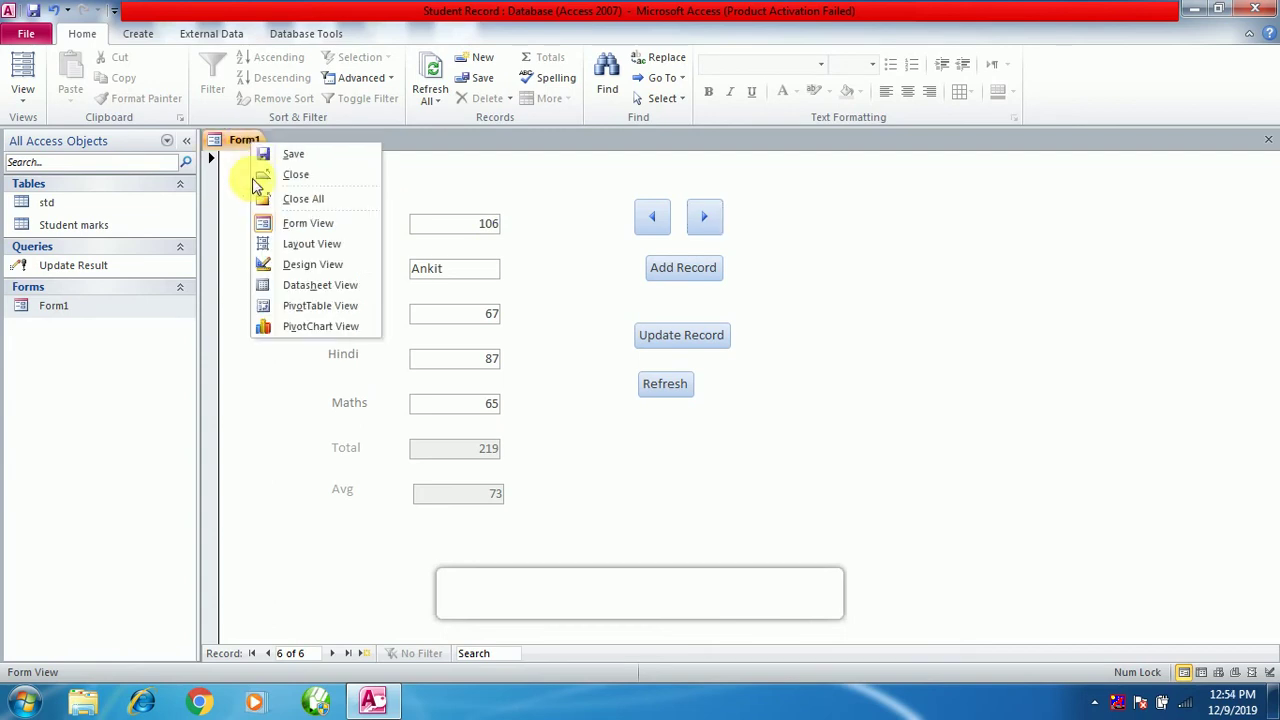
{"action": "left_click", "coordinate": [300, 199]}
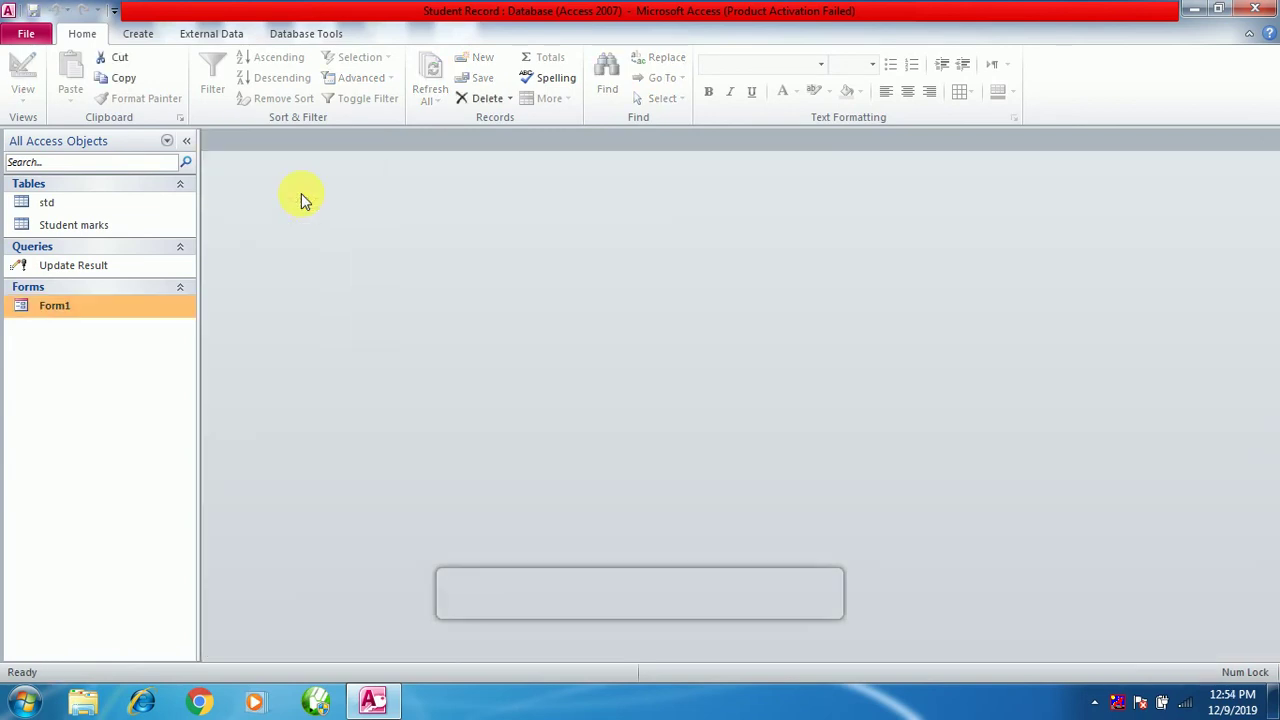
{"action": "double_click", "coordinate": [92, 225]}
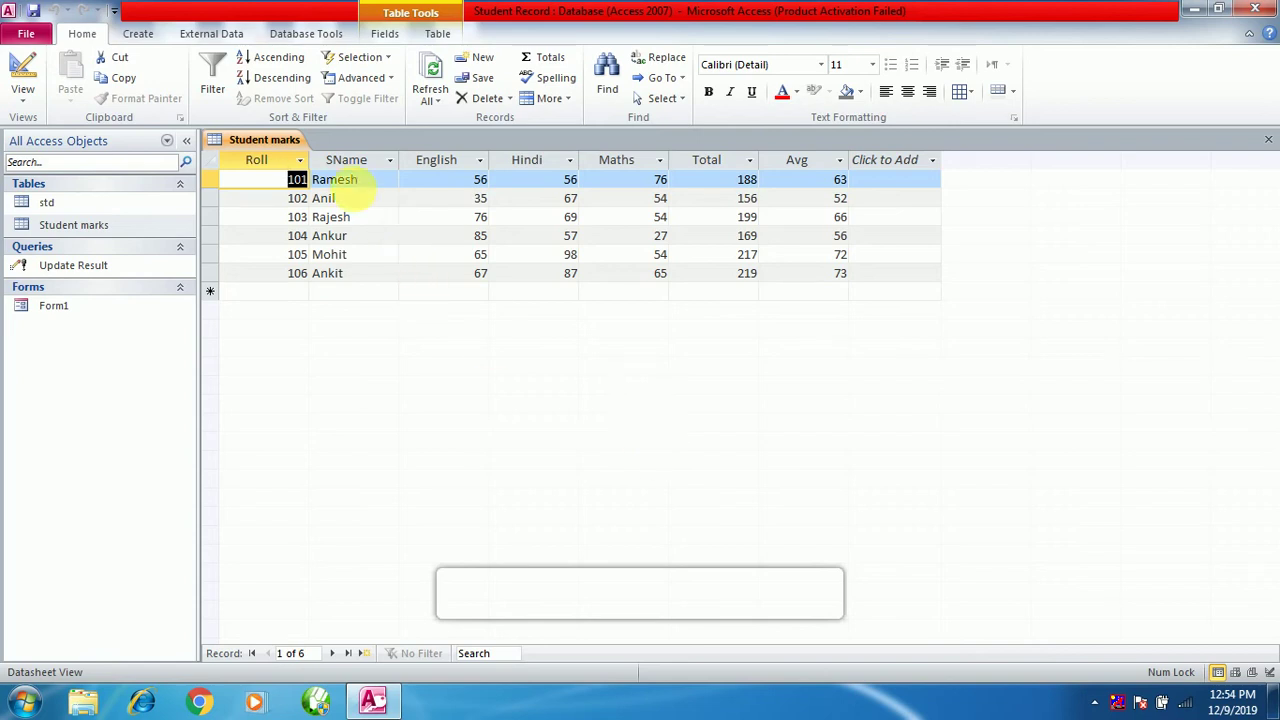
{"action": "right_click", "coordinate": [280, 145]}
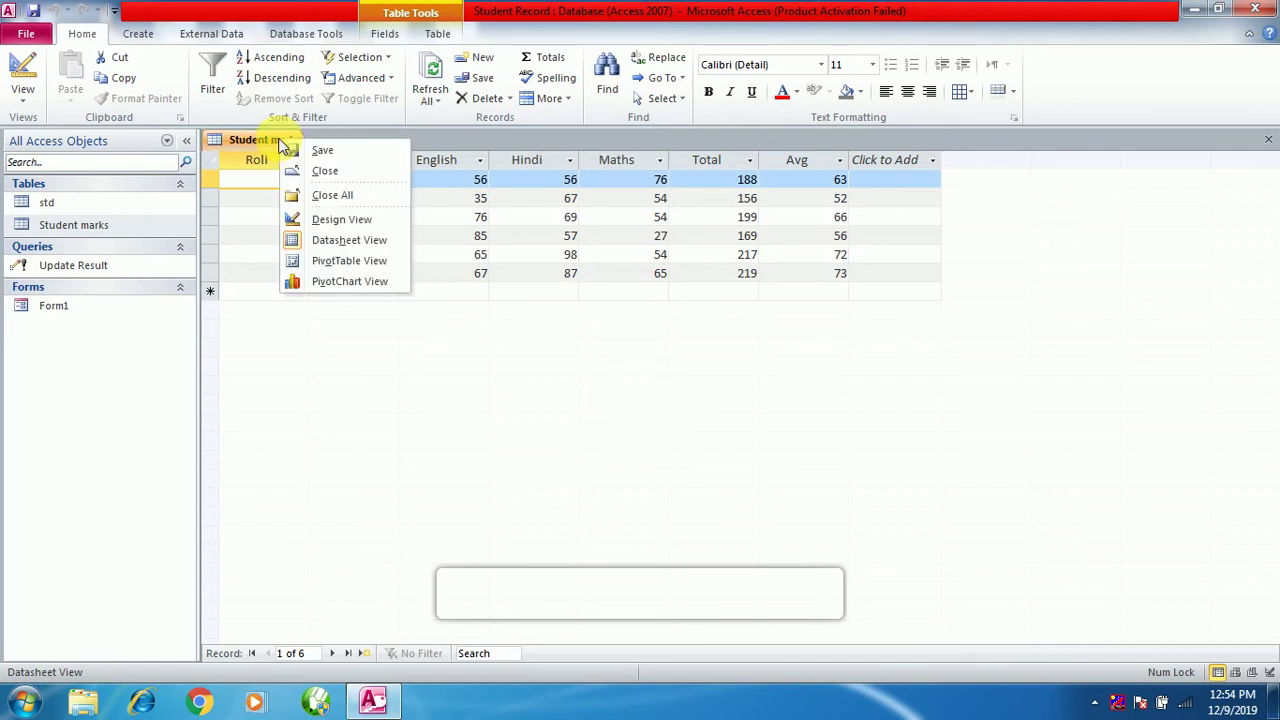
{"action": "left_click", "coordinate": [338, 200]}
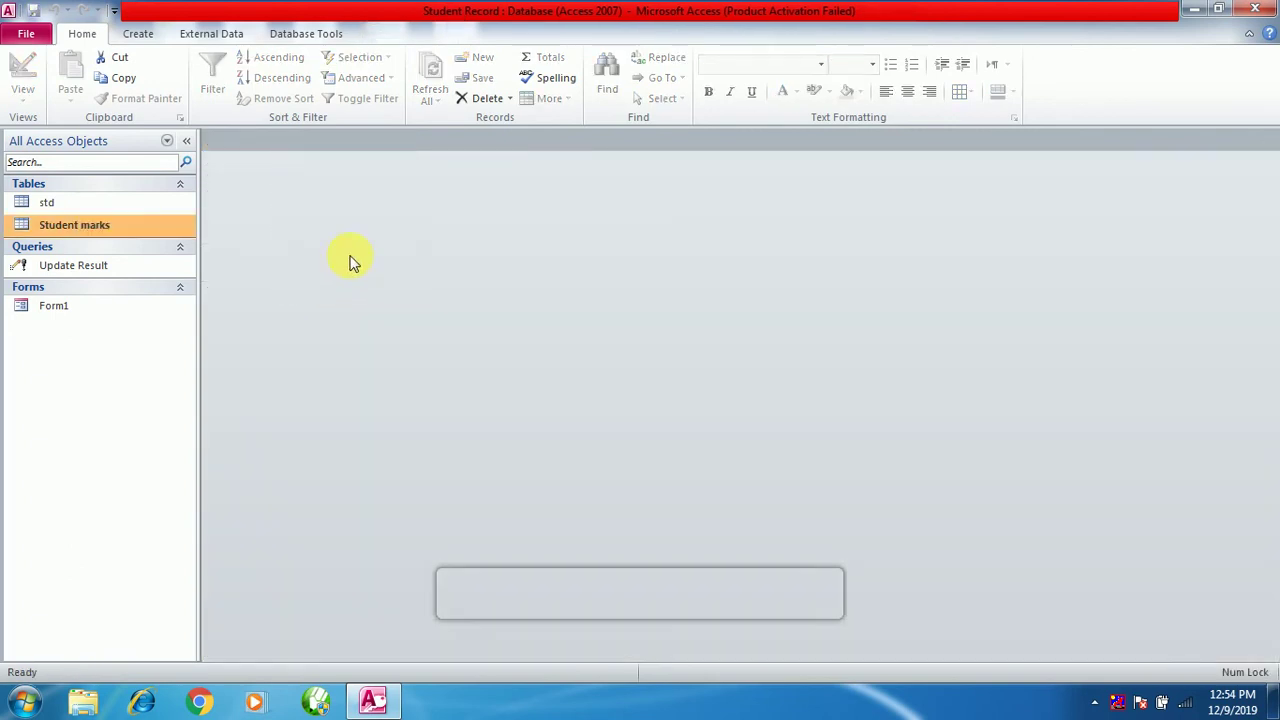
Step: Create a report in Design View and place the Roll, SName, Total and Avg fields of Student marks in its Detail section
{"action": "left_click", "coordinate": [124, 38]}
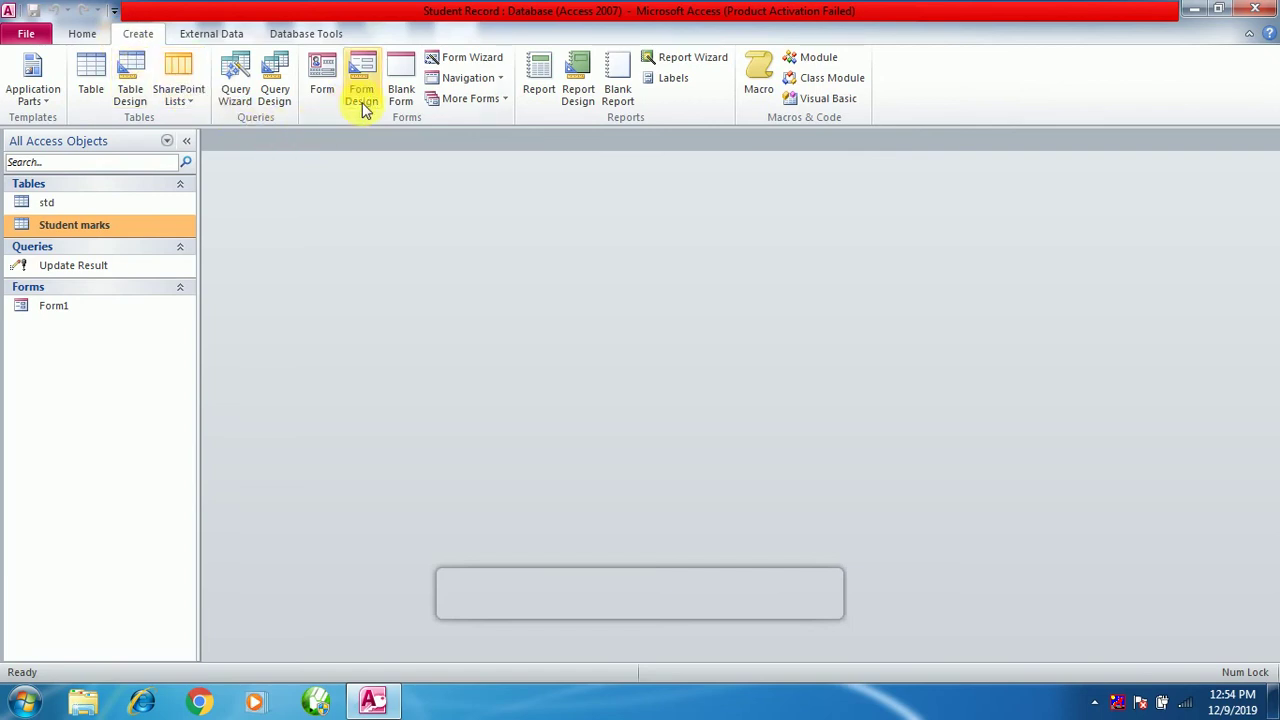
{"action": "left_click", "coordinate": [586, 75]}
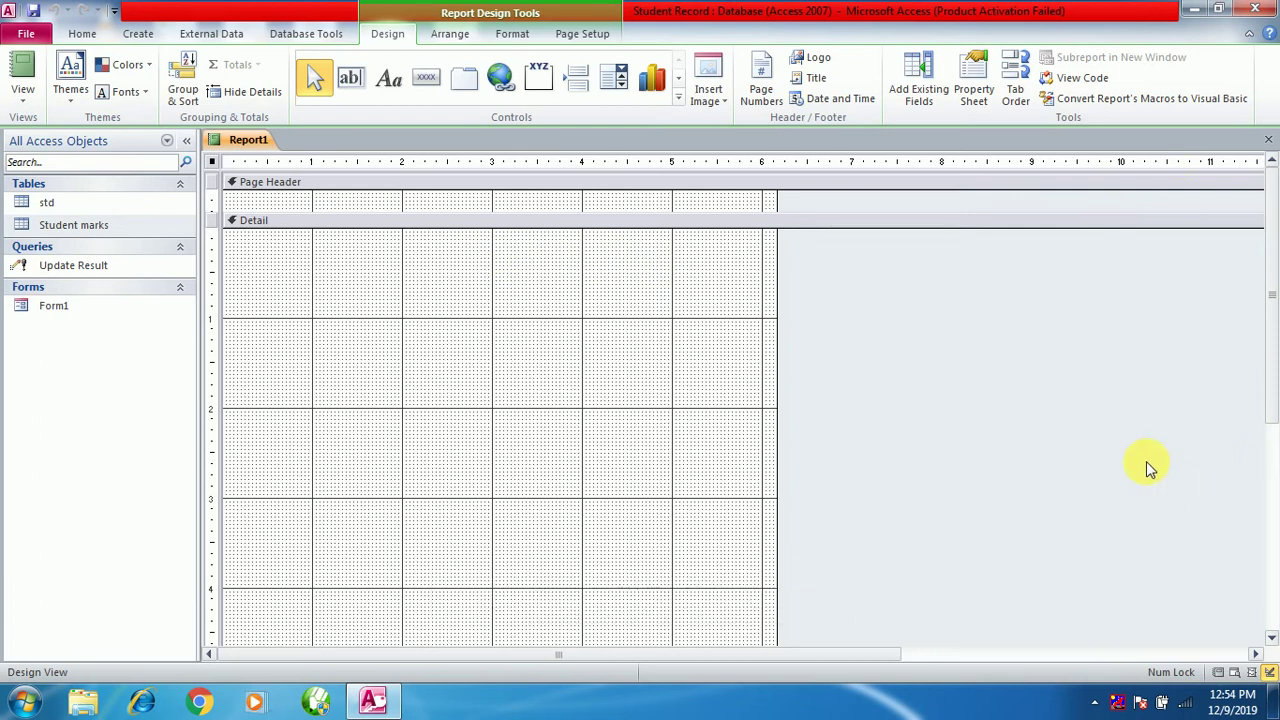
{"action": "left_click", "coordinate": [930, 93]}
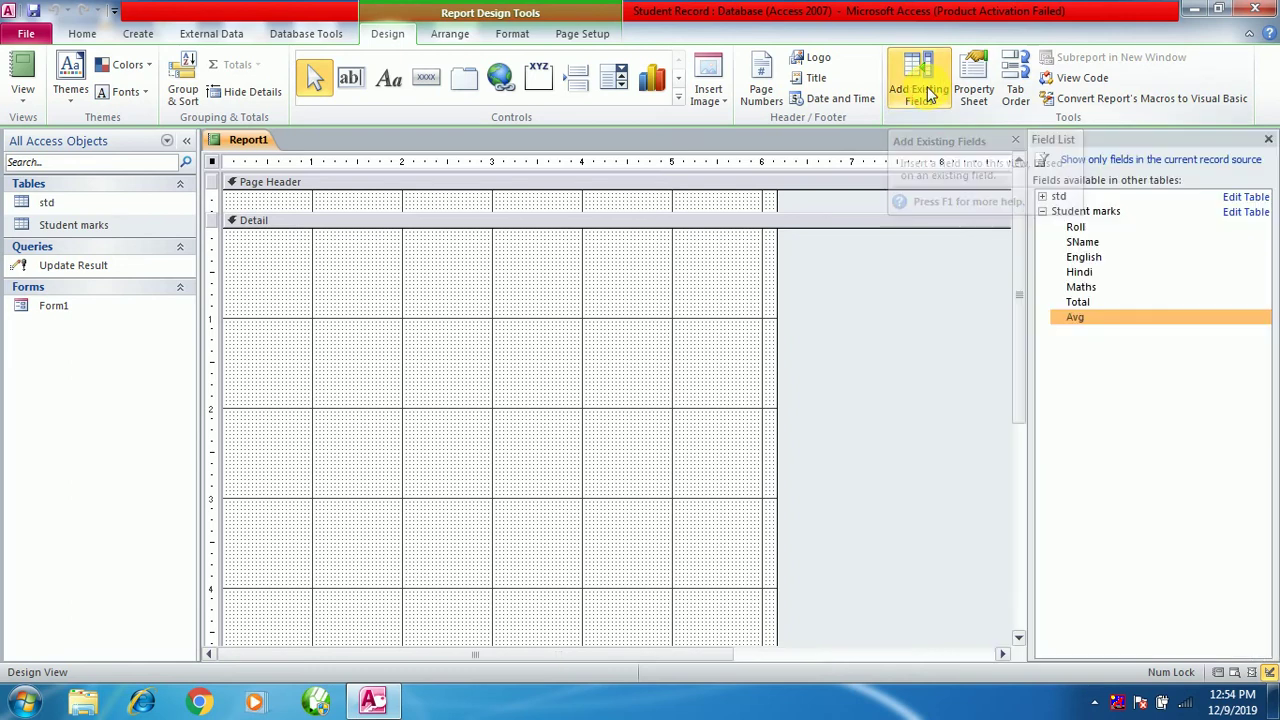
{"action": "left_click", "coordinate": [1043, 211]}
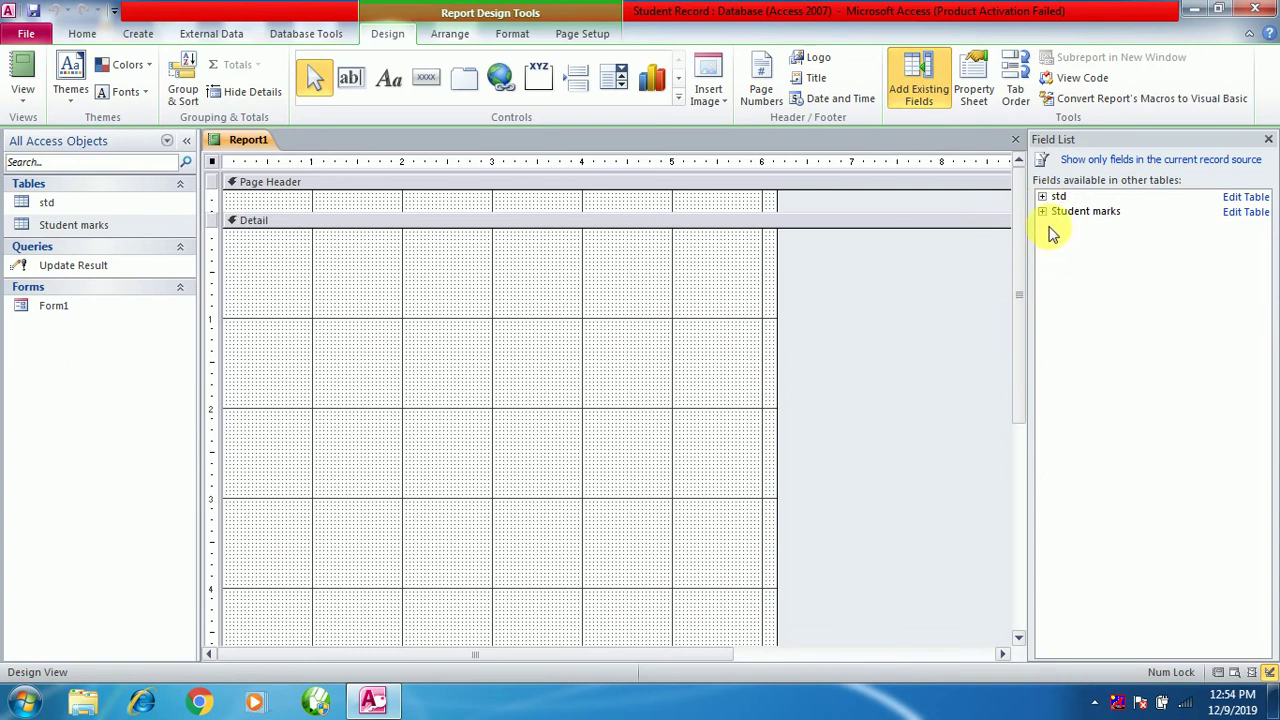
{"action": "left_click", "coordinate": [1043, 211]}
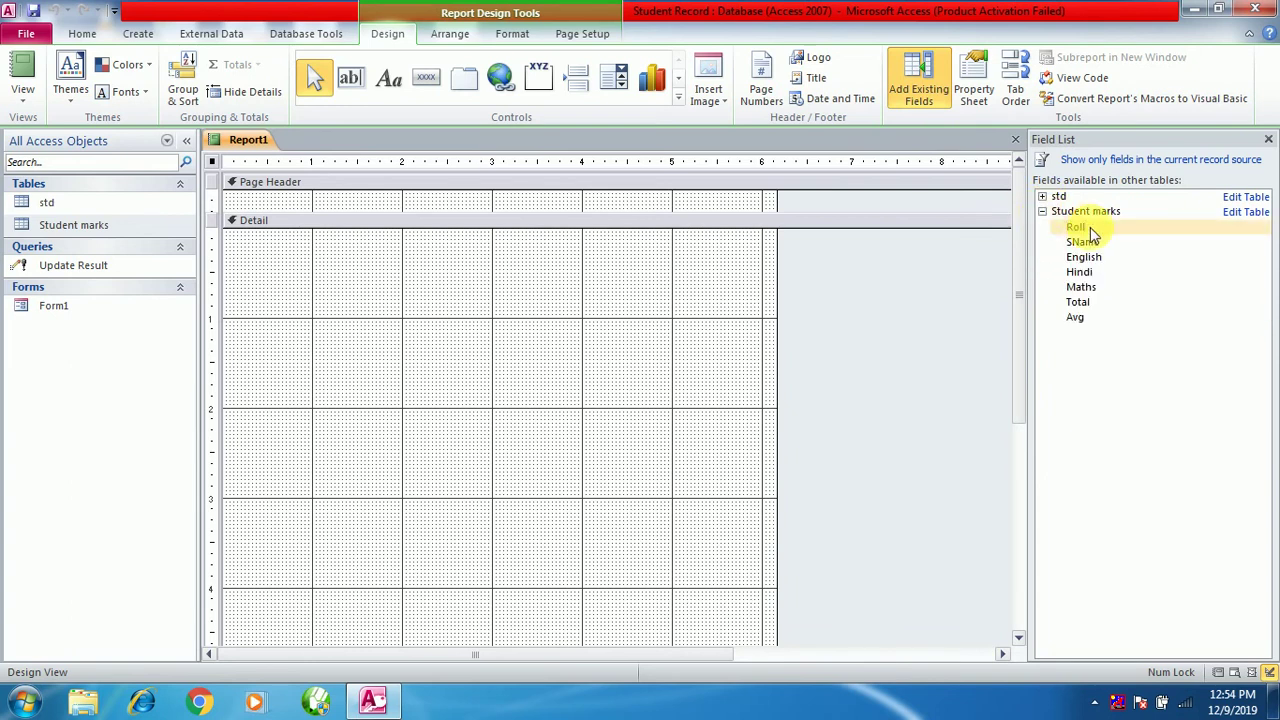
{"action": "left_click_drag", "start_coordinate": [1090, 227], "coordinate": [451, 297]}
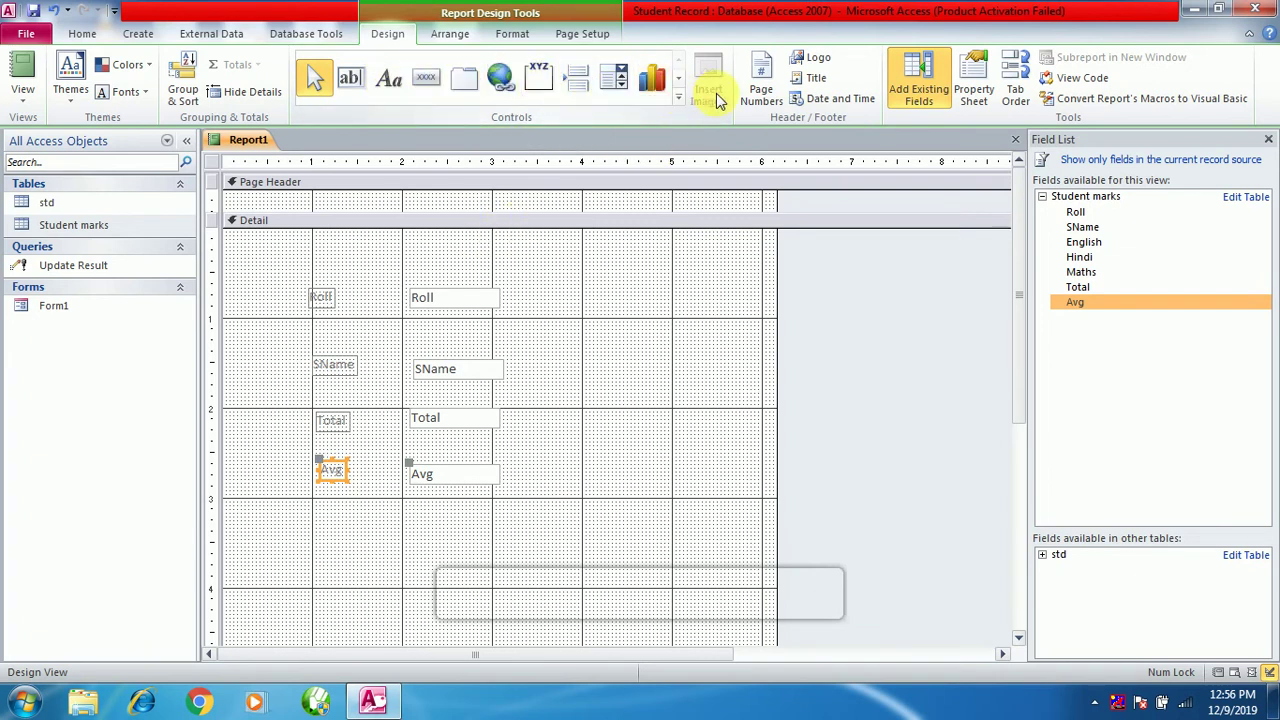
Step: Insert the Tulips image from Sample Pictures as the logo in the report header
{"action": "left_click", "coordinate": [818, 62]}
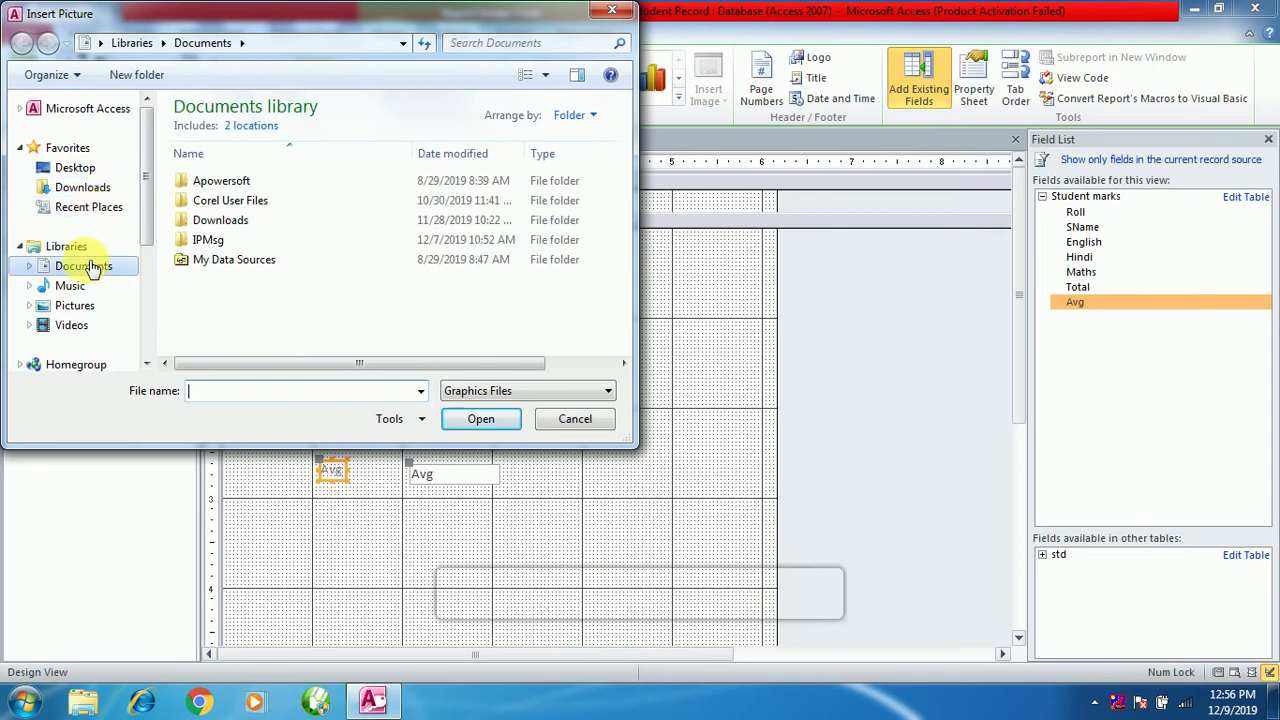
{"action": "left_click", "coordinate": [80, 305]}
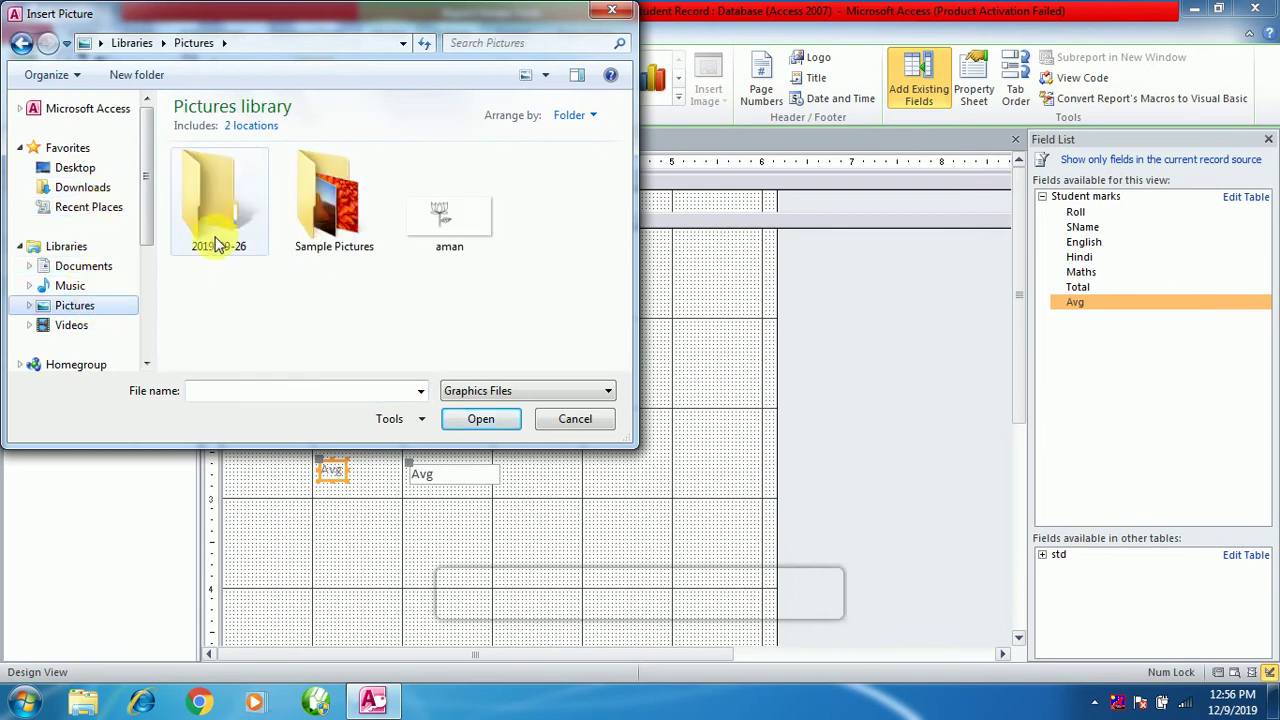
{"action": "double_click", "coordinate": [338, 222]}
{"action": "left_click", "coordinate": [552, 280]}
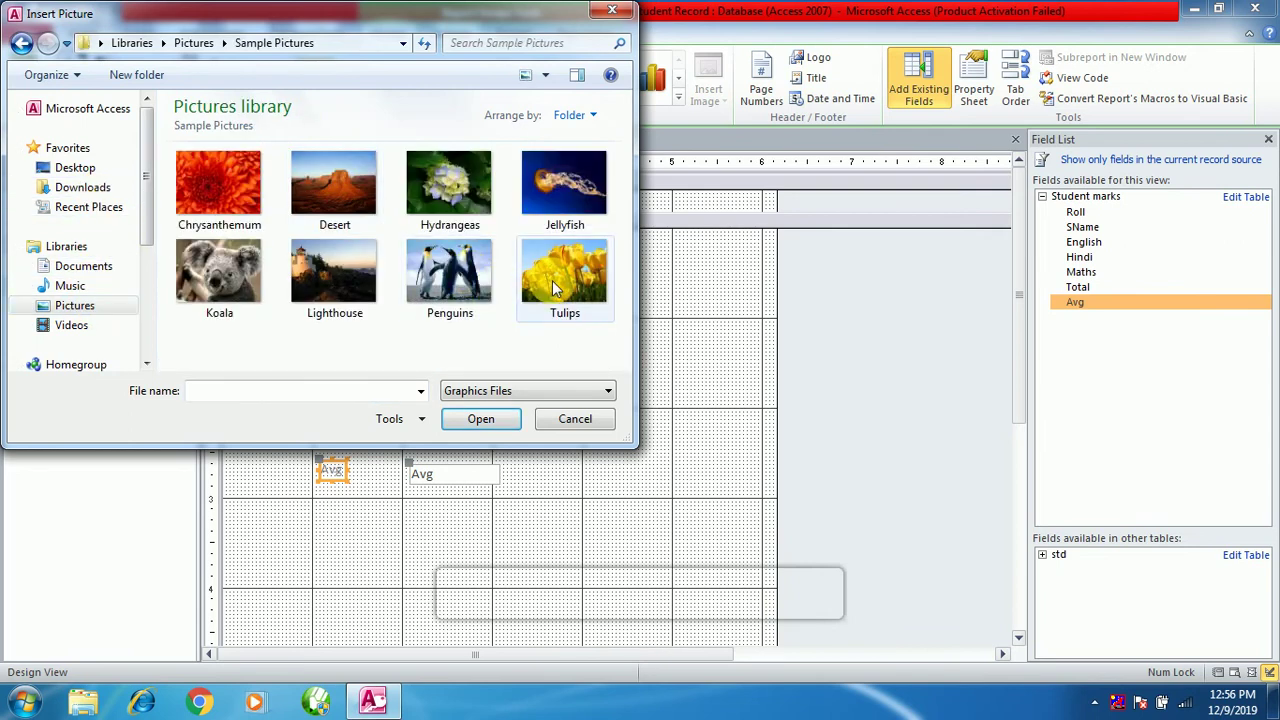
{"action": "left_click", "coordinate": [471, 418]}
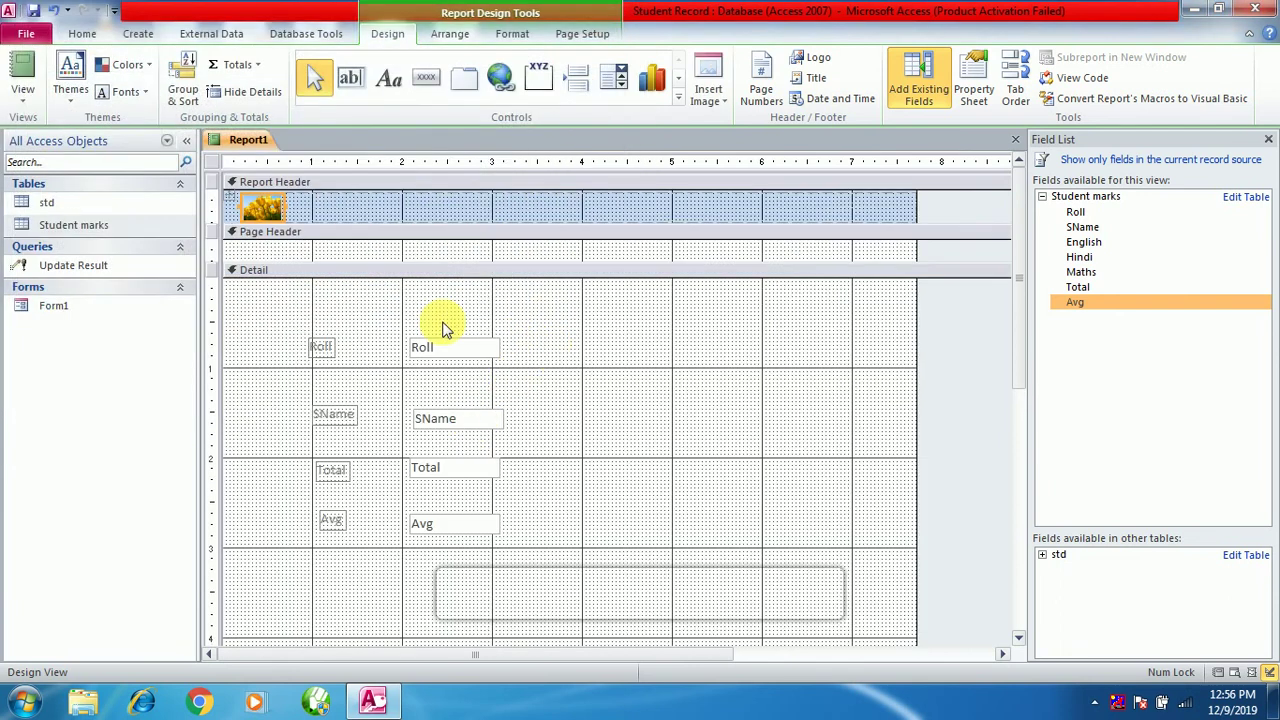
{"action": "left_click", "coordinate": [264, 208]}
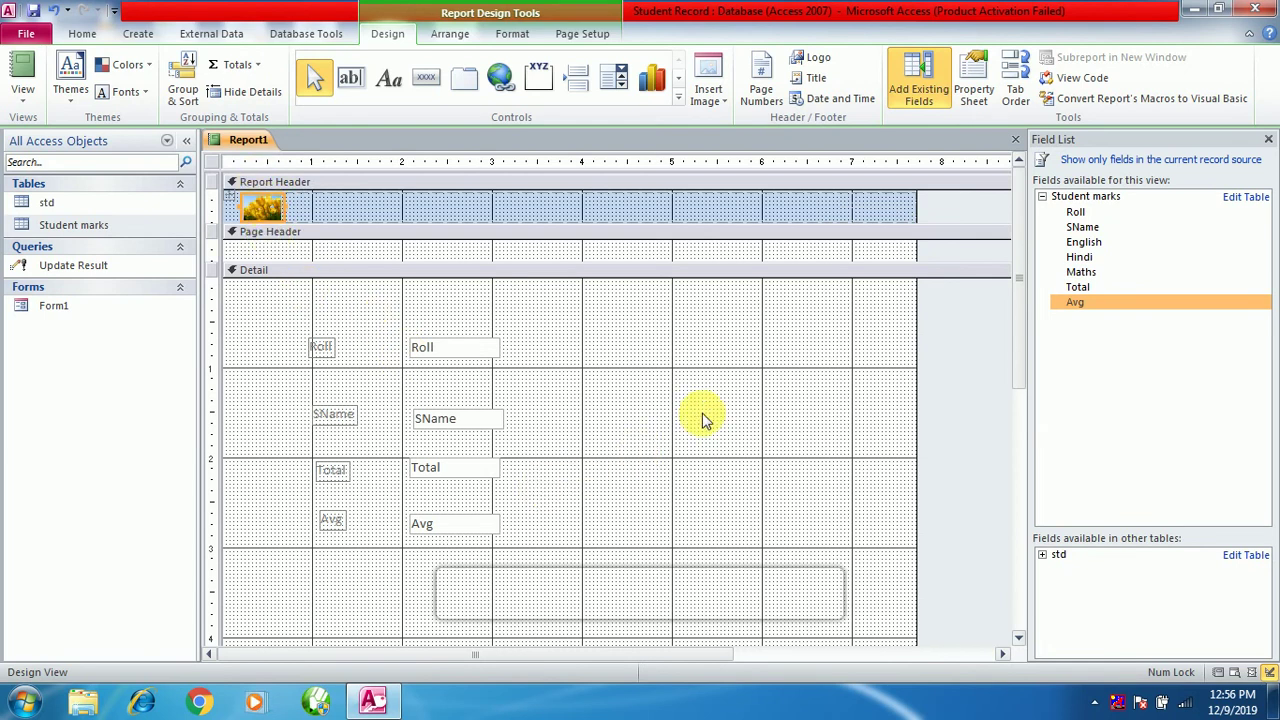
Step: Add the date in long weekday format and the time with seconds and AM/PM to the report header
{"action": "left_click", "coordinate": [824, 104]}
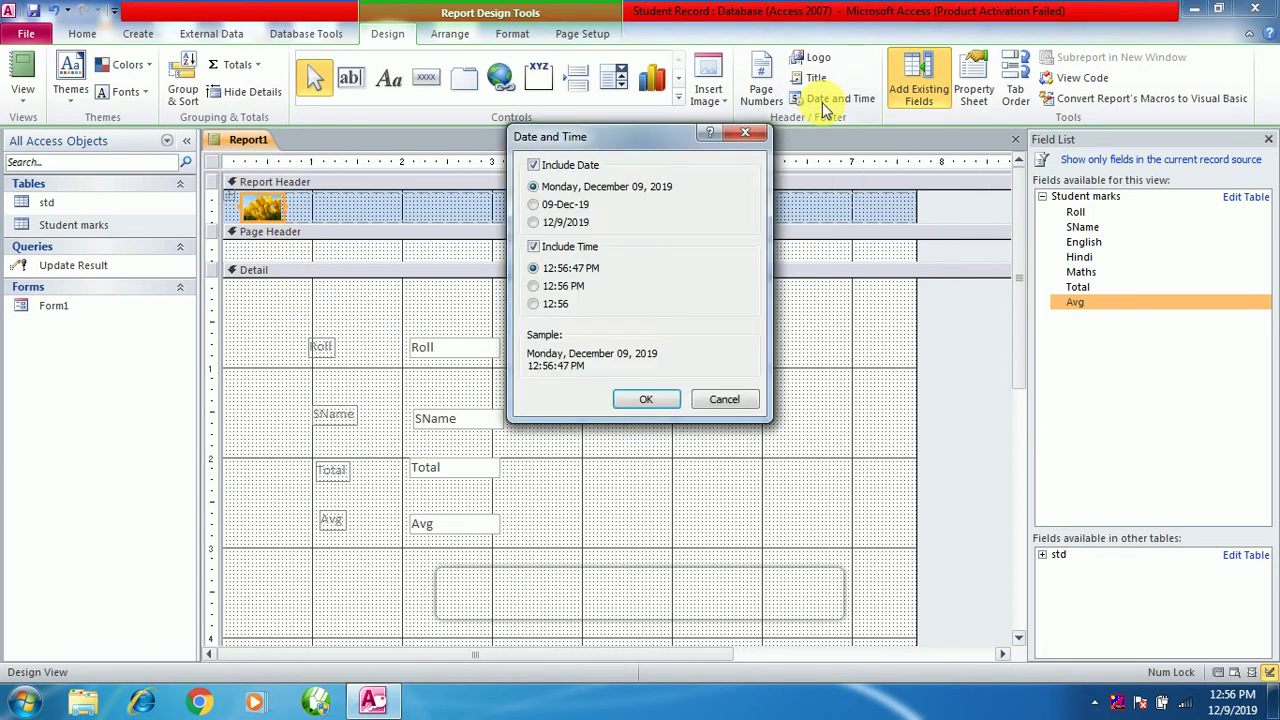
{"action": "left_click", "coordinate": [655, 400]}
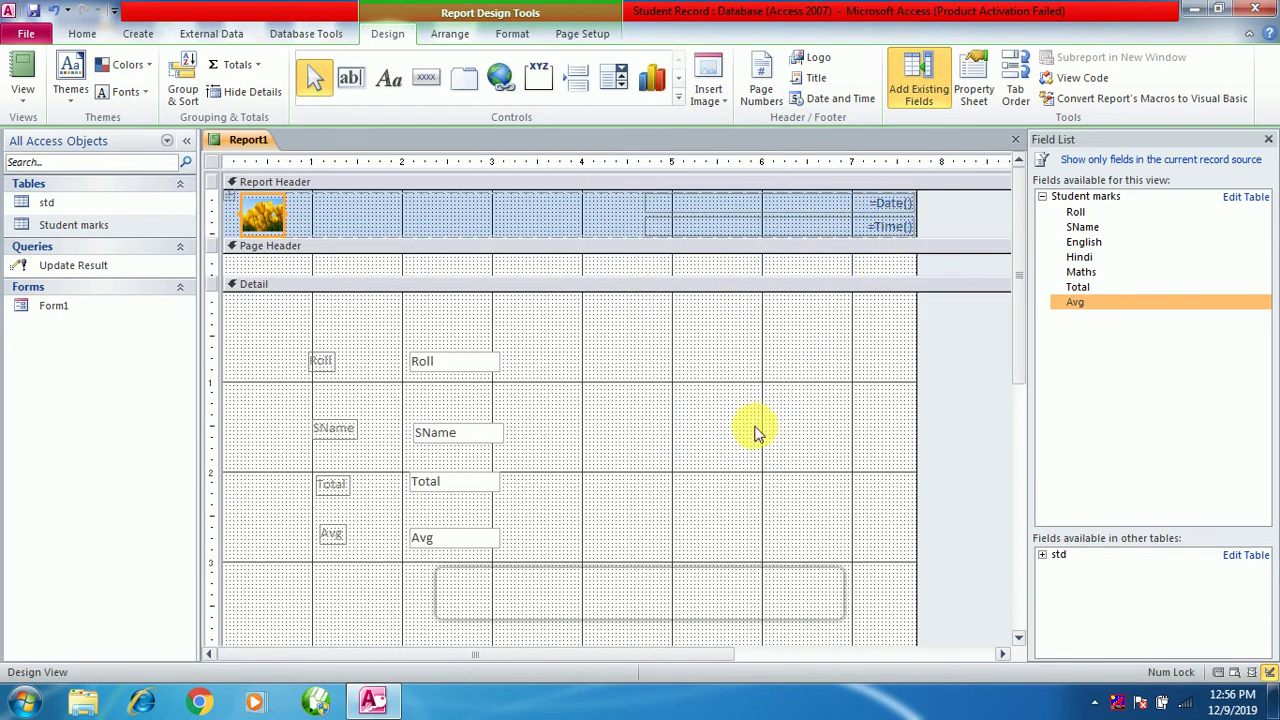
{"action": "left_click", "coordinate": [688, 376]}
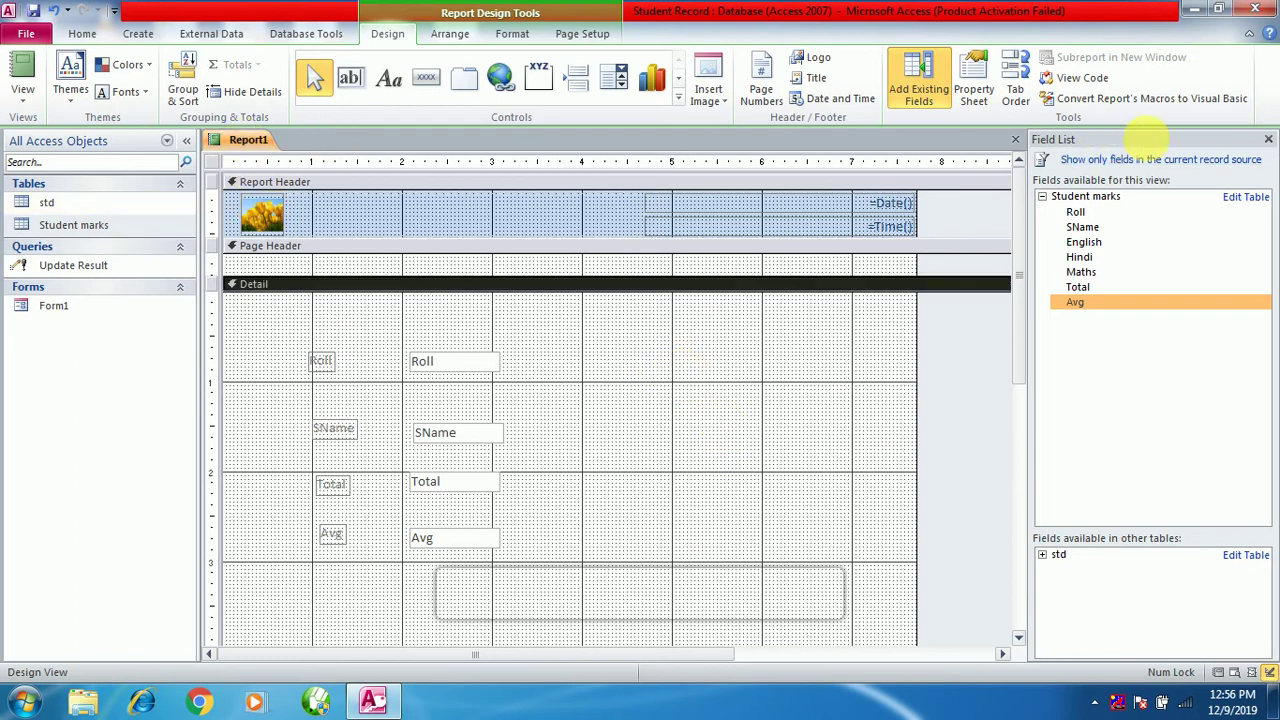
Step: Close the field list and the report design, saving the report under the name Report
{"action": "left_click", "coordinate": [1268, 139]}
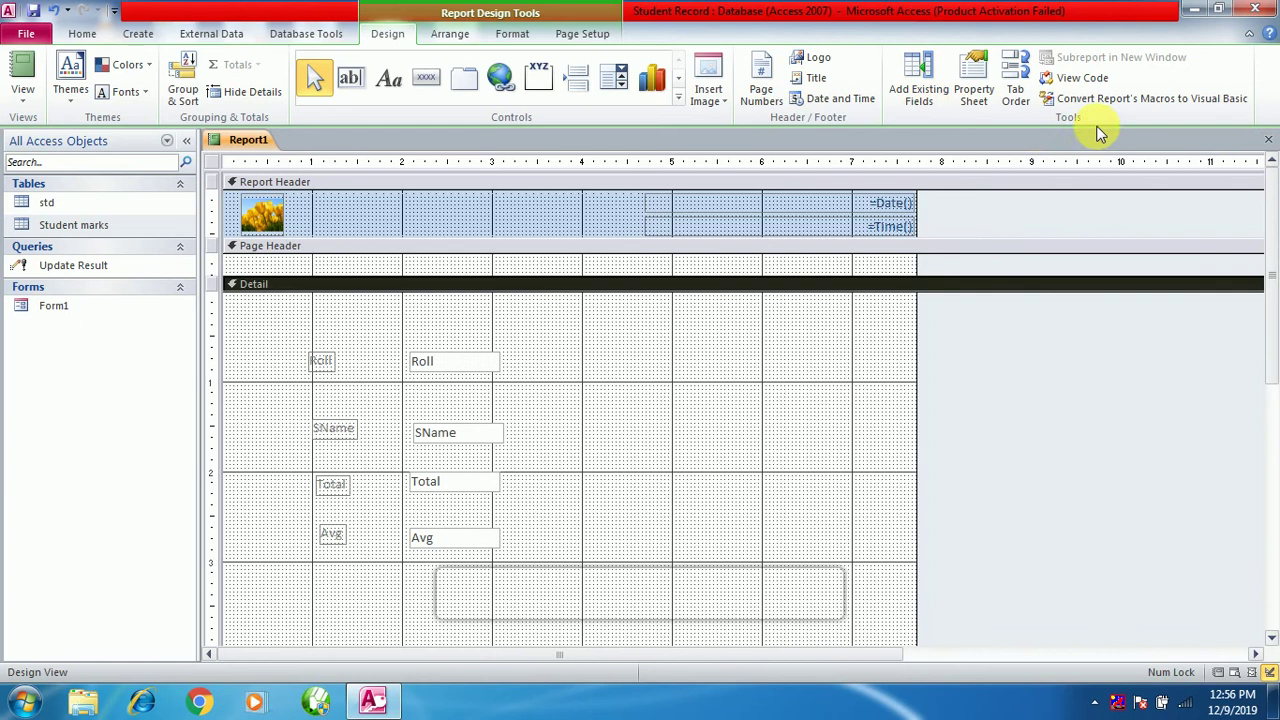
{"action": "left_click", "coordinate": [1267, 140]}
{"action": "left_click", "coordinate": [549, 401]}
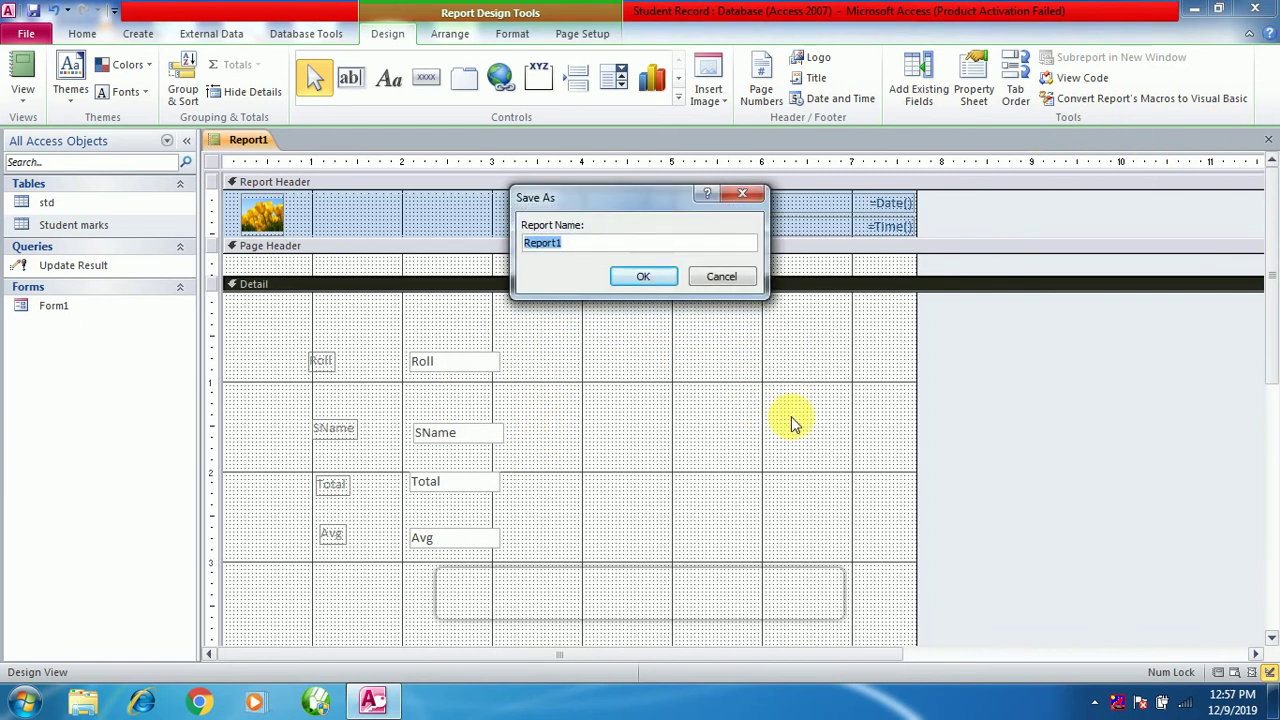
{"action": "type", "text": "R"}
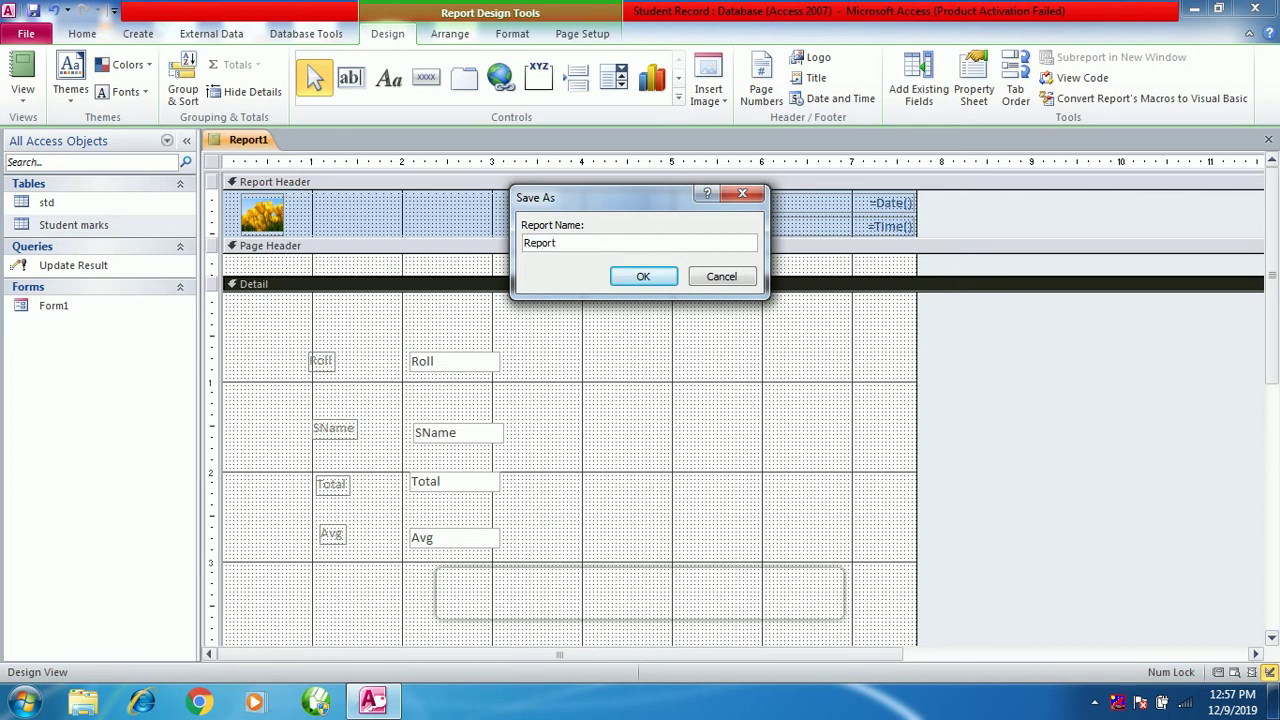
{"action": "type", "text": "eport"}
{"action": "left_click", "coordinate": [645, 276]}
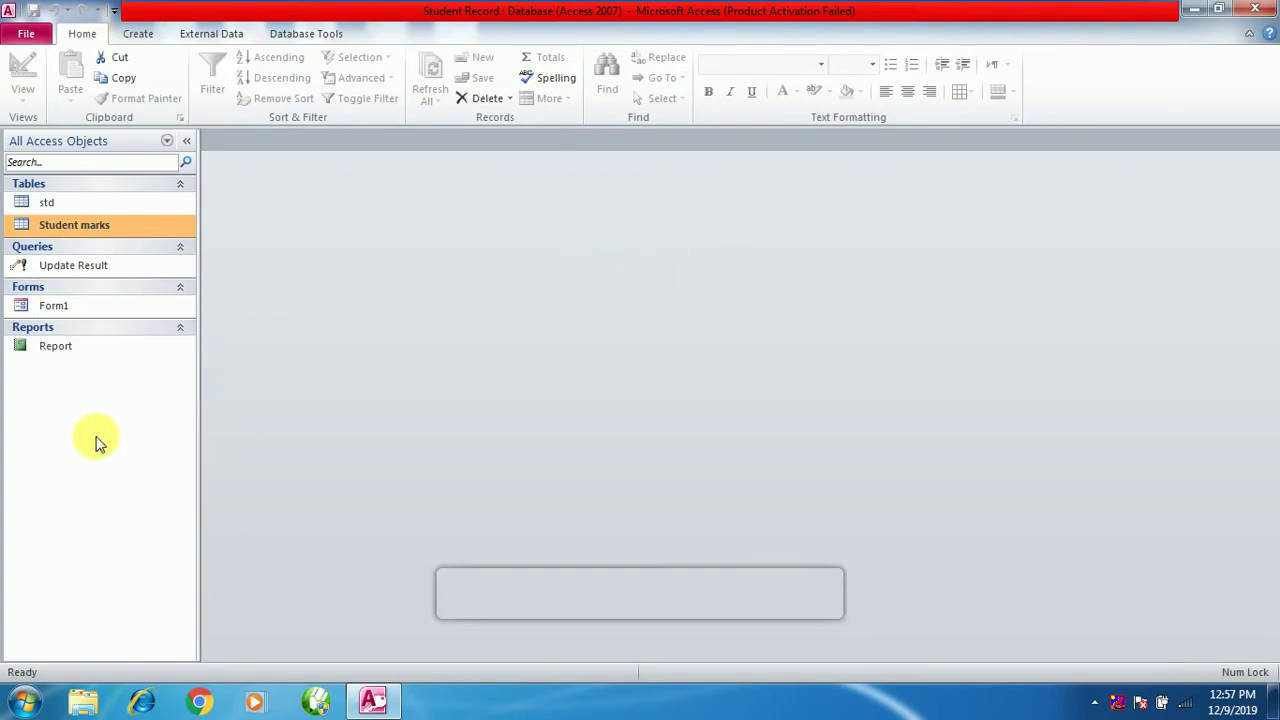
Step: Open the saved Report in Report View to check its header and student data, and close it
{"action": "left_click", "coordinate": [55, 347]}
{"action": "double_click", "coordinate": [55, 347]}
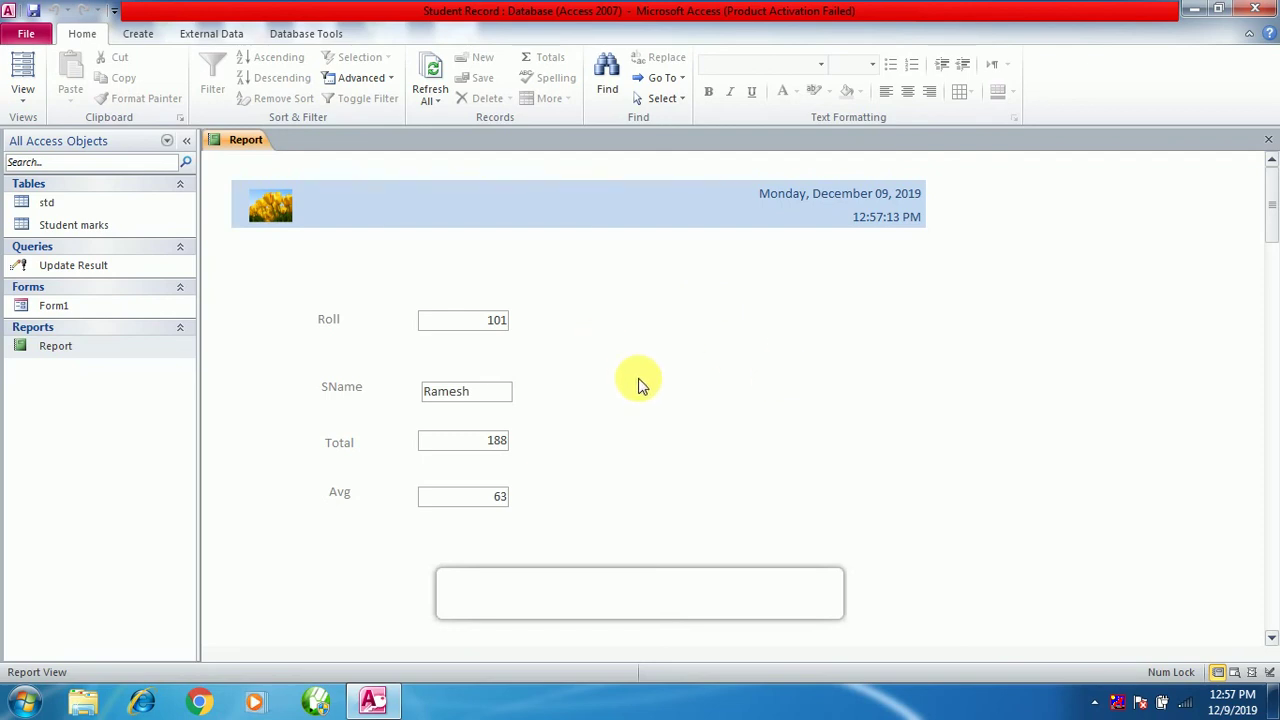
{"action": "right_click", "coordinate": [66, 352]}
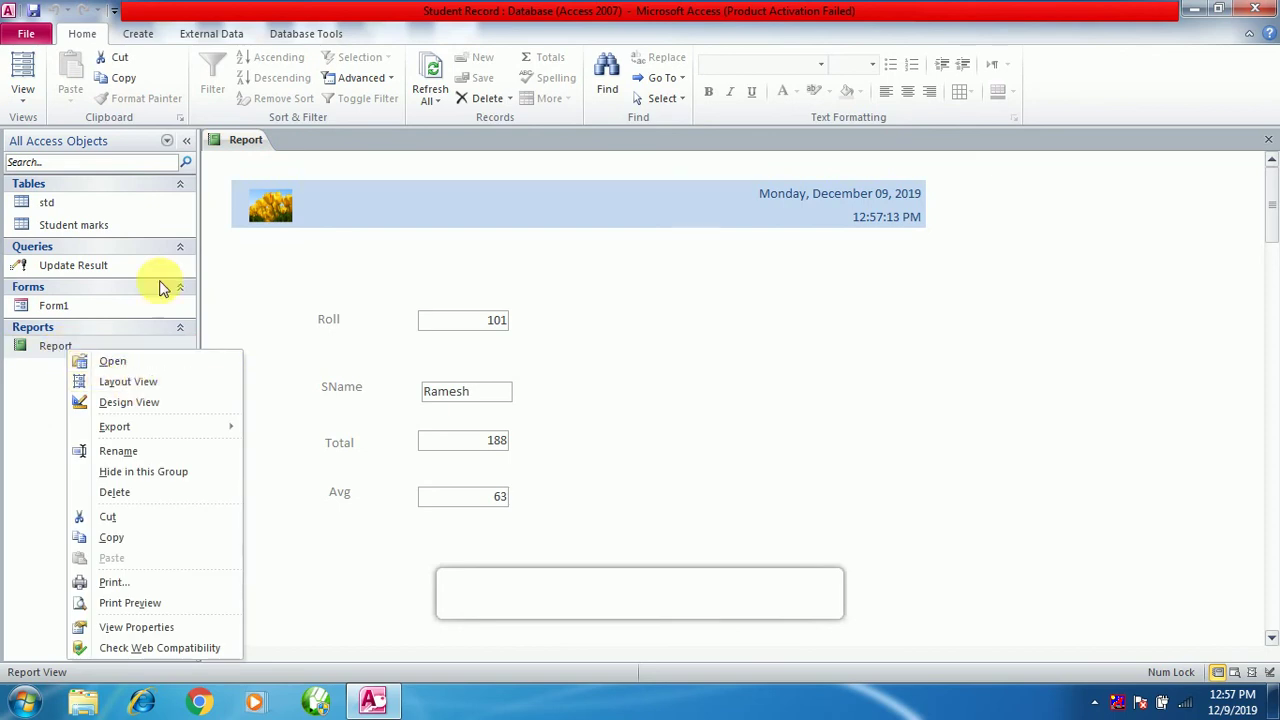
{"action": "right_click", "coordinate": [240, 142]}
{"action": "left_click", "coordinate": [290, 175]}
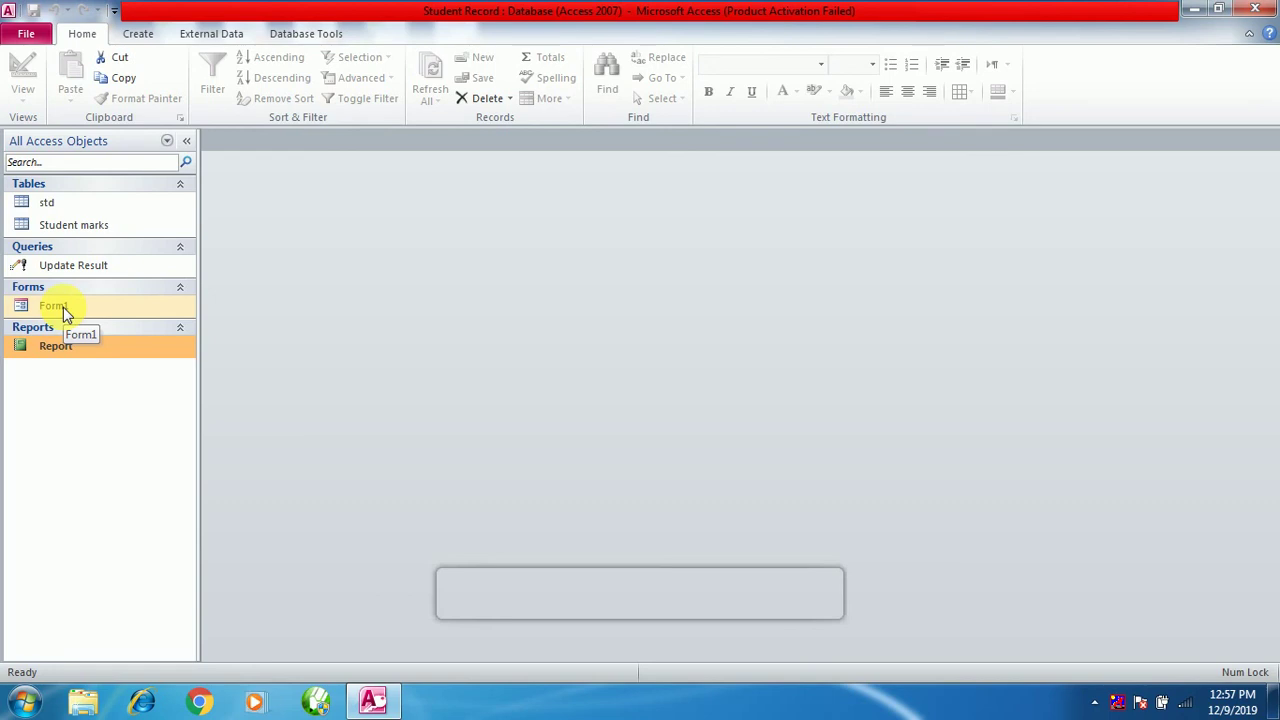
Step: Open Form1 in Form View to check its fields and buttons, and close it
{"action": "double_click", "coordinate": [63, 307]}
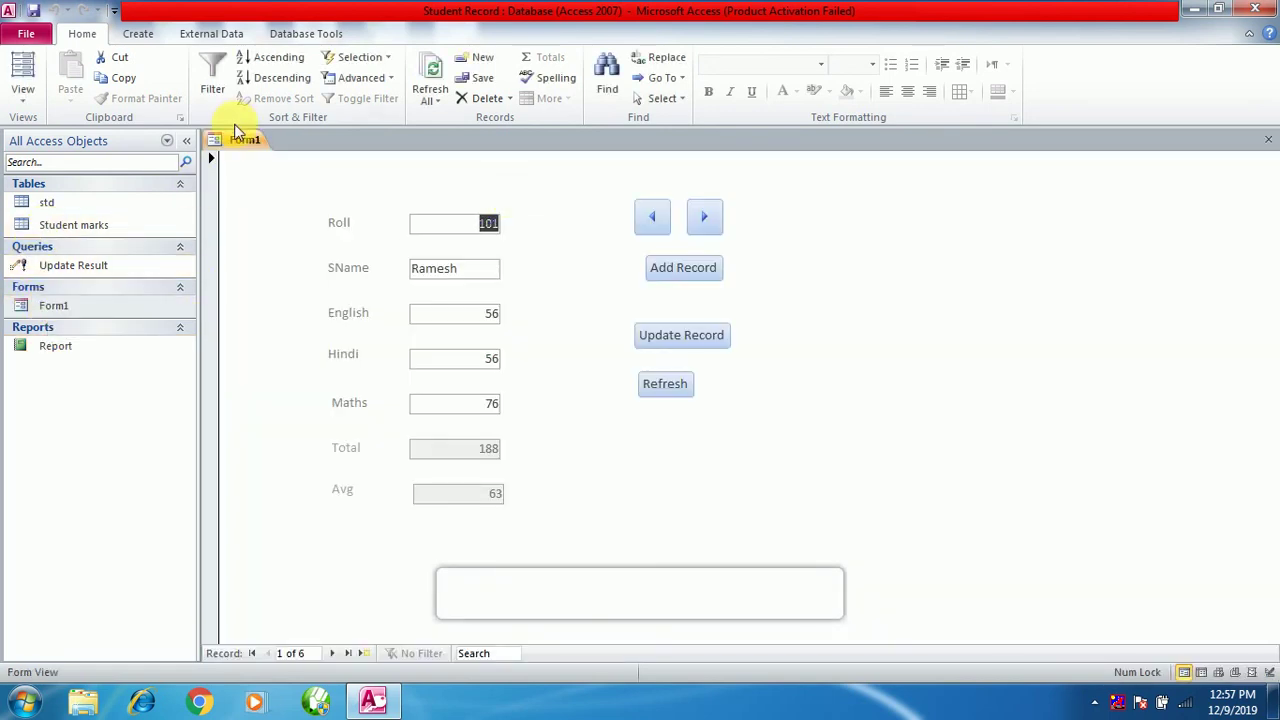
{"action": "right_click", "coordinate": [236, 140]}
{"action": "left_click", "coordinate": [249, 171]}
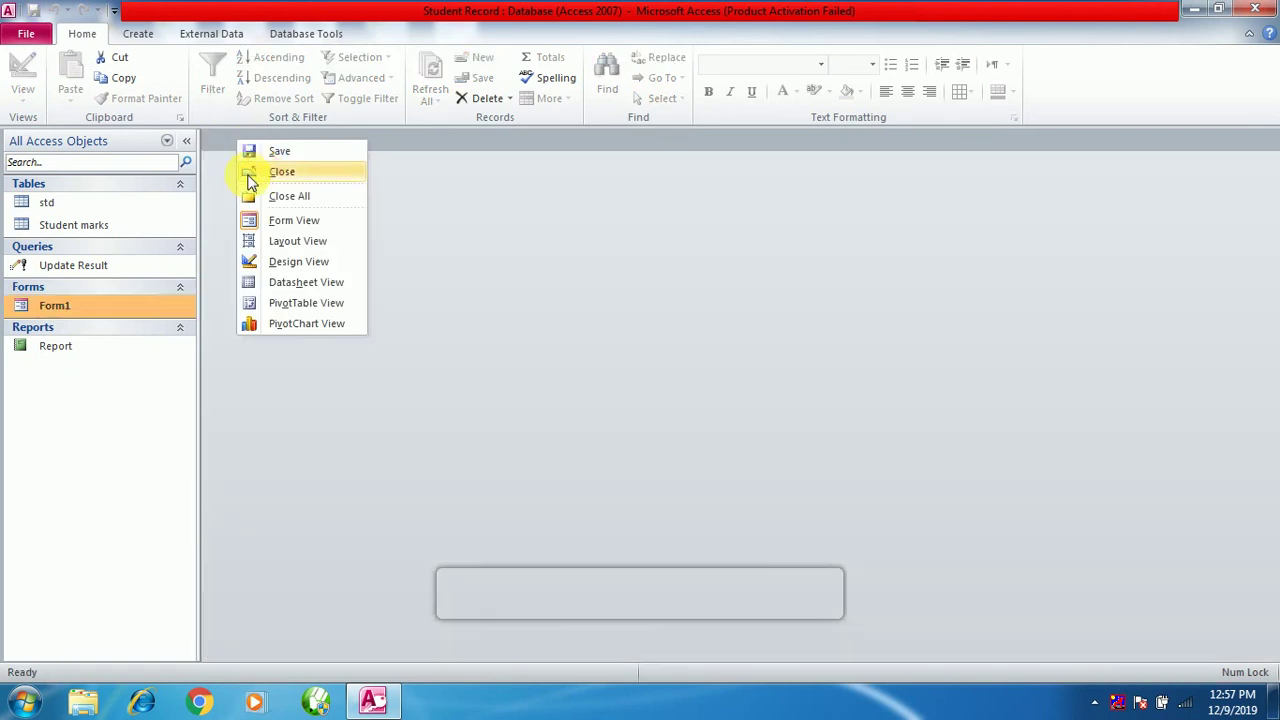
Step: Open Form1 in Design View and draw a command button about 1 inch wide below the Refresh button
{"action": "right_click", "coordinate": [86, 306]}
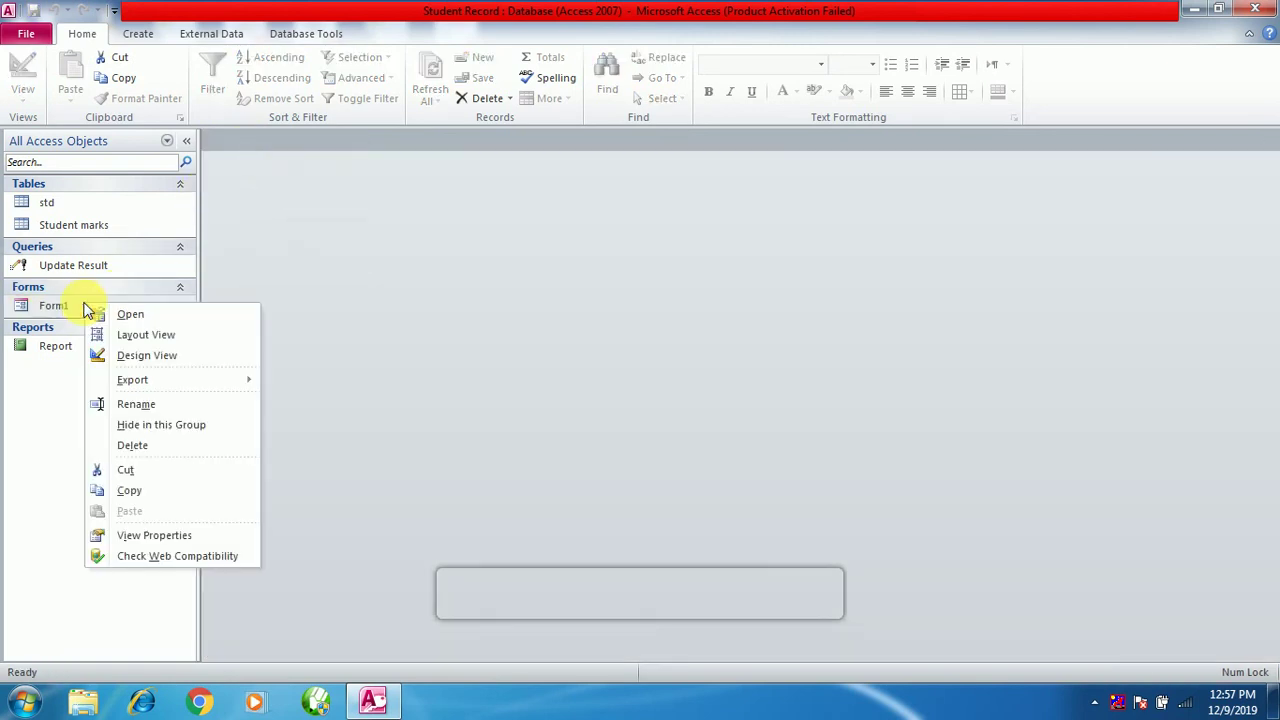
{"action": "left_click", "coordinate": [138, 358]}
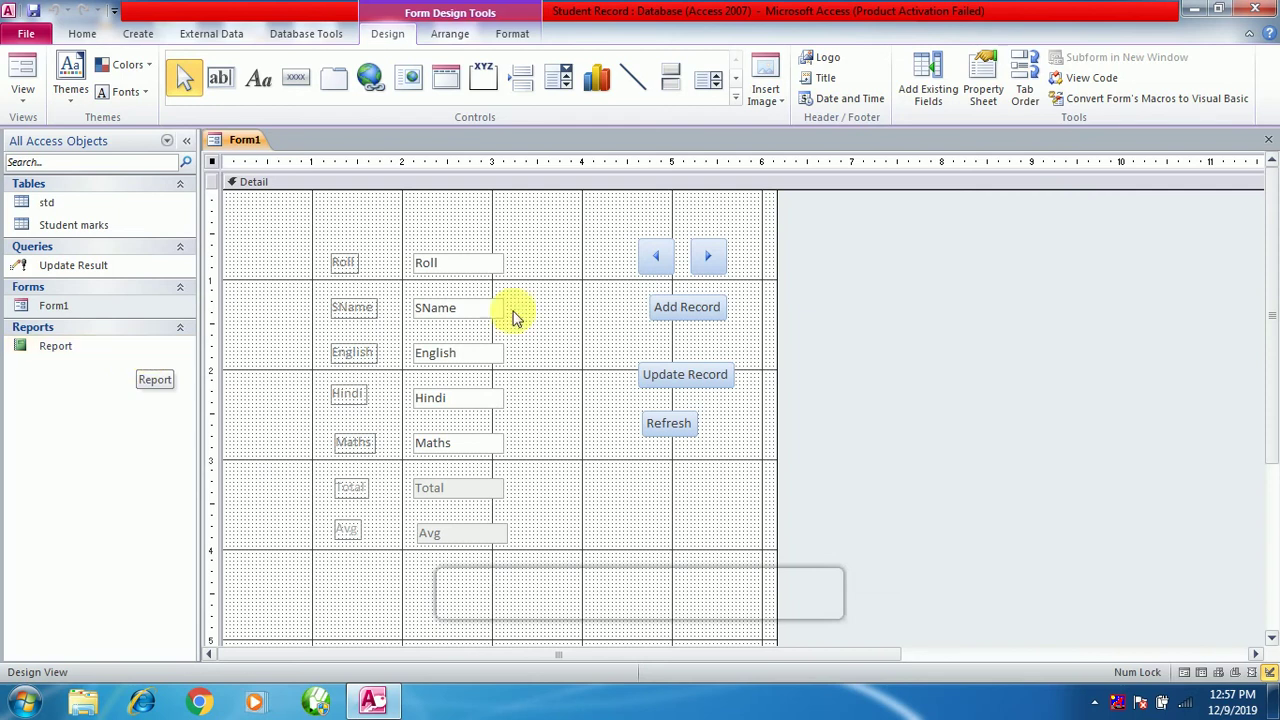
{"action": "left_click", "coordinate": [296, 78]}
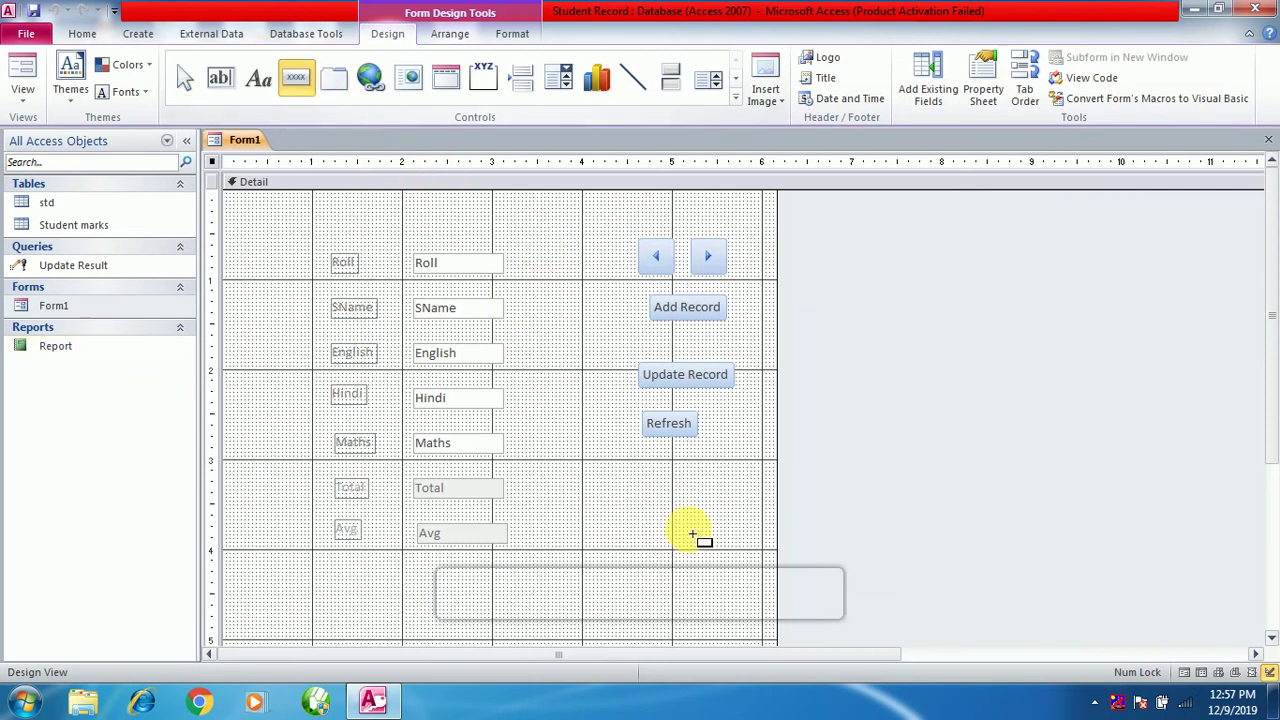
{"action": "left_click_drag", "start_coordinate": [627, 471], "coordinate": [716, 514]}
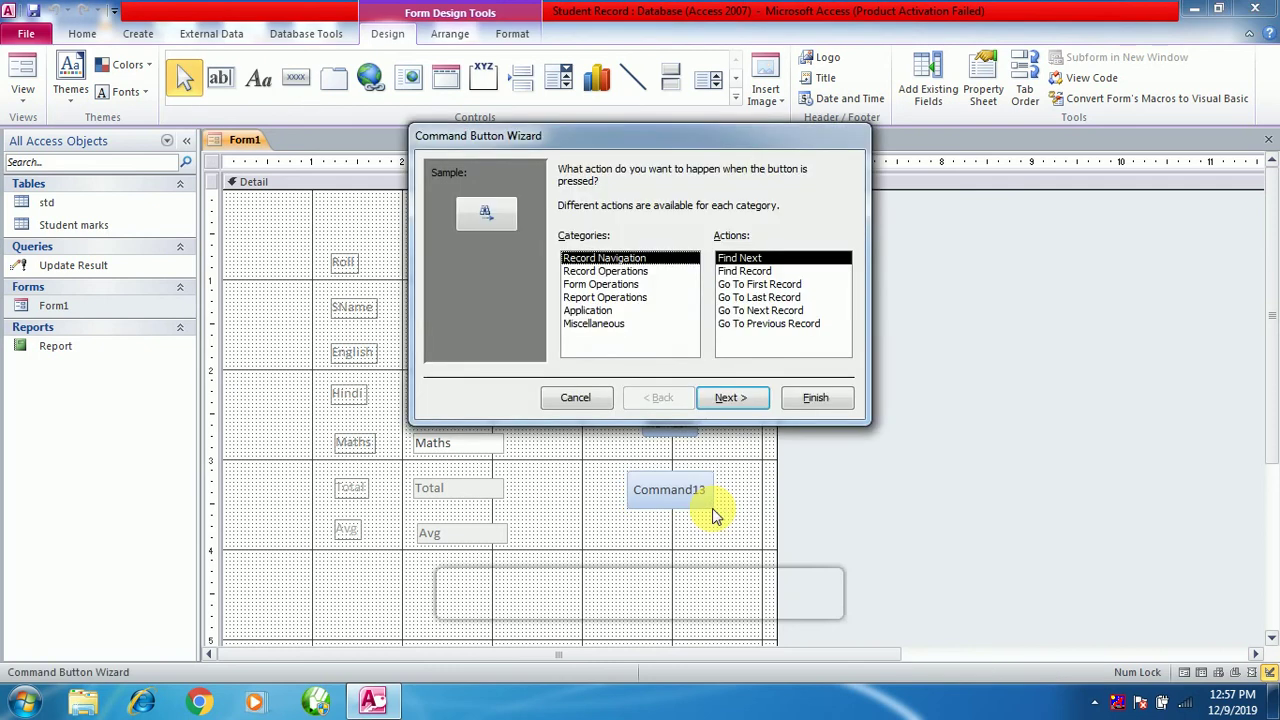
Step: Assign the Preview Report action from Report Operations to the new button, with Report as the report it previews
{"action": "left_click", "coordinate": [600, 271]}
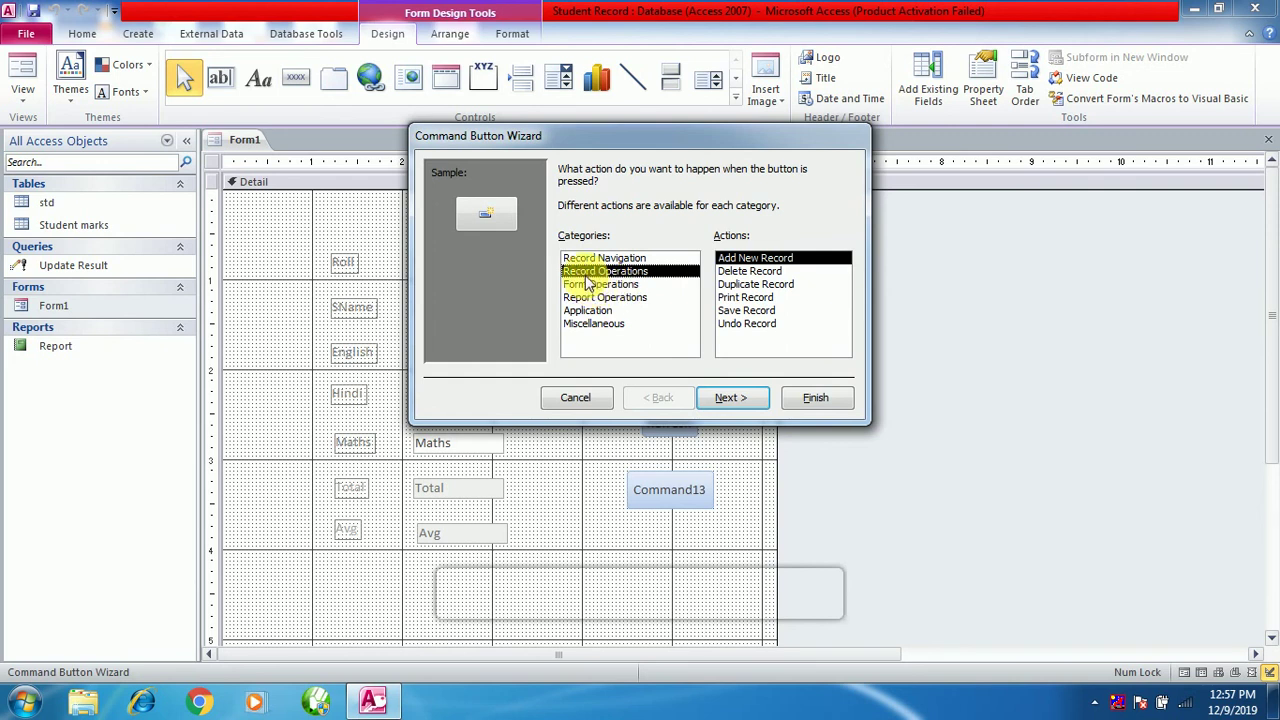
{"action": "left_click", "coordinate": [757, 298]}
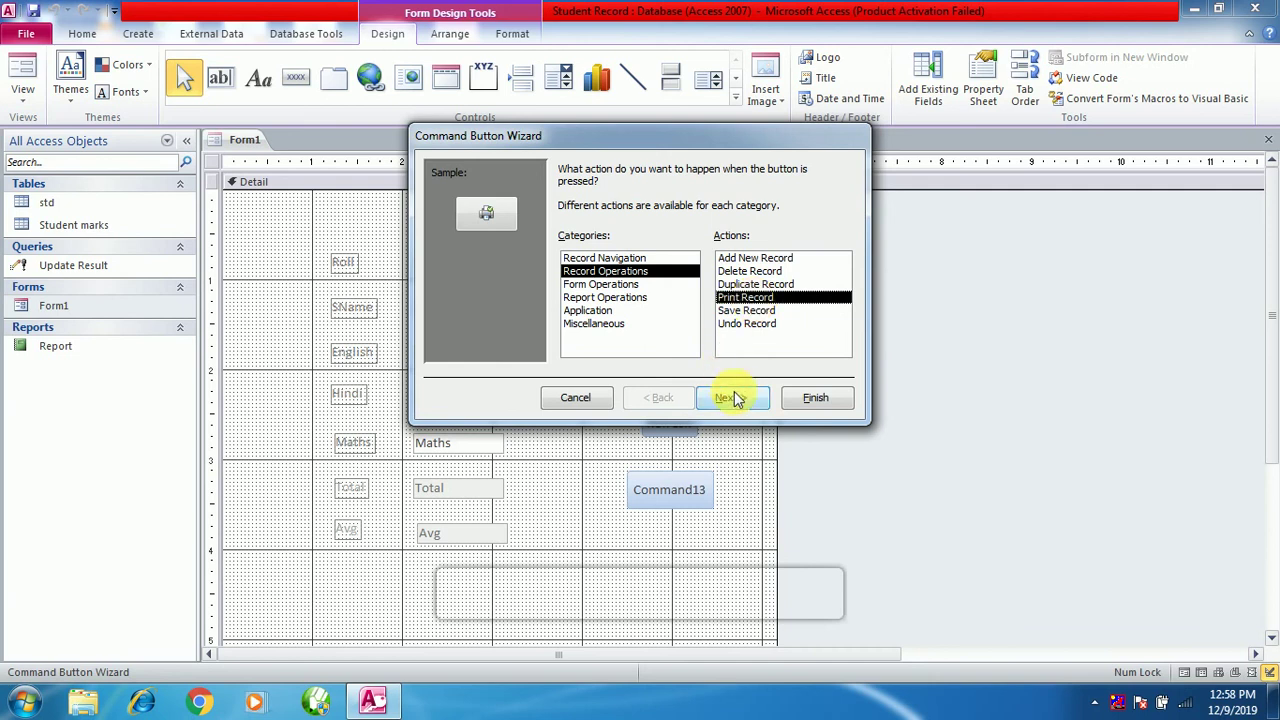
{"action": "left_click", "coordinate": [605, 297]}
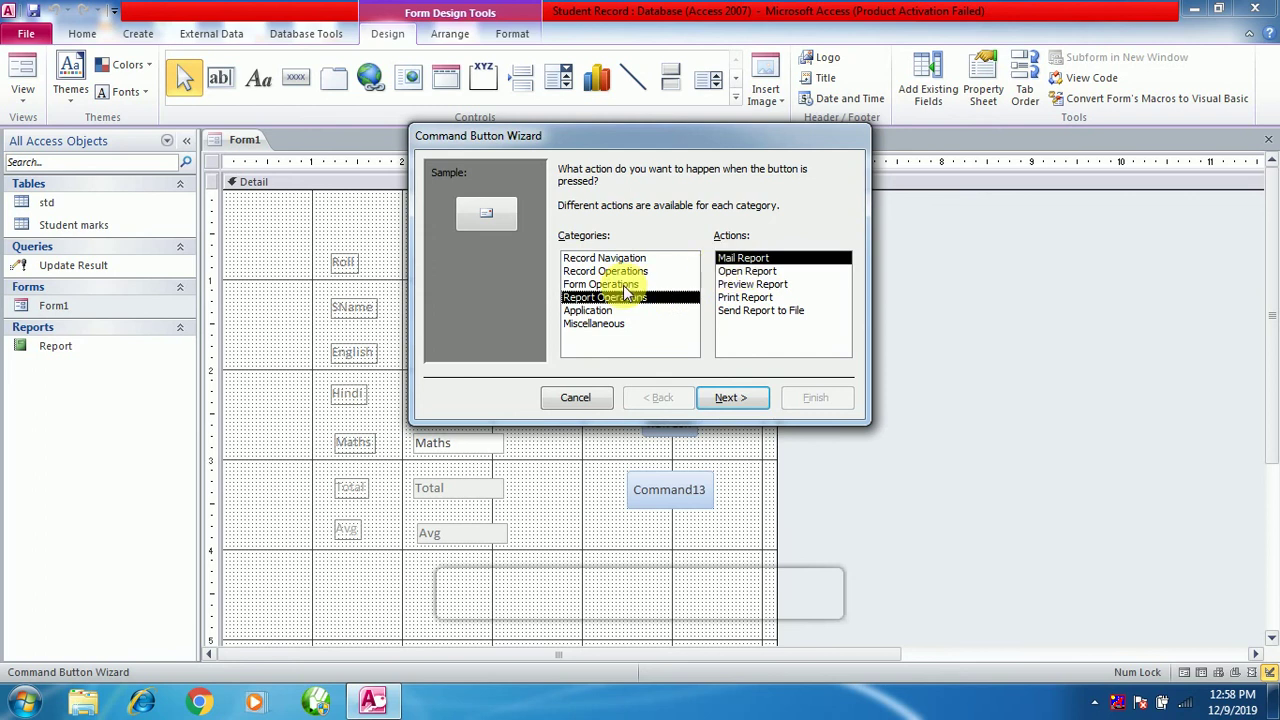
{"action": "left_click", "coordinate": [772, 285]}
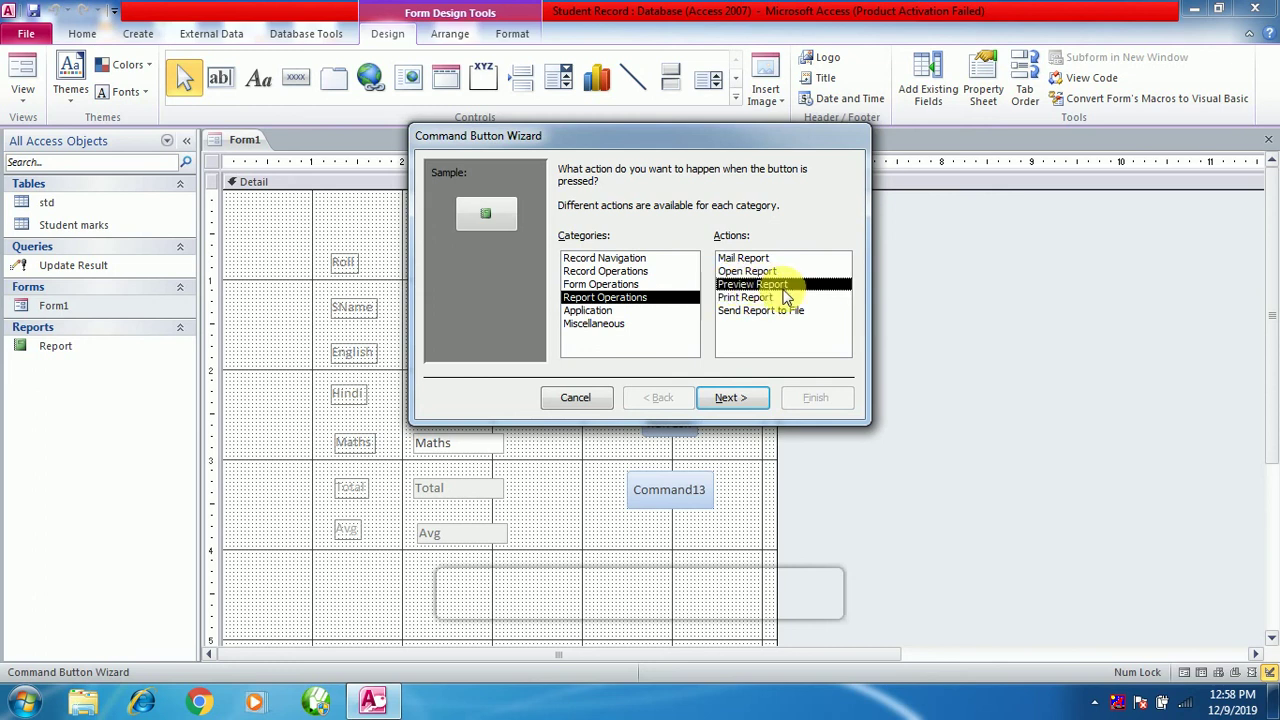
{"action": "left_click", "coordinate": [733, 398]}
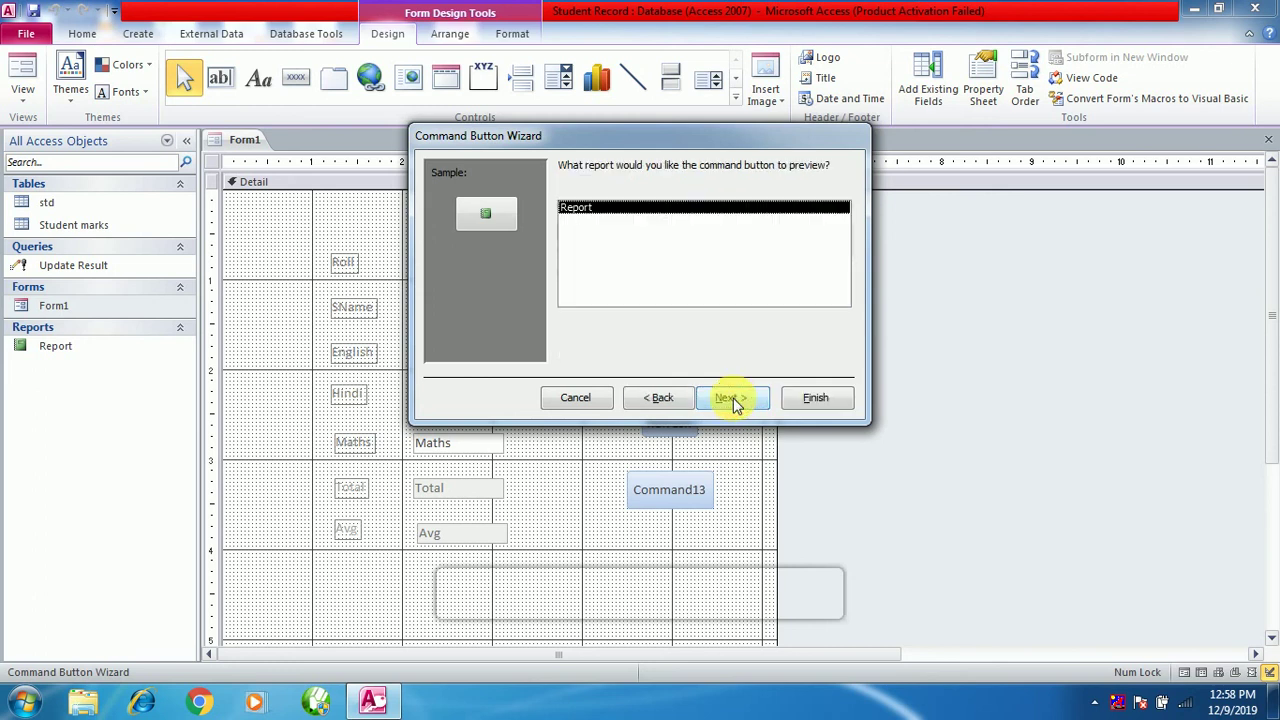
{"action": "left_click", "coordinate": [733, 398]}
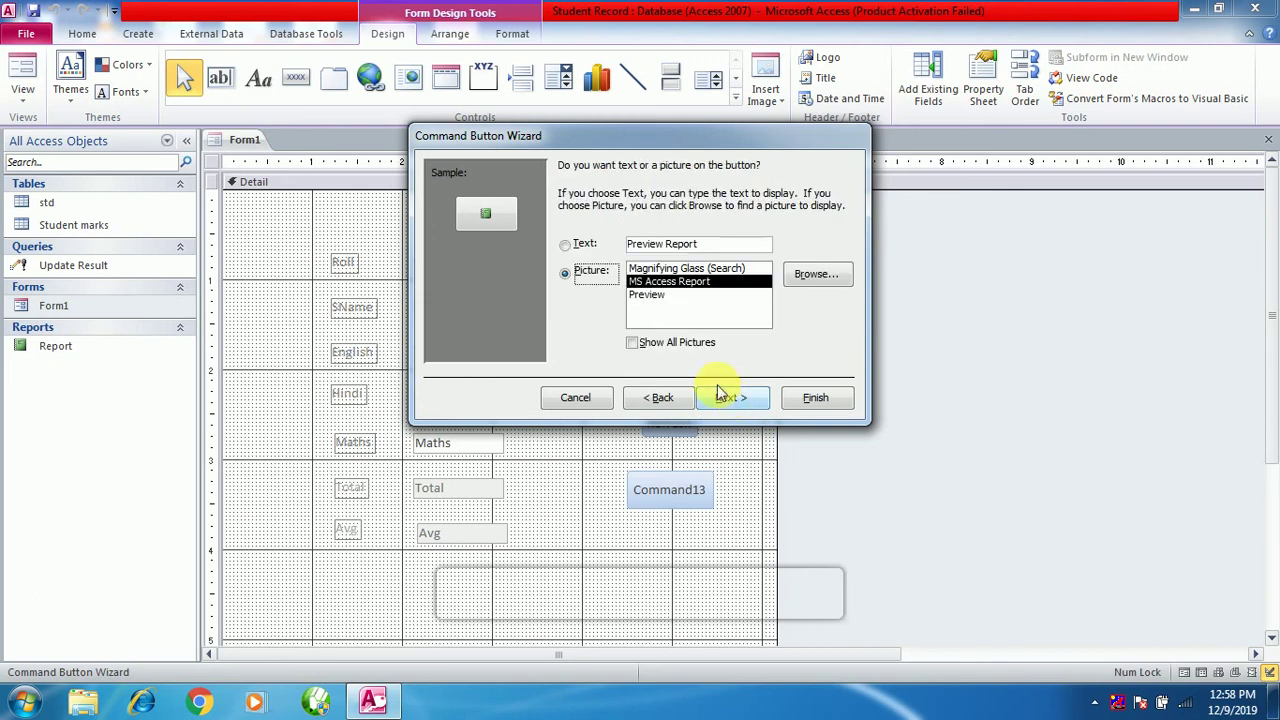
Step: Give the button the text label Print instead of a picture and finish the Command Button Wizard
{"action": "left_click", "coordinate": [566, 244]}
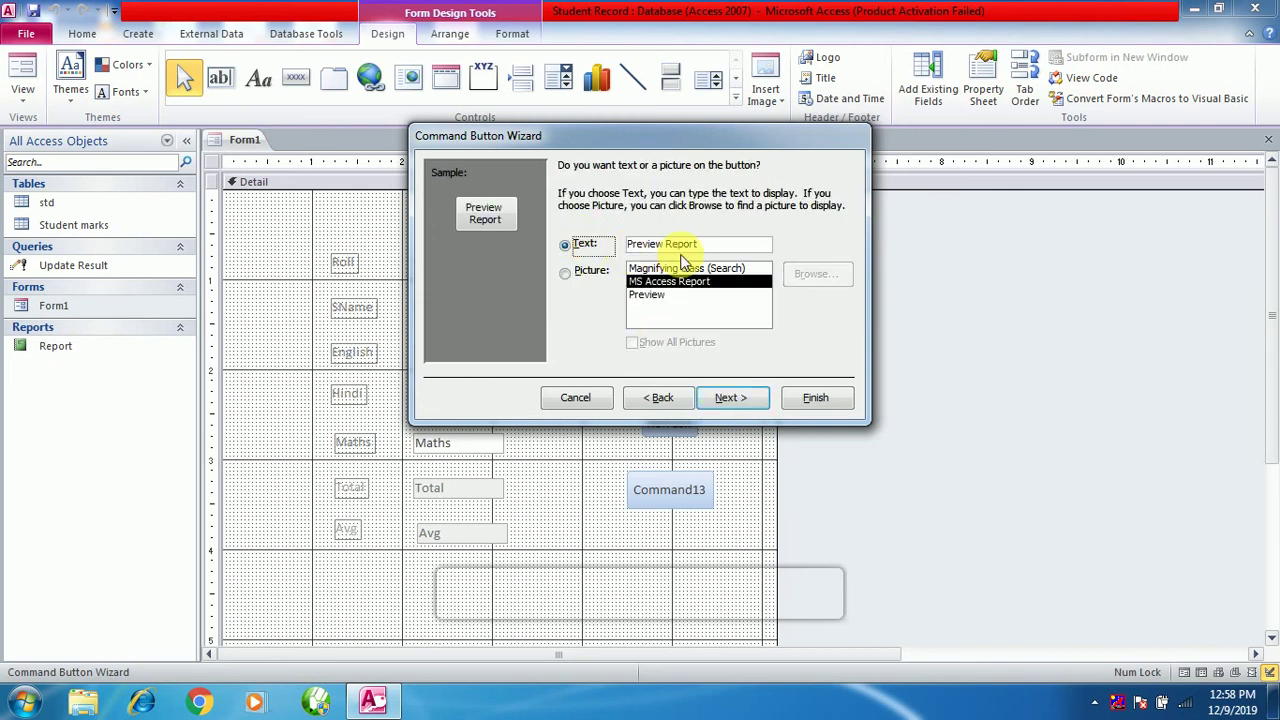
{"action": "left_click_drag", "start_coordinate": [740, 245], "coordinate": [640, 245]}
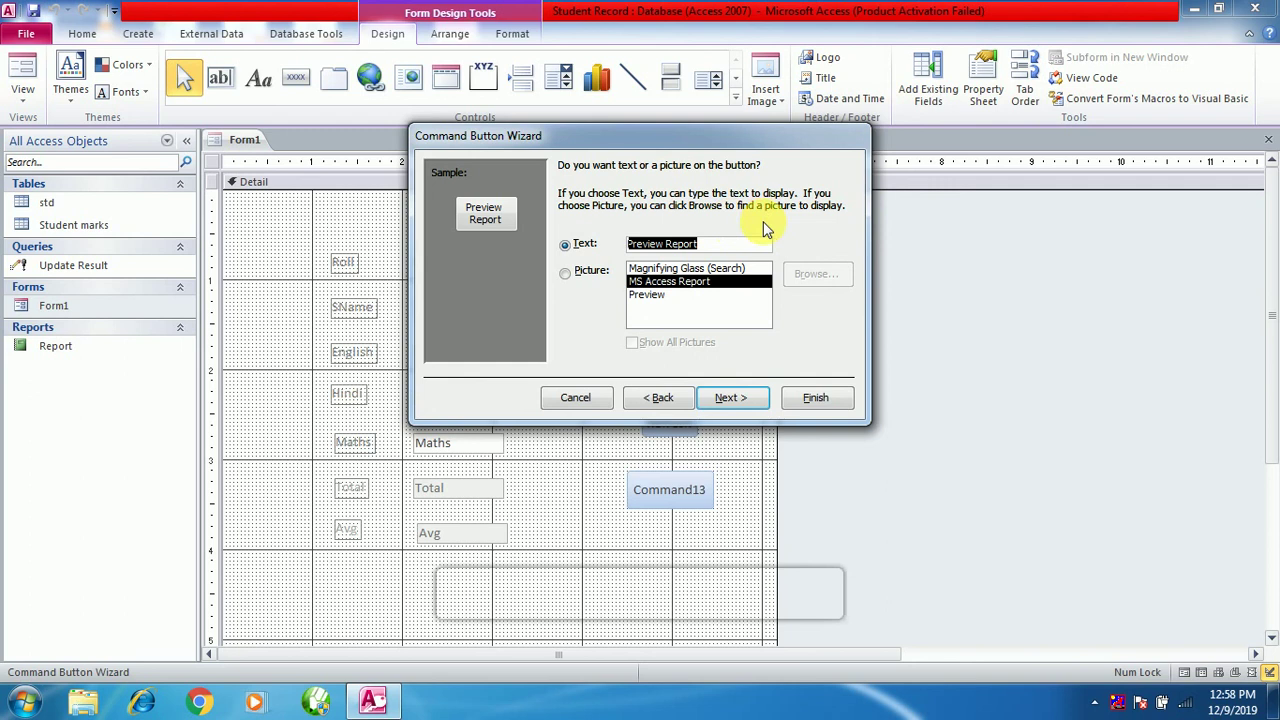
{"action": "type", "text": "Print"}
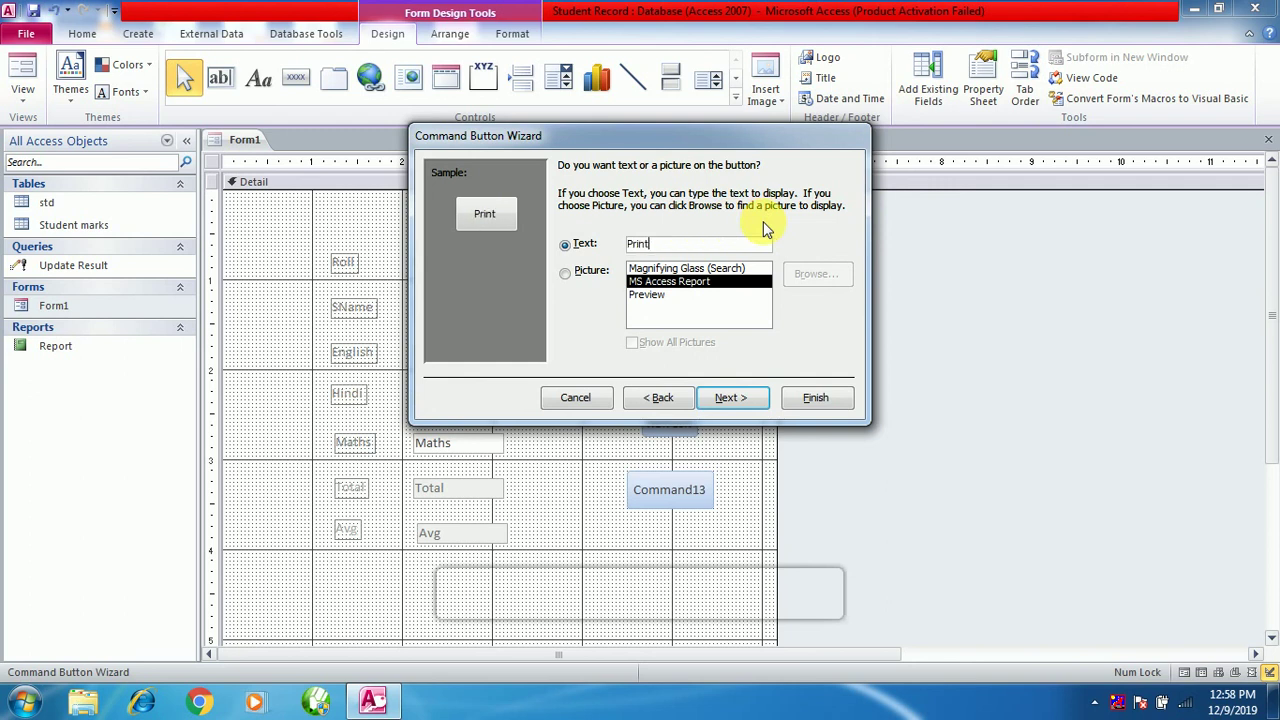
{"action": "left_click", "coordinate": [750, 400]}
{"action": "left_click", "coordinate": [816, 398]}
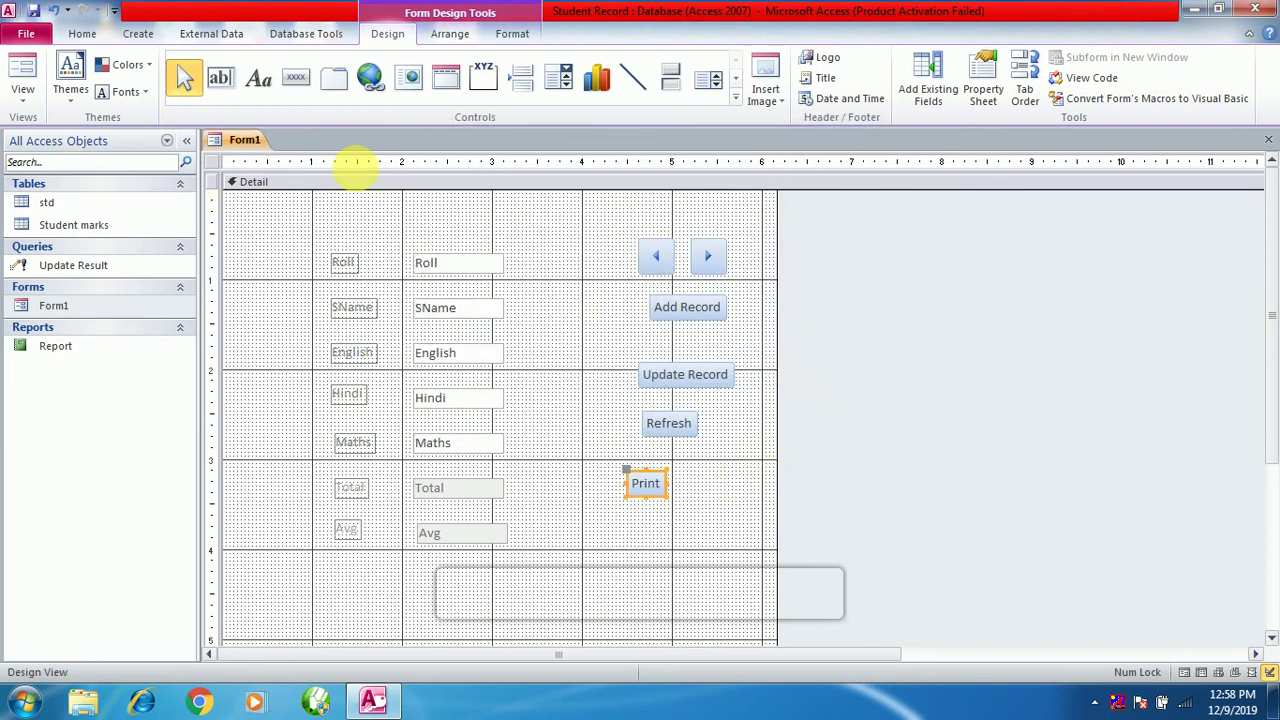
Step: Save the changes to Form1 and close its design
{"action": "right_click", "coordinate": [248, 140]}
{"action": "left_click", "coordinate": [290, 150]}
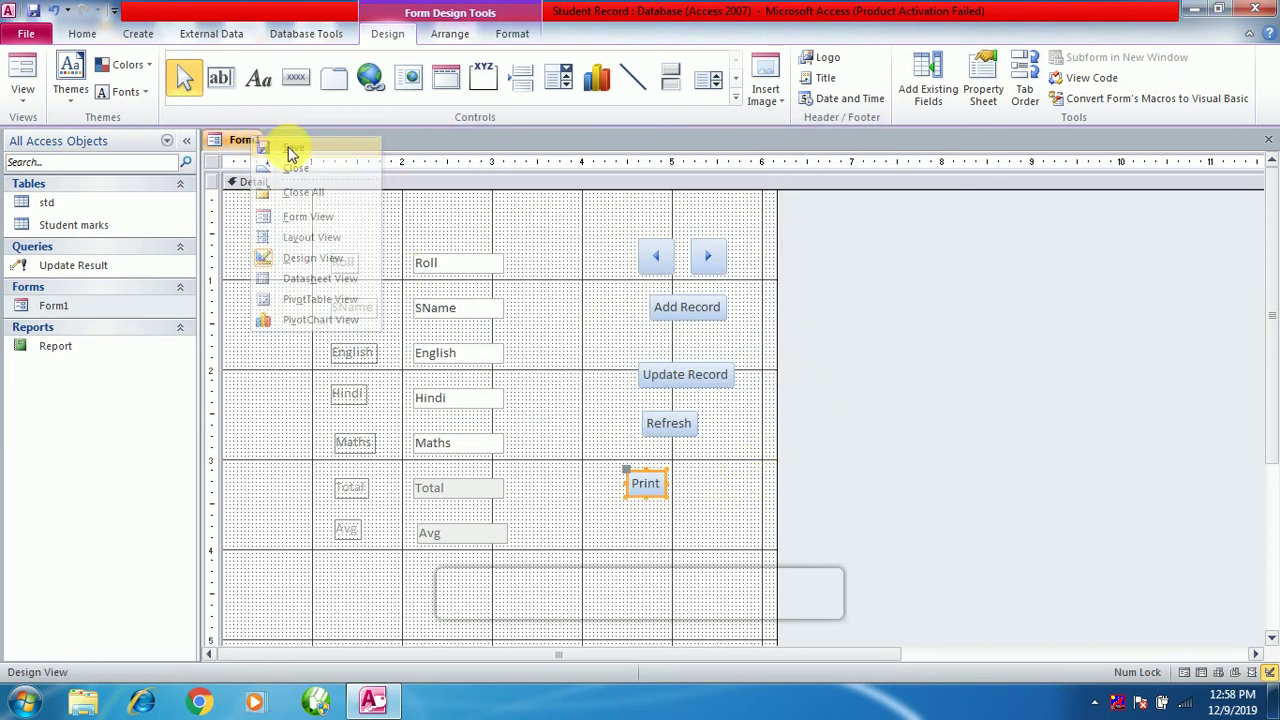
{"action": "right_click", "coordinate": [226, 138]}
{"action": "left_click", "coordinate": [252, 168]}
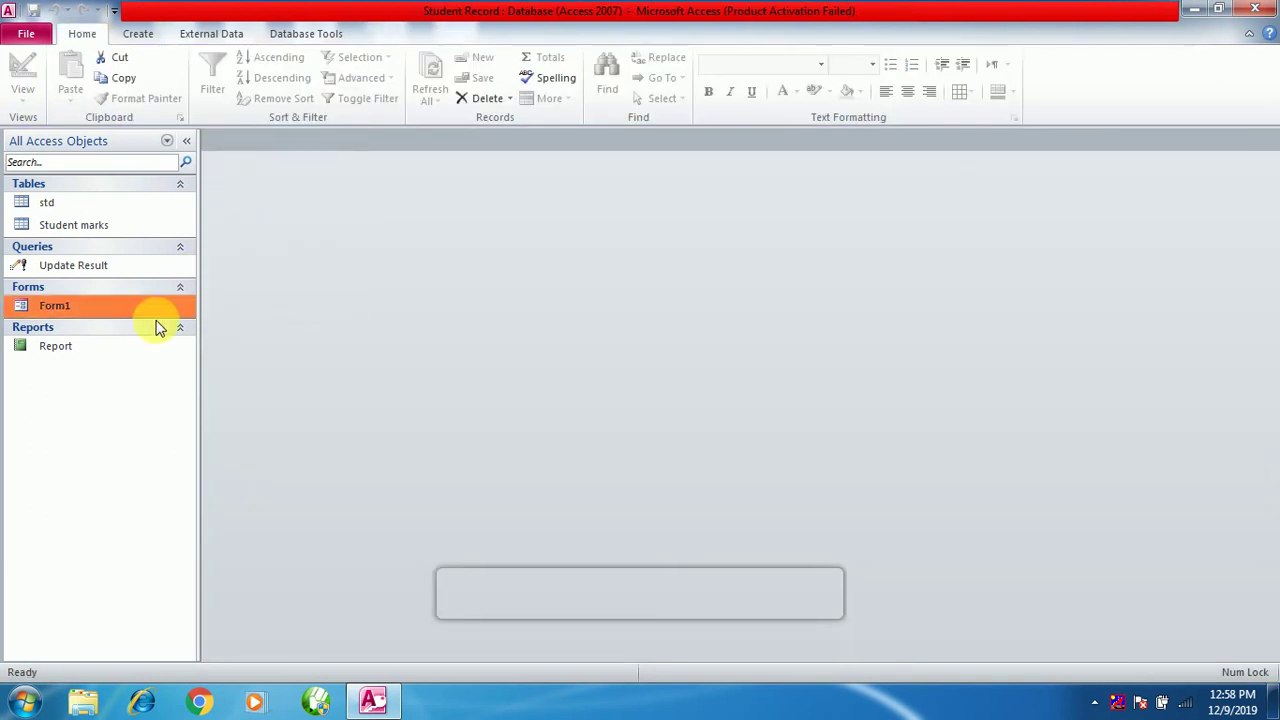
Step: Open Form1 and test its Print button, examining the report preview at 100% zoom
{"action": "double_click", "coordinate": [79, 302]}
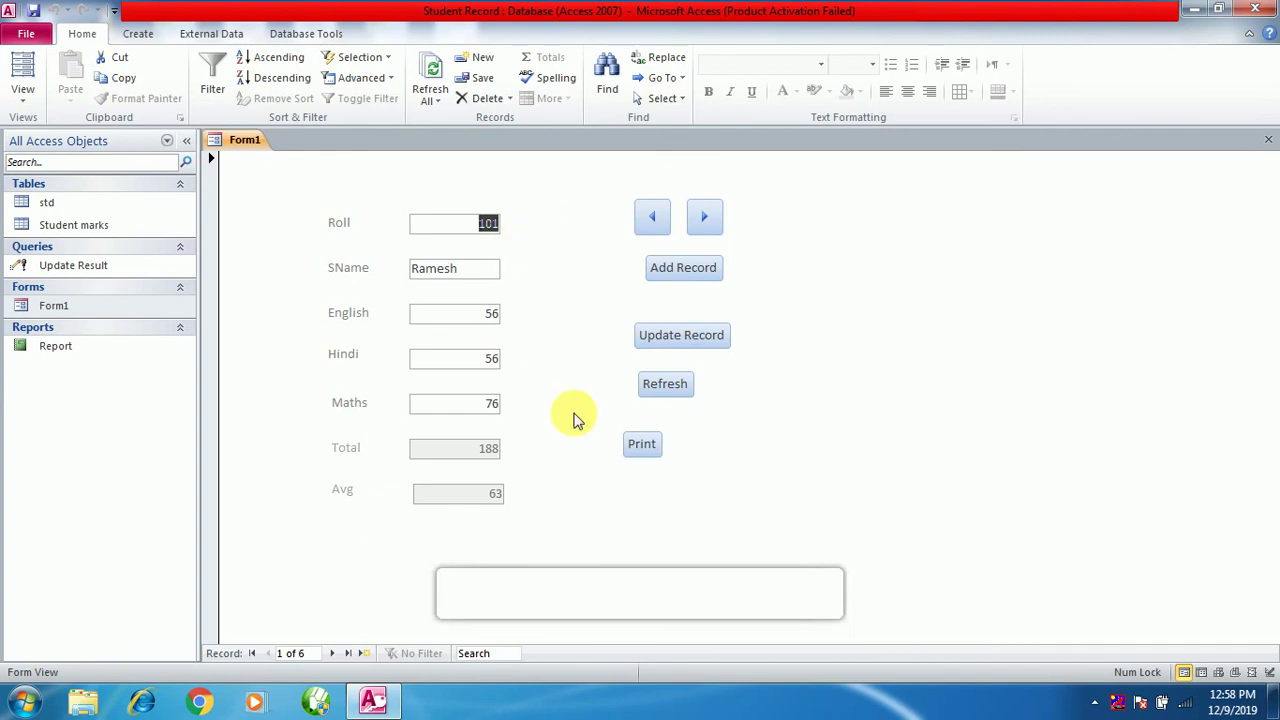
{"action": "left_click", "coordinate": [643, 447]}
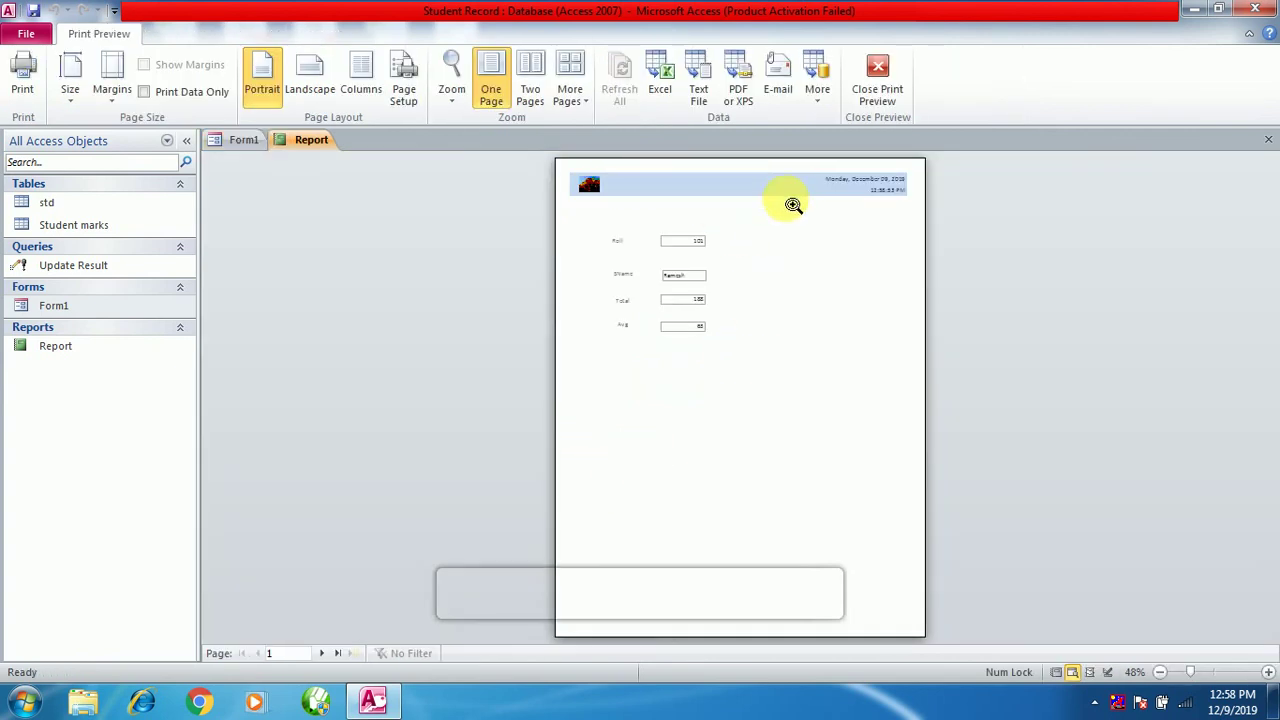
{"action": "left_click", "coordinate": [768, 371]}
{"action": "scroll", "coordinate": [791, 454], "scroll_direction": "up", "scroll_amount": 3}
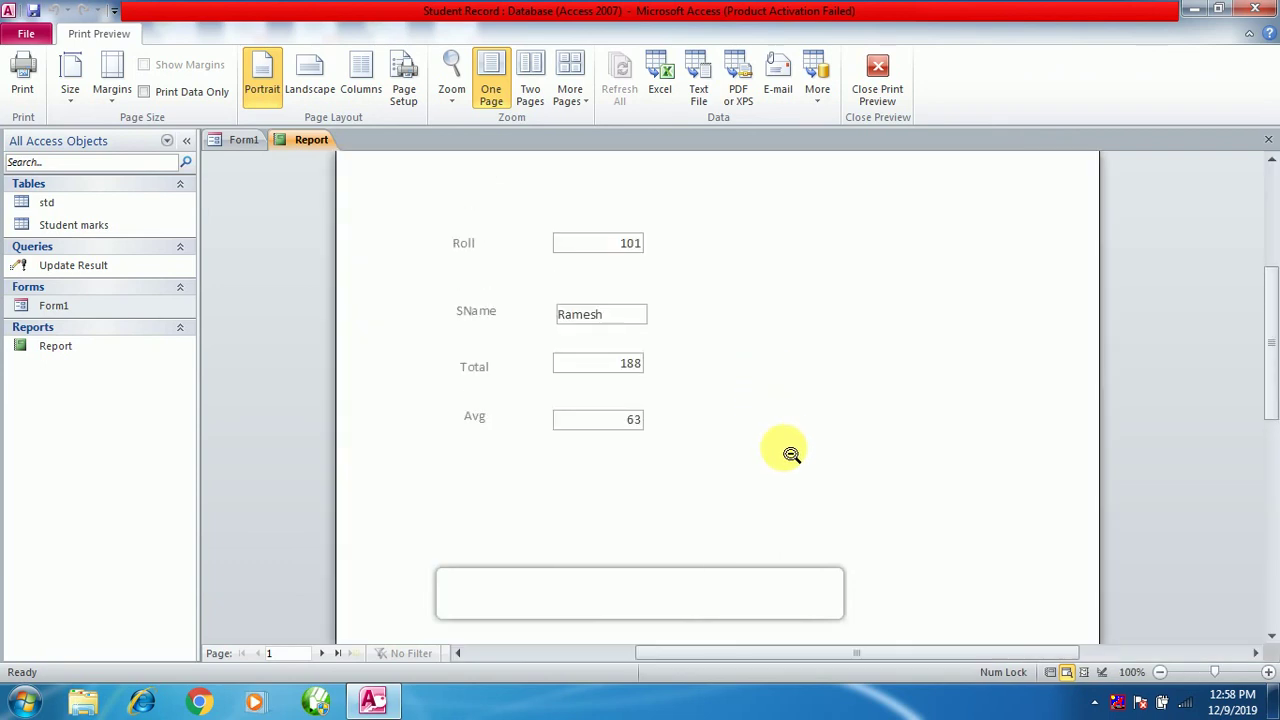